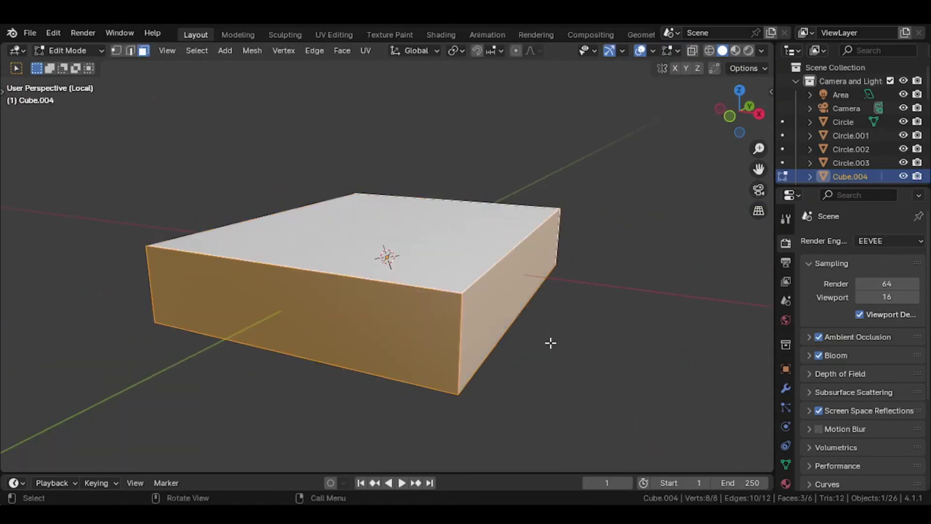
- Extrude the book's side faces inward, scaled to 0.96 in X and Y, and move the fore-edge 0.009441 m along X
click(542, 342)
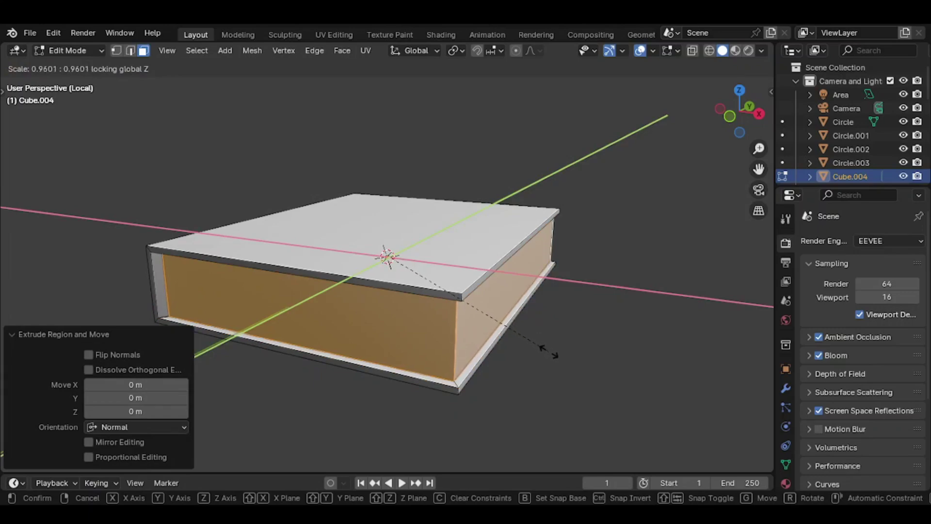
click(547, 350)
key(KP_1)
key(alt+z)
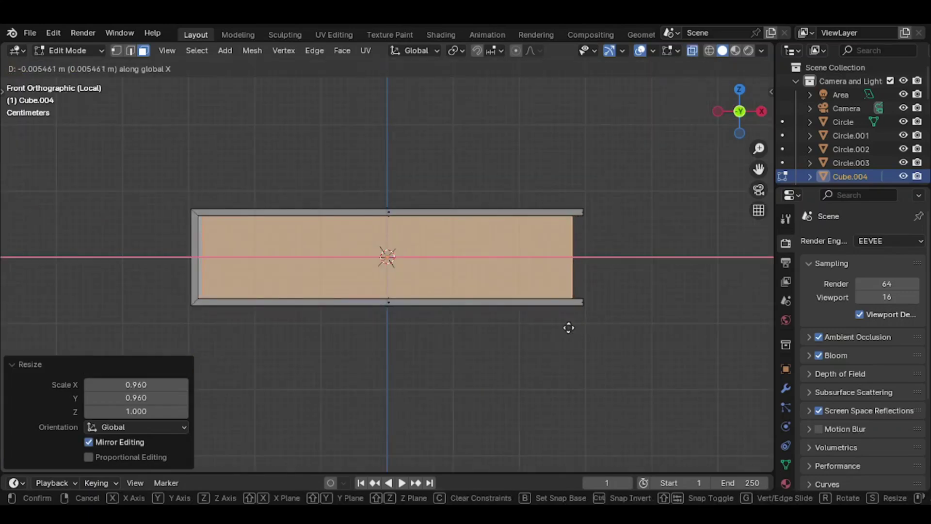
right_click(547, 325)
key(1)
alt+click(568, 276)
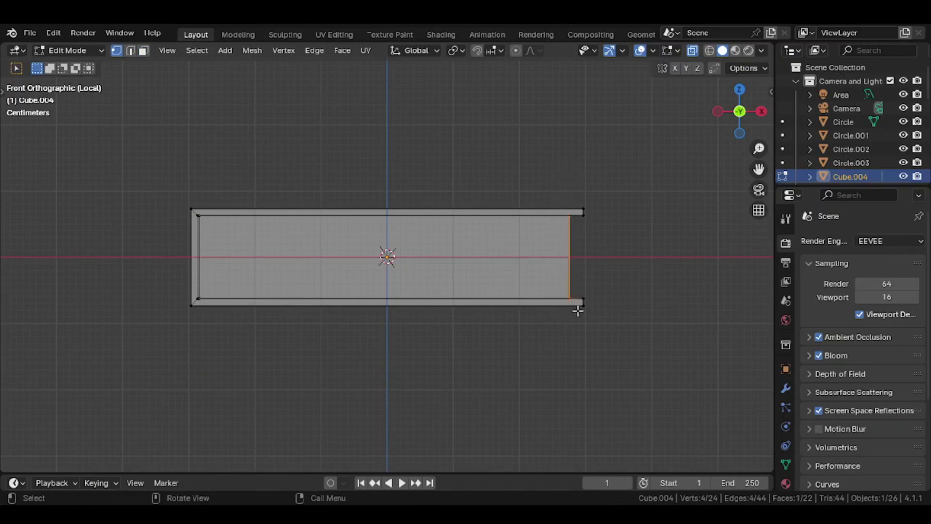
scroll(578, 311, up, 4)
click(487, 317)
- Scale the page block's vertices to 1.006 along Y
key(KP_7)
scroll(489, 334, down, 3)
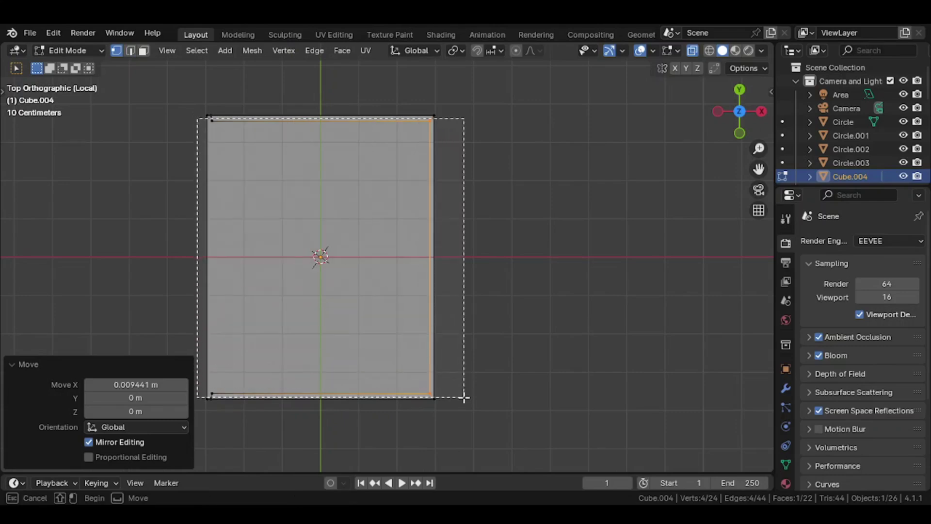
drag(464, 397, 464, 398)
scroll(450, 380, up, 3)
shift+middle_drag(449, 378, 481, 150)
scroll(422, 373, up, 1)
key(s)
key(y)
click(426, 395)
scroll(456, 374, down, 3)
key(alt+z)
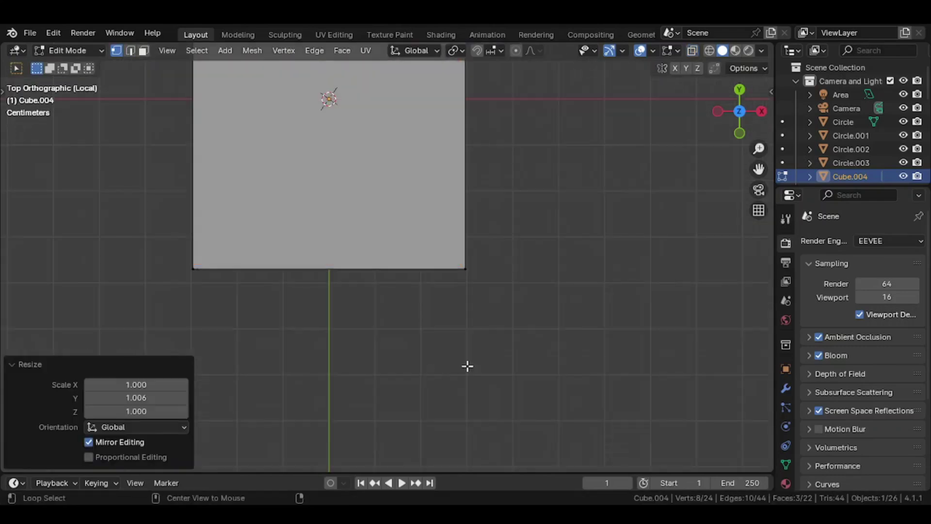
- Scale the page faces to 0.978 in X and Y and shift them about 0.007 m along negative X
middle_drag(467, 366, 473, 306)
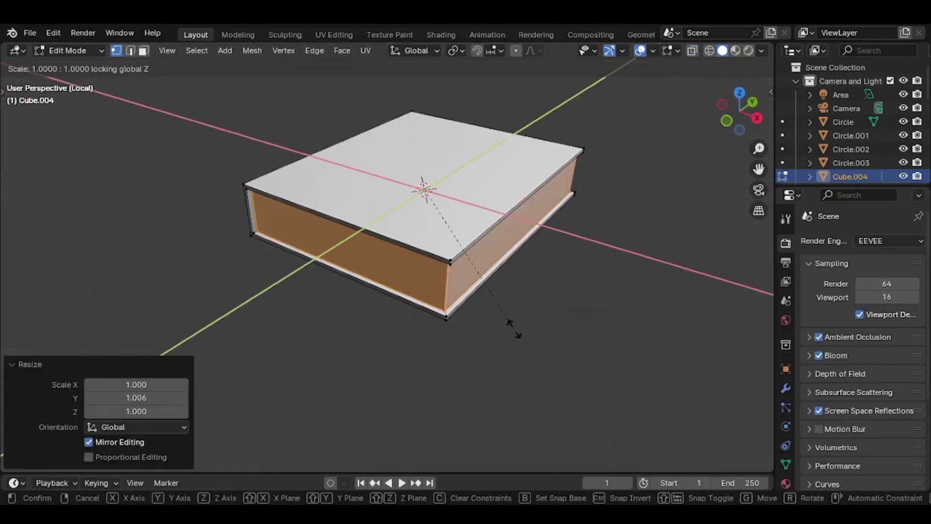
key(KP_1)
key(alt+z)
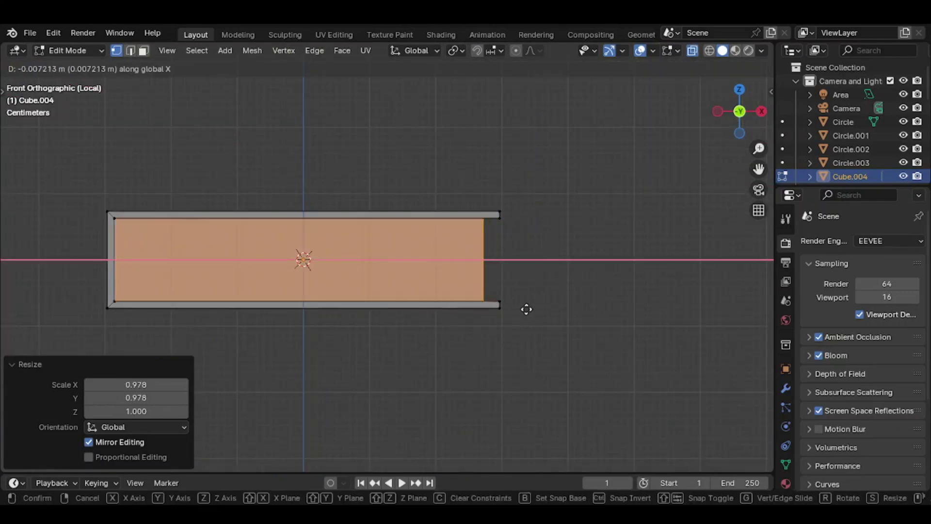
- Scale the inner vertices of both covers to about 0.93 along Z to thicken the covers
drag(96, 213, 505, 237)
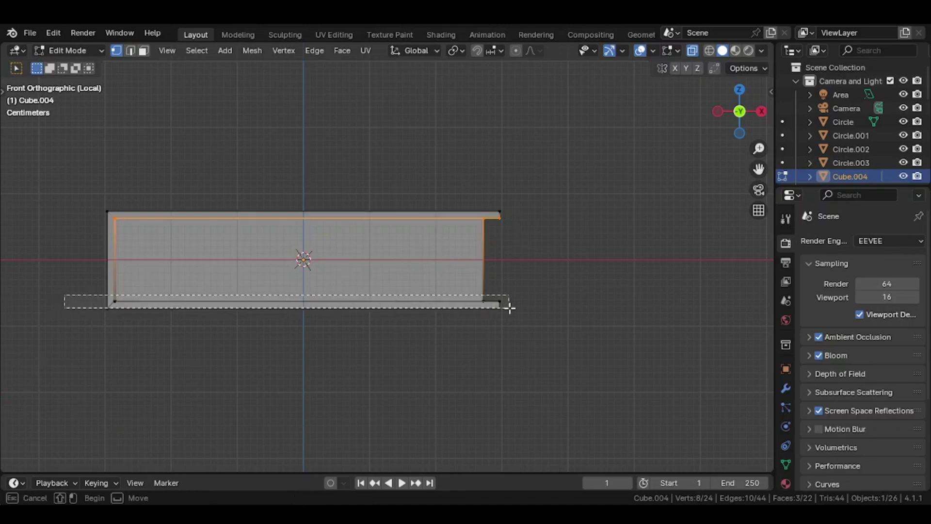
shift+drag(509, 308, 509, 308)
key(s)
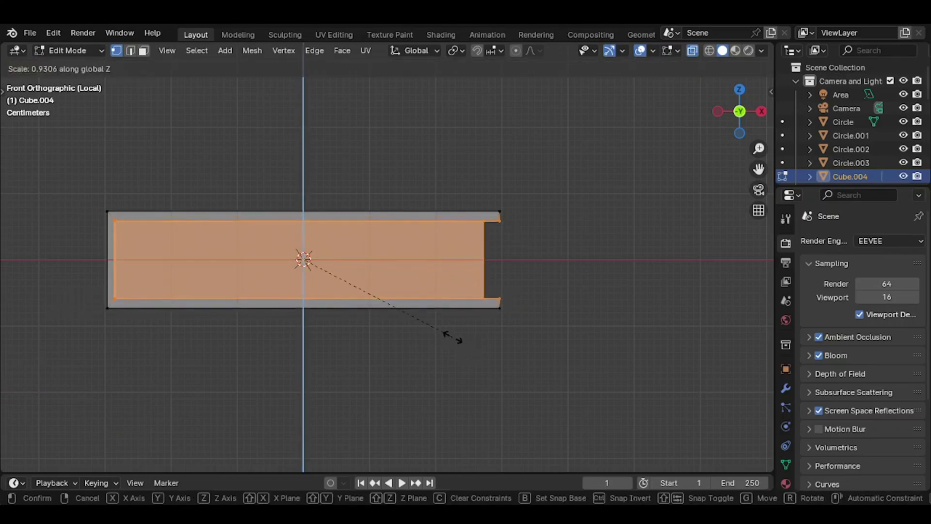
click(452, 337)
- Move the spine's inner vertices about 0.006 m along X to thicken the spine
drag(111, 202, 173, 318)
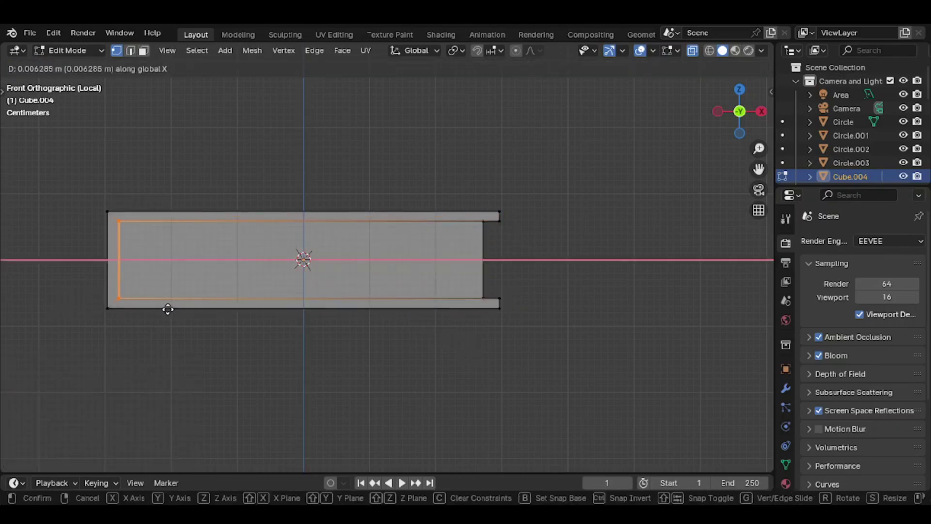
click(168, 309)
key(Tab)
scroll(208, 259, down, 2)
key(alt+z)
- Snap the 3D cursor to the book's bottom face and set the book's origin to the 3D cursor
middle_drag(209, 259, 291, 340)
key(Tab)
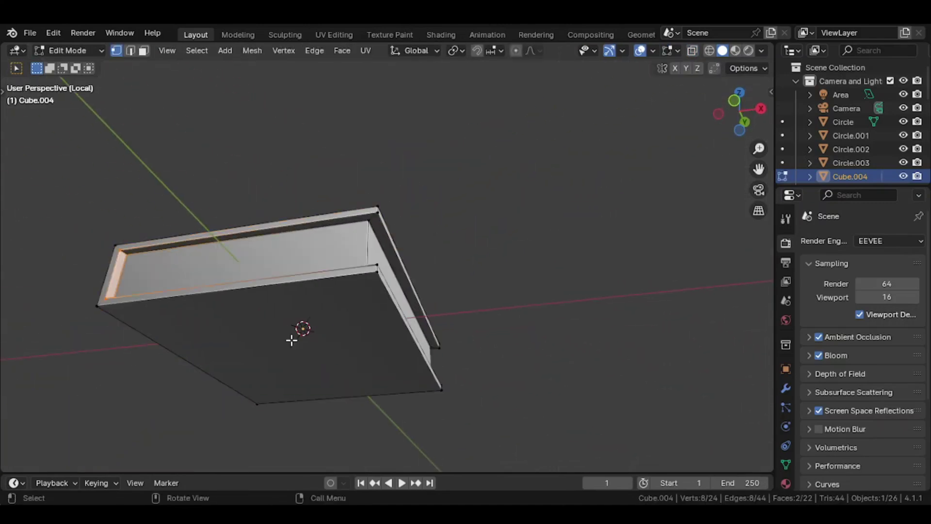
key(3)
click(302, 342)
key(shift+s)
key(2)
key(Tab)
key(alt+z)
right_click(304, 342)
mouse_move(304, 295)
click(380, 323)
middle_drag(410, 321, 420, 371)
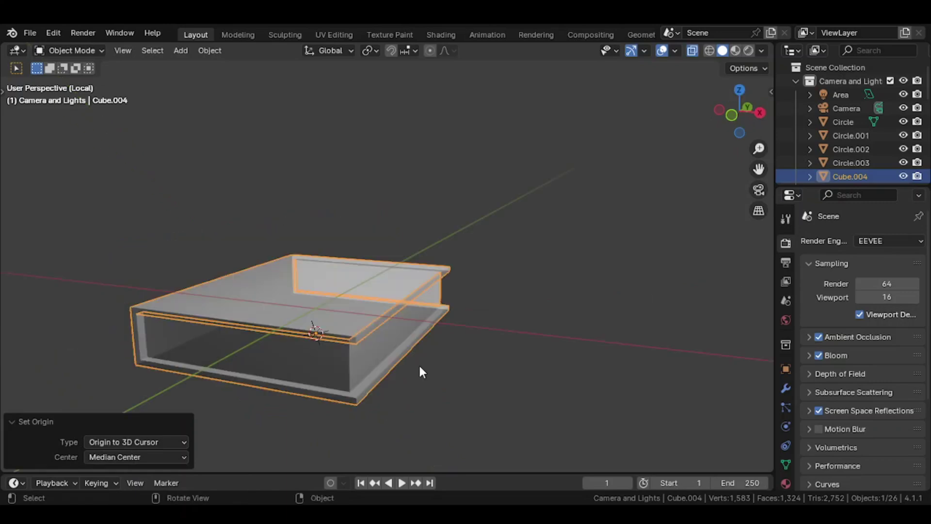
- Leave local view and scale the book to 0.399 within the room scene
key(alt+z)
key(slash)
middle_drag(485, 318, 463, 333)
scroll(463, 332, up, 5)
key(s)
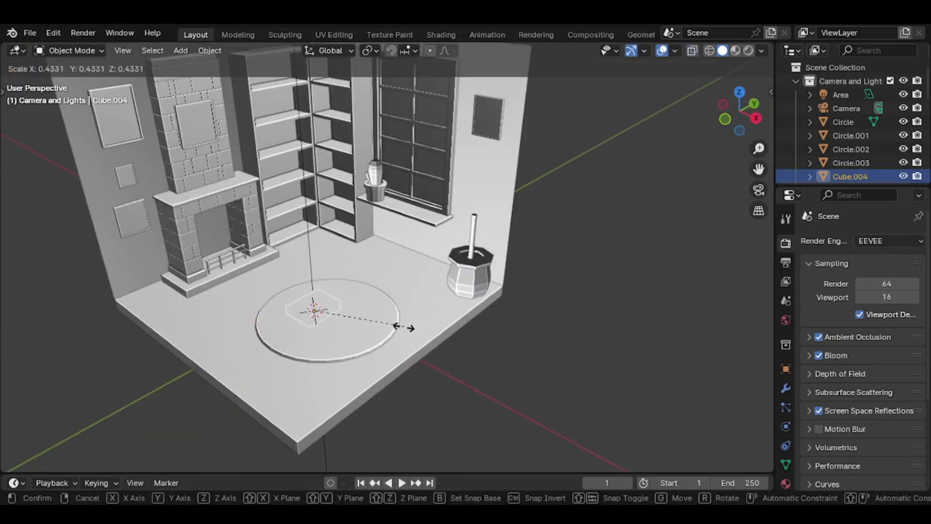
click(403, 313)
- Snap the book to the 3D cursor on the floor near the potted plant and scale it to 0.708
scroll(447, 277, up, 5)
middle_drag(446, 277, 450, 256)
key(shift+s)
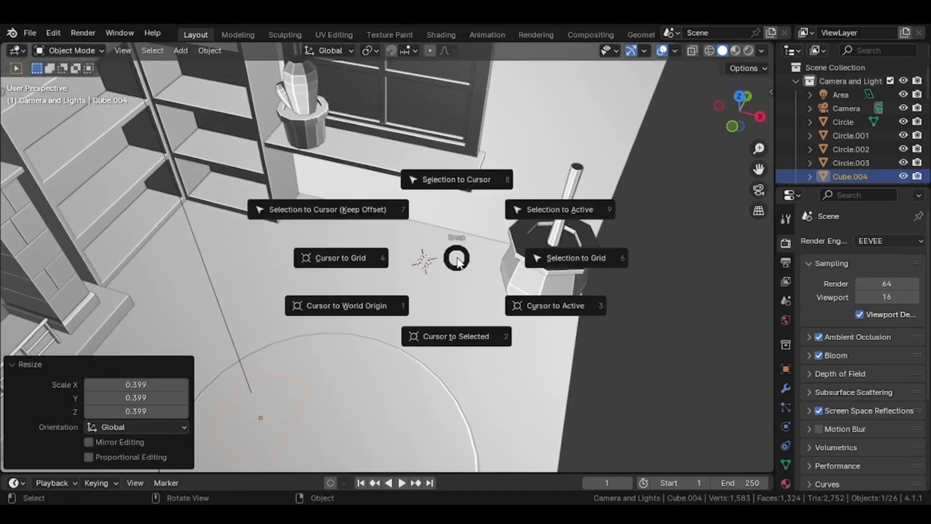
key(7)
scroll(527, 287, up, 3)
scroll(528, 291, down, 2)
key(s)
click(496, 281)
- Move the book across the floor 0.00149 m in X and 0.063233 m in Y, keeping Z locked
shift+middle_drag(495, 283, 392, 298)
scroll(392, 299, up, 4)
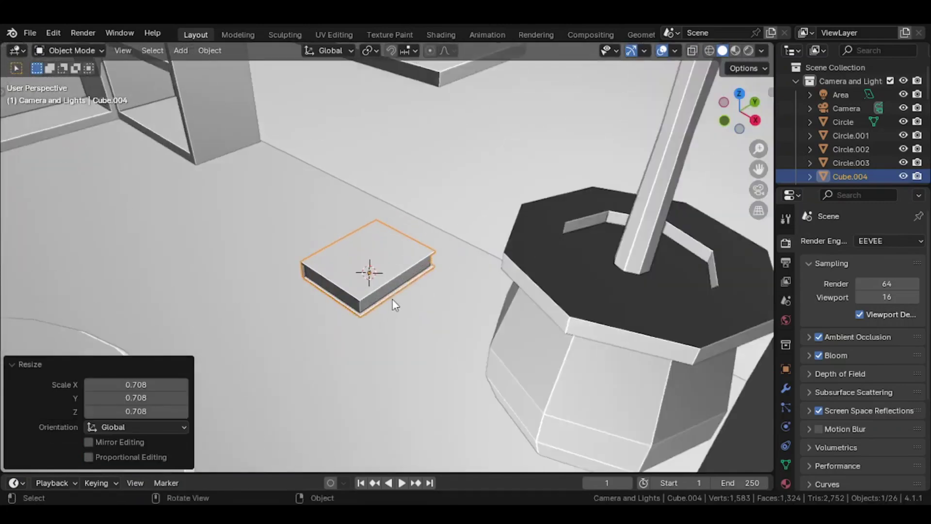
scroll(392, 299, up, 1)
key(g)
key(shift+z)
click(453, 301)
- Rotate the book a quarter turn about the vertical axis and shift it along Y toward the wall
key(r)
key(shift+z)
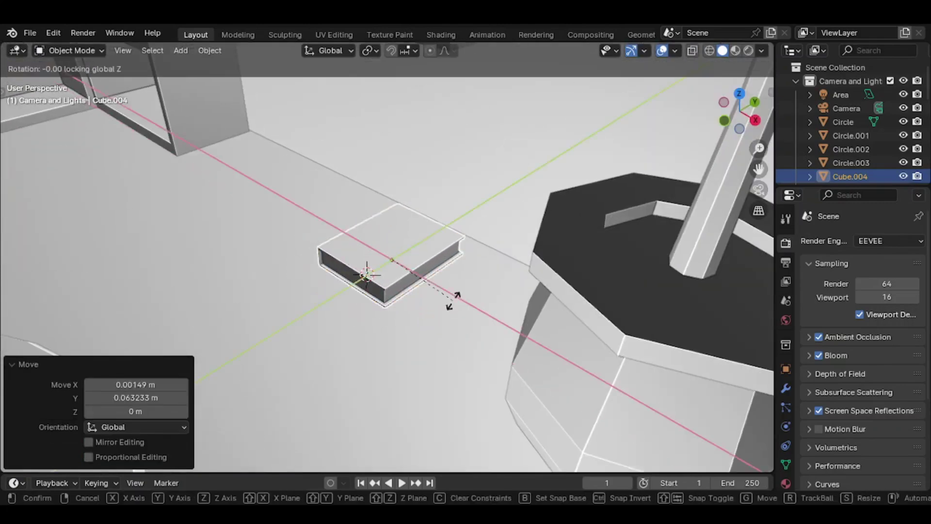
click(453, 301)
key(g)
key(y)
click(468, 294)
- Duplicate the whole book mesh and place the copy directly above the first along Z
middle_drag(468, 293, 700, 293)
scroll(499, 336, up, 2)
key(Tab)
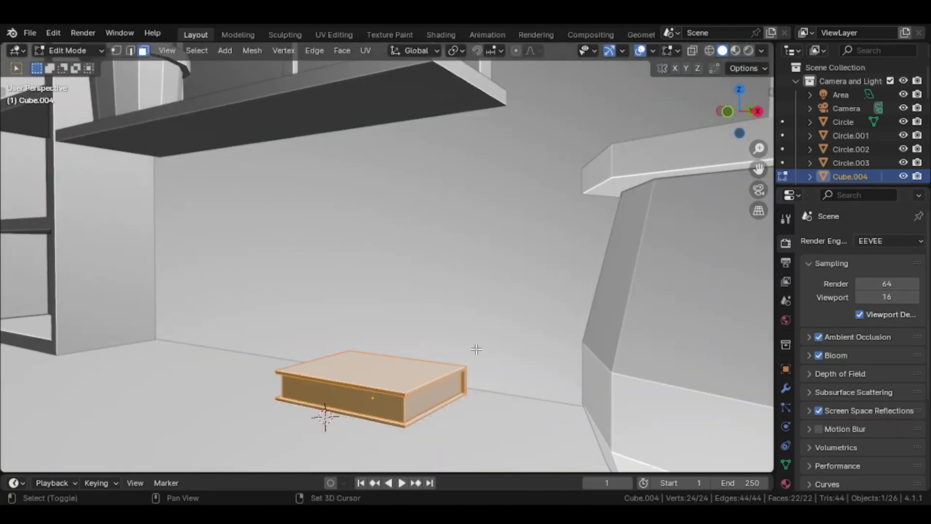
key(shift+d)
key(z)
click(477, 319)
- Isolate the two books and offset the upper one slightly in X and Y
key(KP_Divide)
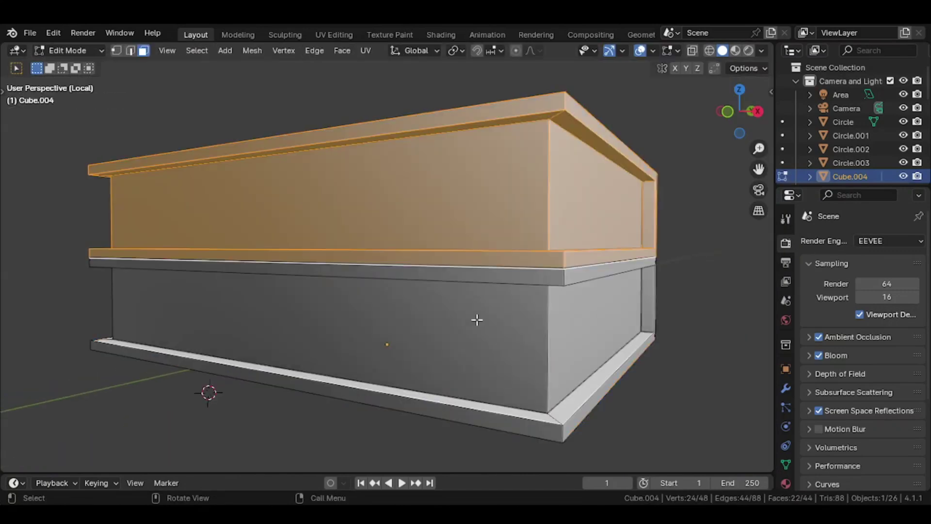
key(KP_7)
key(alt+z)
key(g)
key(shift+z)
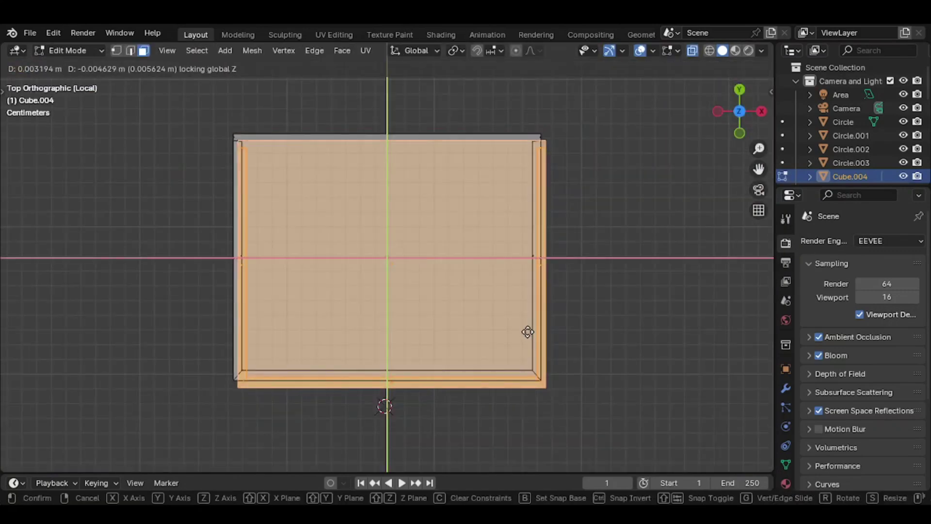
click(530, 333)
- Scale the upper book to 1.032 and raise it 0.001161 m along Z
middle_drag(531, 332, 538, 249)
key(s)
click(618, 290)
key(KP_1)
scroll(620, 290, up, 4)
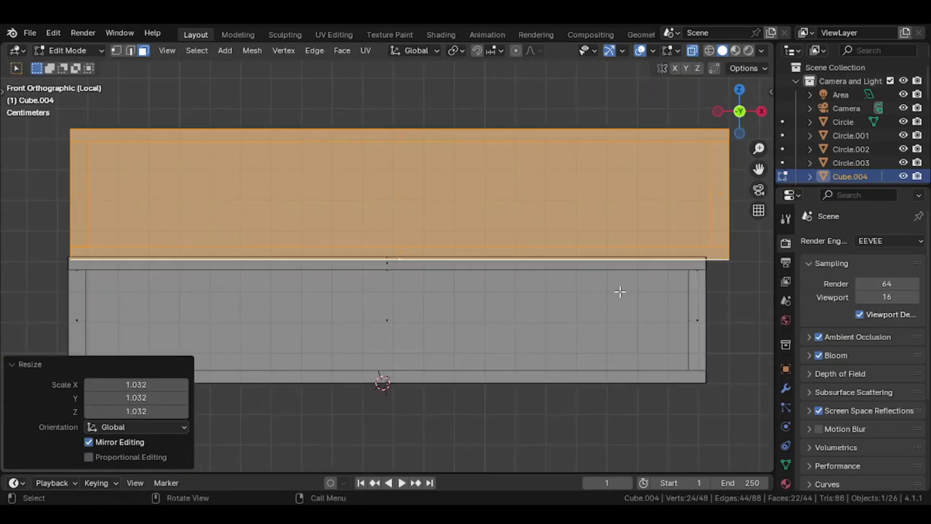
- Shift the upper book slightly along X and move it -0.002314 m along Y
key(KP_7)
key(g)
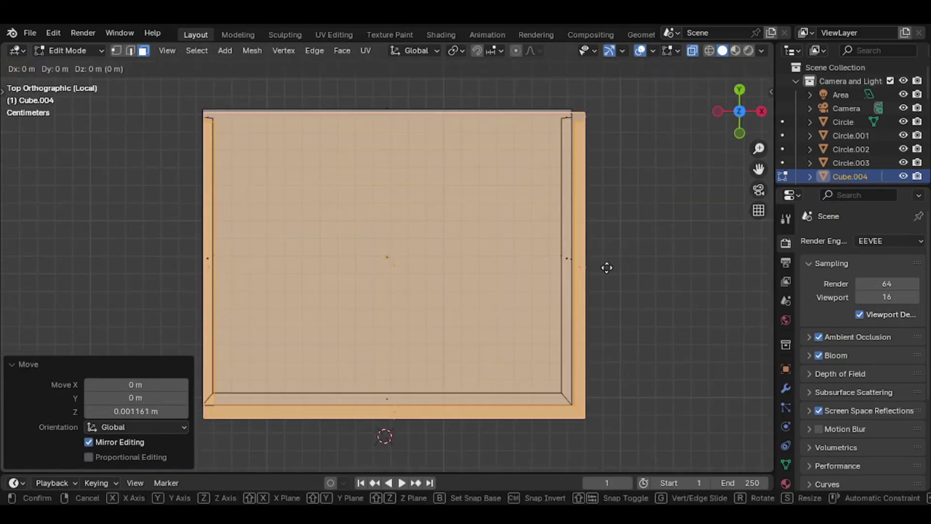
key(KP_1)
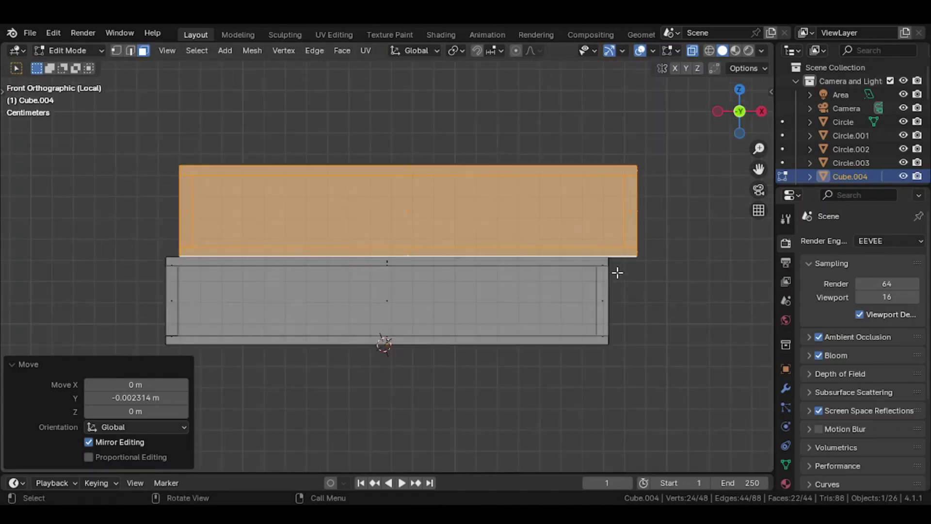
key(Tab)
- Show the books in Material Preview and give them a new material with a slightly darkened green base color
key(z)
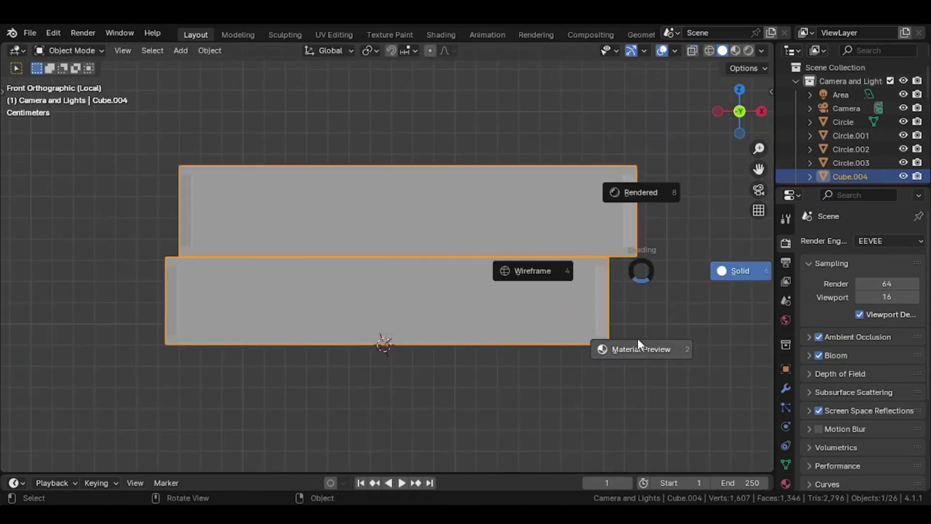
click(637, 343)
middle_drag(637, 343, 596, 305)
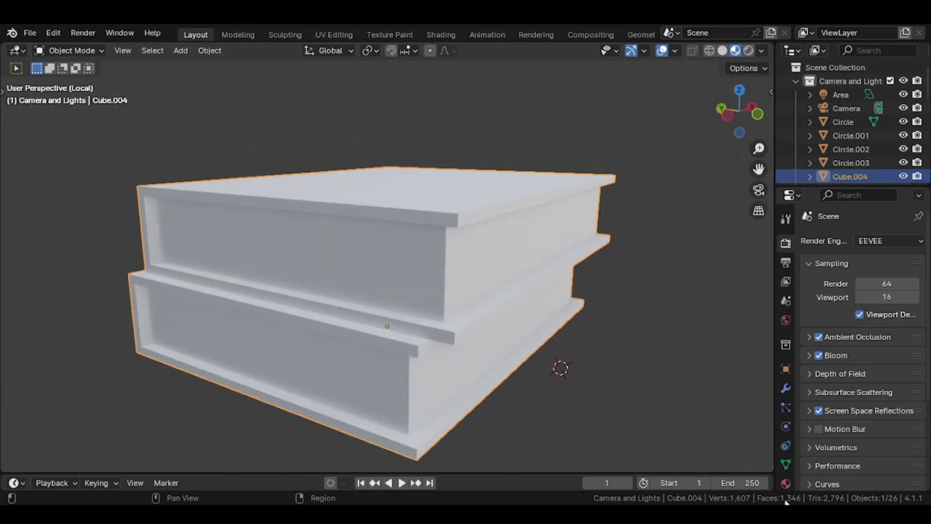
click(786, 450)
click(879, 298)
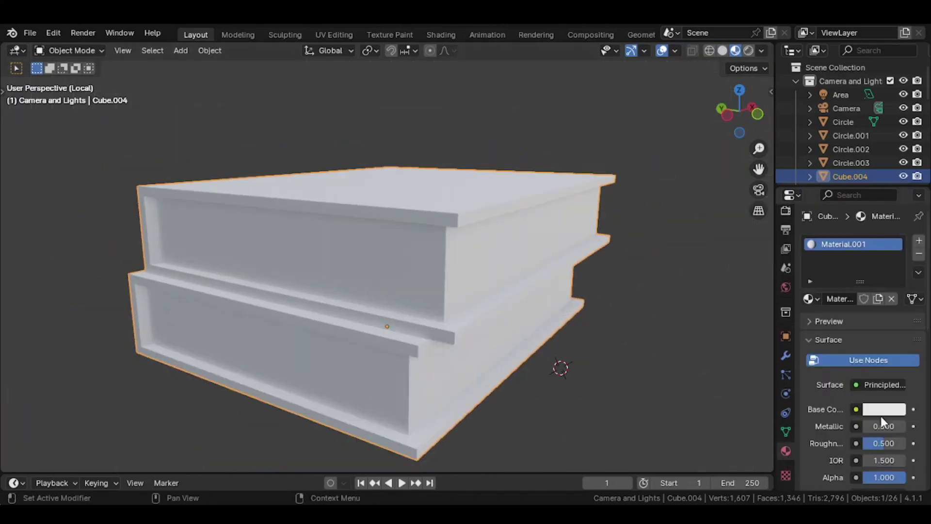
click(882, 410)
click(790, 261)
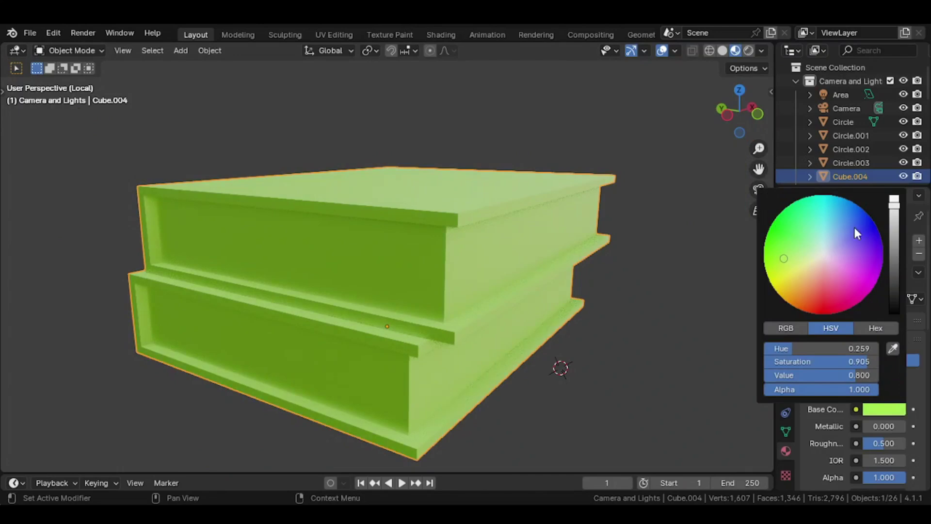
drag(894, 215, 893, 225)
- Select the page faces on three sides of both books and assign them a new white material in a second slot
key(Tab)
click(398, 274)
shift+click(538, 250)
middle_drag(568, 258, 387, 257)
shift+click(385, 259)
shift+click(358, 337)
shift+click(279, 335)
middle_drag(279, 335, 475, 296)
shift+click(388, 303)
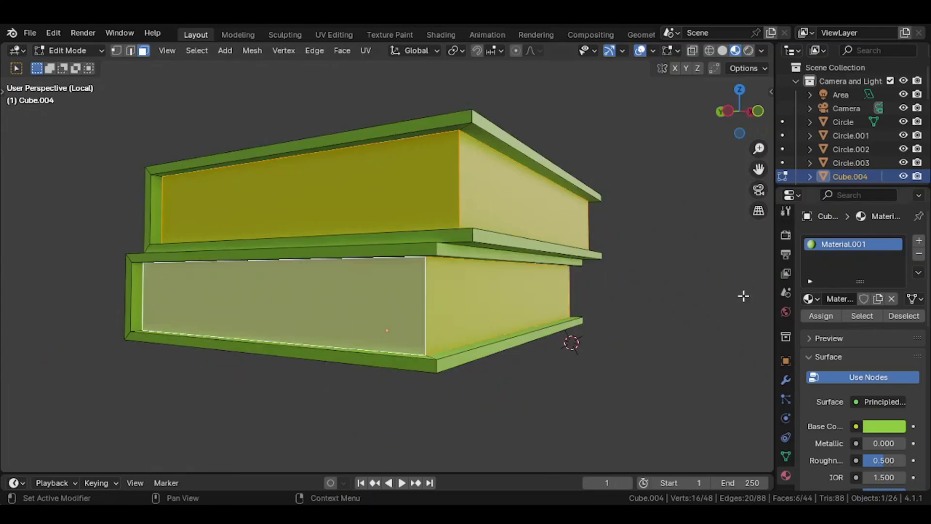
click(921, 241)
click(866, 326)
click(826, 342)
- Rename the white material as Pages and make Material.001 the active slot
key(Tab)
middle_drag(479, 237, 420, 267)
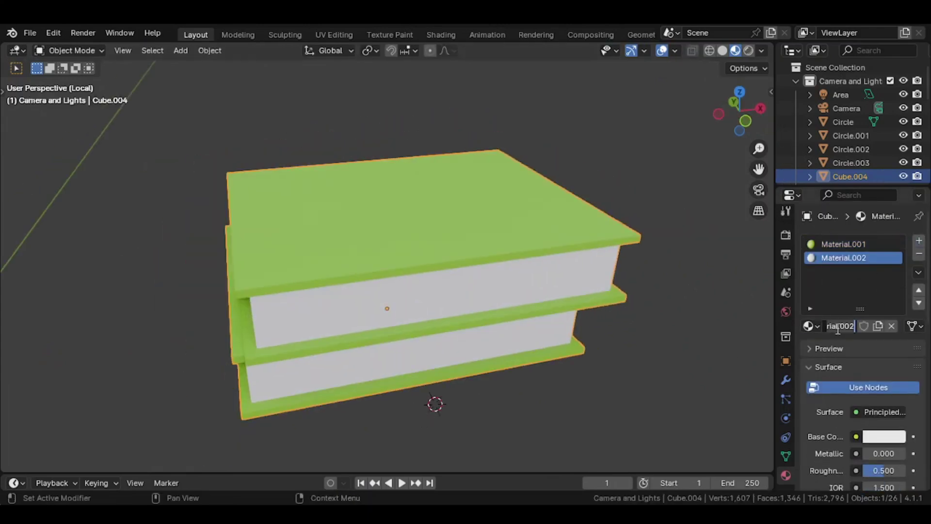
click(843, 243)
- Select all cover faces of both books by selecting the Pages material's faces and inverting the selection
key(Tab)
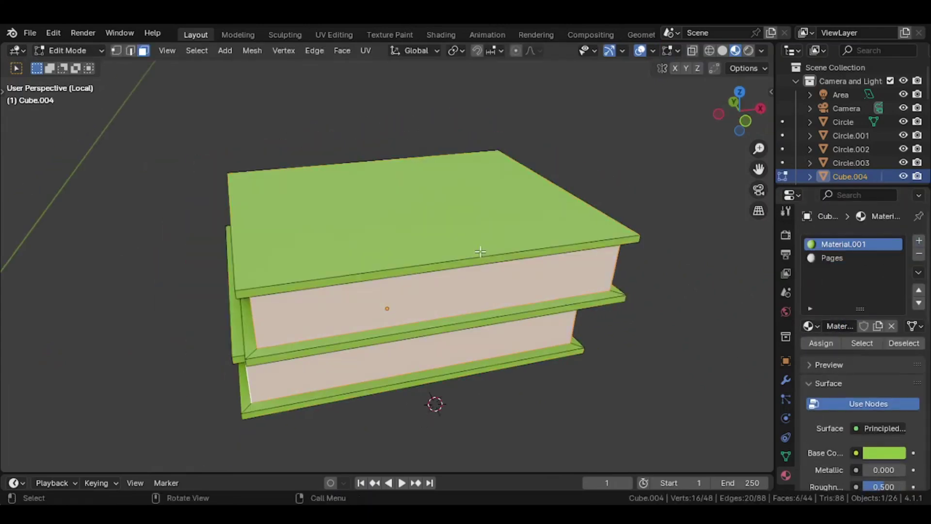
middle_drag(485, 252, 437, 233)
click(436, 228)
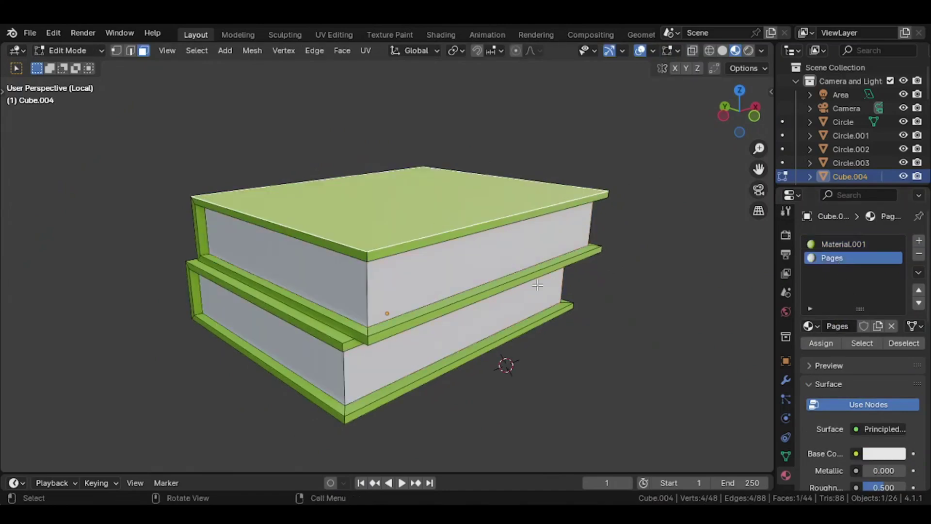
key(alt+a)
click(865, 343)
key(ctrl+i)
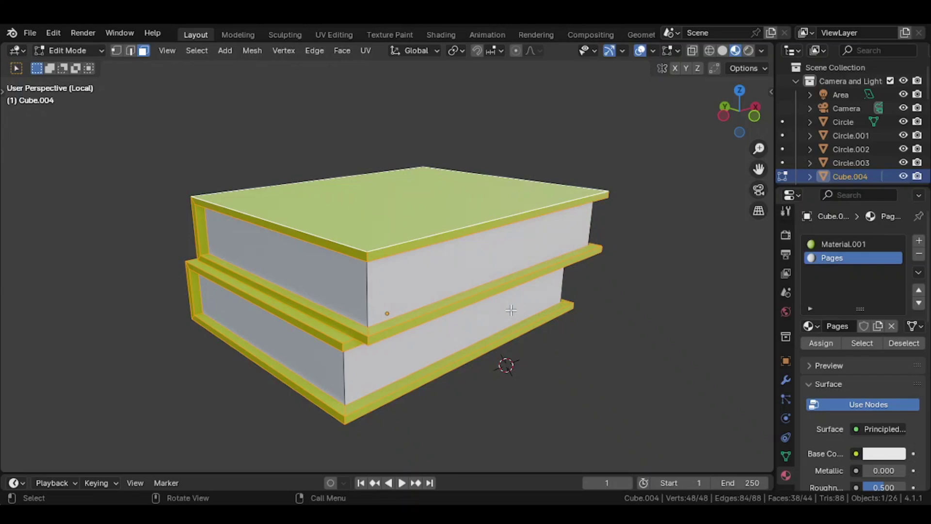
- Select all faces of the upper book in see-through front view, including its underside
key(KP_1)
key(alt+z)
scroll(176, 166, up, 2)
drag(203, 179, 651, 253)
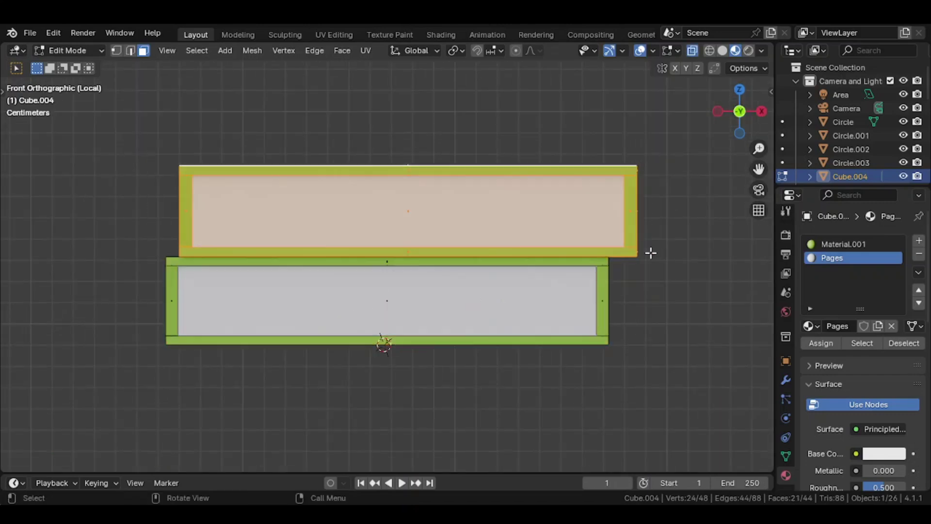
middle_drag(586, 244, 606, 265)
key(alt+z)
middle_drag(437, 254, 472, 210)
shift+click(486, 147)
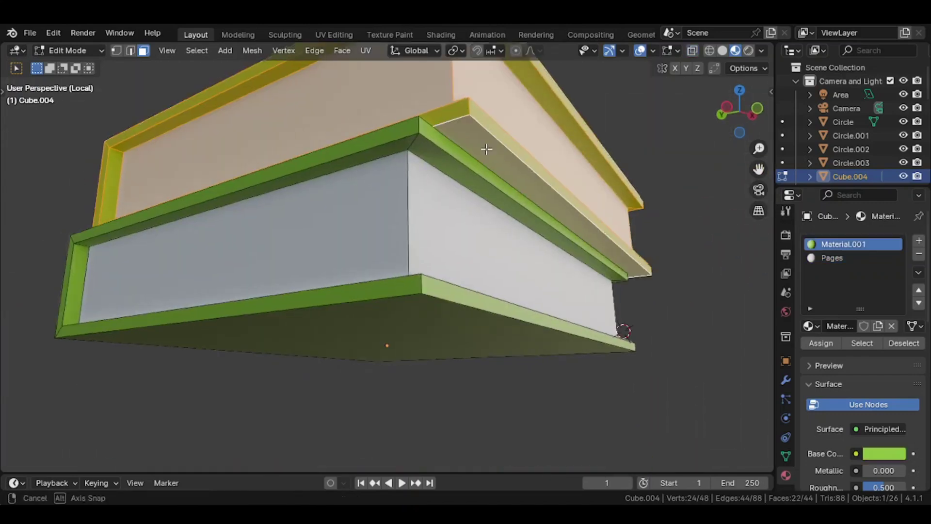
- Exclude the upper book's page faces from the selection and assign a new material in a third slot to its cover
middle_drag(486, 147, 485, 194)
shift+click(432, 218)
shift+click(549, 218)
middle_drag(550, 218, 577, 313)
click(919, 242)
click(842, 327)
click(832, 339)
scroll(478, 286, down, 2)
key(Tab)
- Set the upper cover material's base color to a golden yellow
click(883, 436)
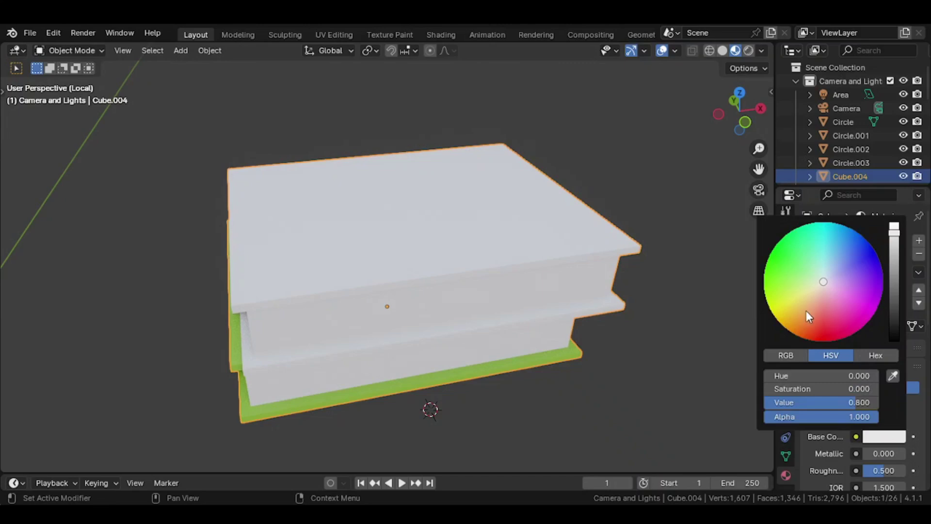
drag(808, 316, 790, 310)
drag(892, 249, 894, 243)
scroll(461, 313, down, 3)
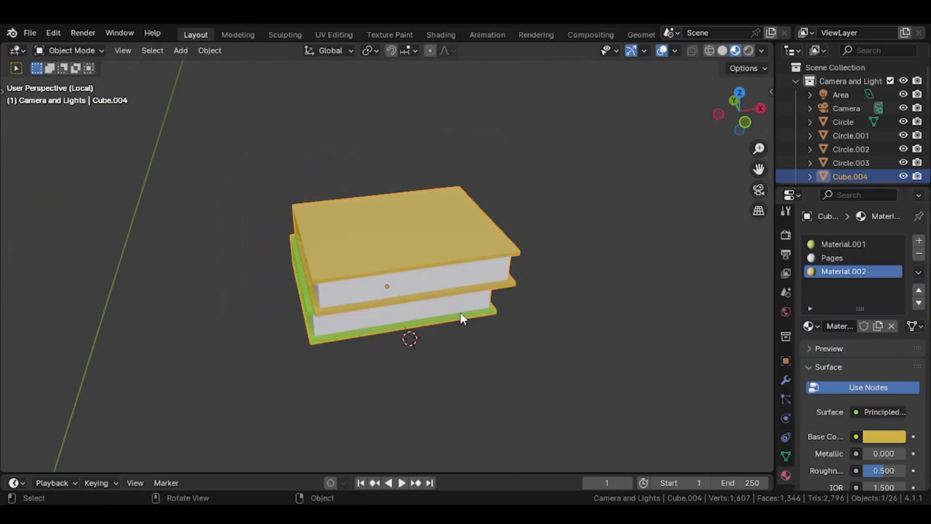
- Shift the upper book's cover to a deeper orange-yellow and the lower book's cover to a more saturated green
click(504, 356)
middle_drag(505, 356, 419, 368)
click(883, 436)
drag(852, 380, 849, 379)
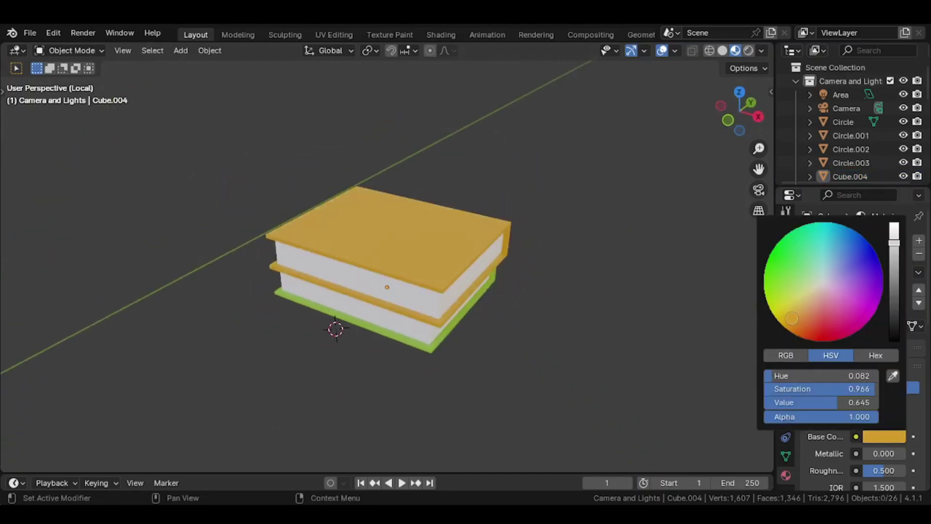
click(883, 436)
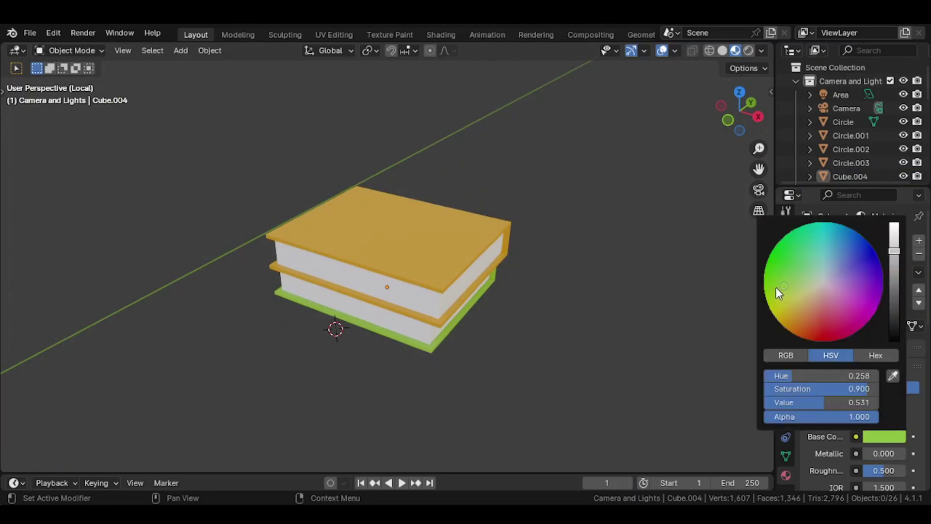
click(776, 287)
- Duplicate both books in front view and move the copies about 0.085 m up along Z
middle_drag(475, 356, 515, 310)
scroll(457, 352, up, 2)
click(468, 338)
key(Tab)
key(KP_1)
key(shift+d)
key(z)
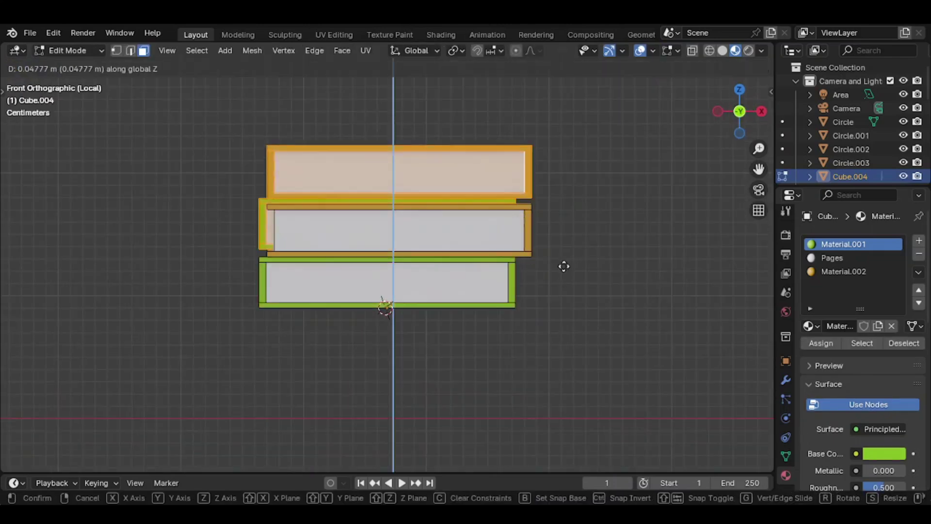
click(563, 259)
- Scale the duplicated books to about 0.868 and lower them about 0.006 m along Z onto the stack
key(KP_7)
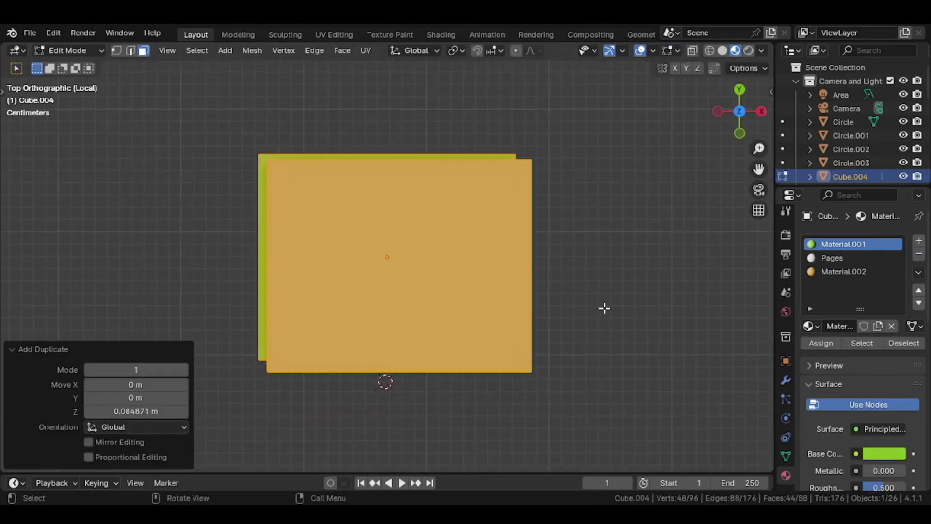
key(s)
click(577, 297)
key(KP_1)
scroll(577, 298, up, 2)
key(g)
key(z)
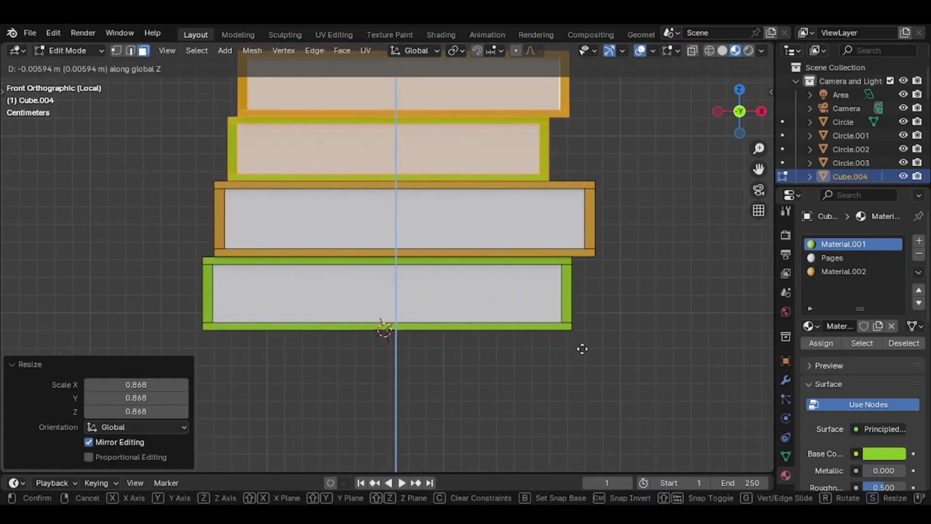
click(582, 349)
- Select the whole third book and shift it horizontally about 0.009 m in X and -0.036 m in Y
key(KP_7)
middle_drag(569, 356, 529, 212)
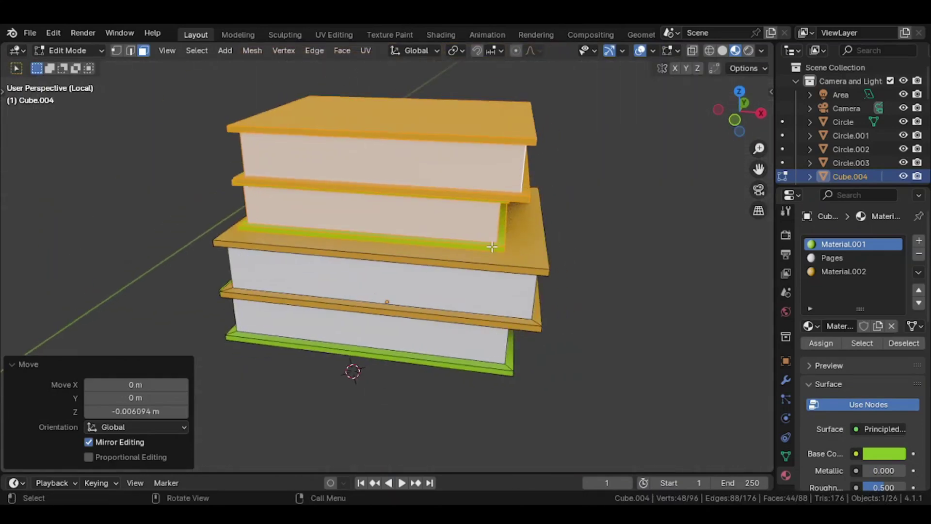
key(1)
key(alt+a)
key(l)
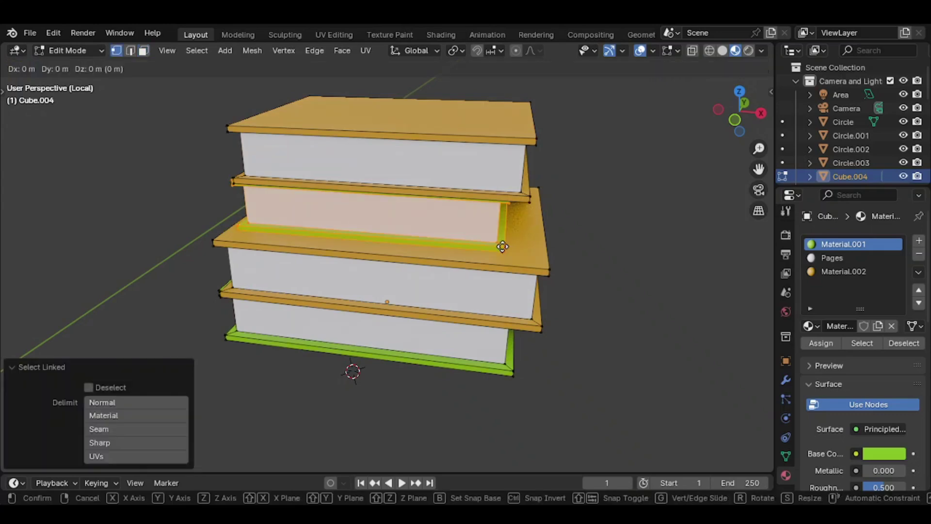
click(535, 248)
key(g)
key(shift+z)
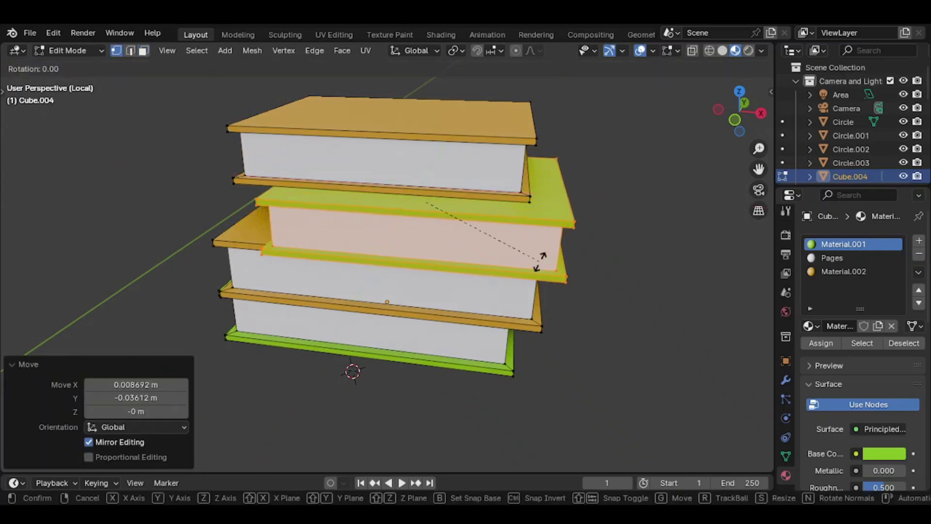
- Rotate the third book 180° about the vertical axis and reposition it on the stack
key(shift+z)
text(180)
key(Return)
middle_drag(613, 233, 459, 222)
key(g)
click(560, 251)
- Select the third book's cover faces without its page faces and assign them a new material in a fourth slot
shift+click(395, 224)
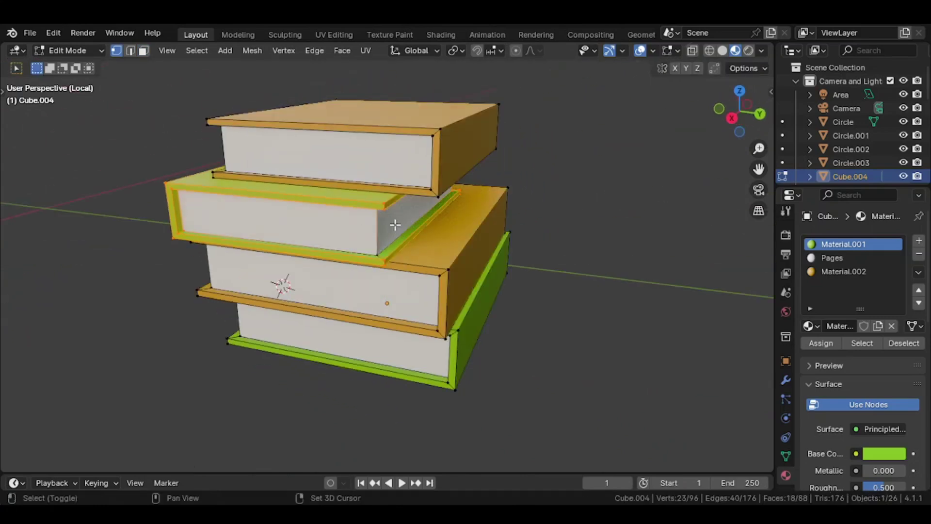
key(l)
shift+click(350, 214)
shift+click(387, 225)
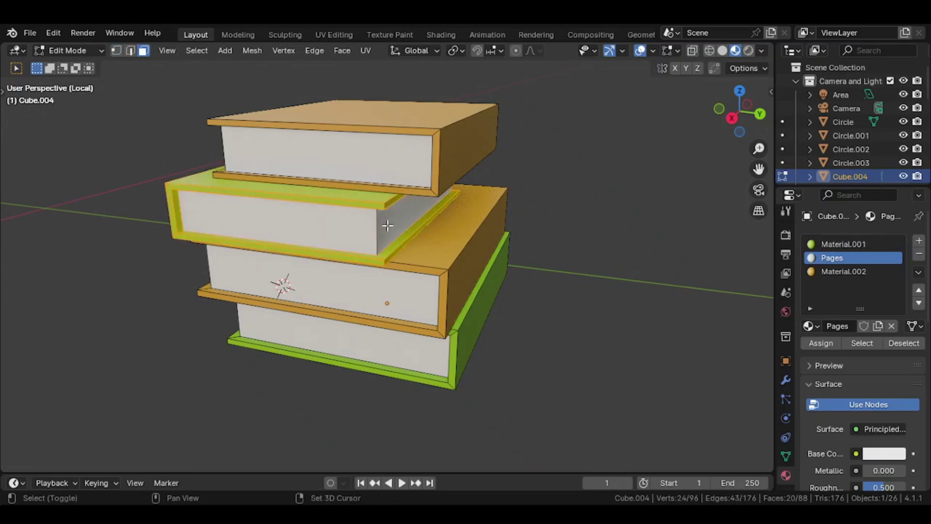
middle_drag(386, 225, 547, 218)
click(918, 241)
click(847, 325)
click(821, 342)
- Set the third book's cover material to an orange-red base color
key(Tab)
click(869, 435)
click(810, 324)
- Select the top book's cover faces without its page faces and assign them a new material in a fifth slot
middle_drag(336, 309, 398, 325)
key(Tab)
click(421, 218)
key(l)
shift+click(412, 237)
shift+click(439, 235)
middle_drag(264, 206, 368, 194)
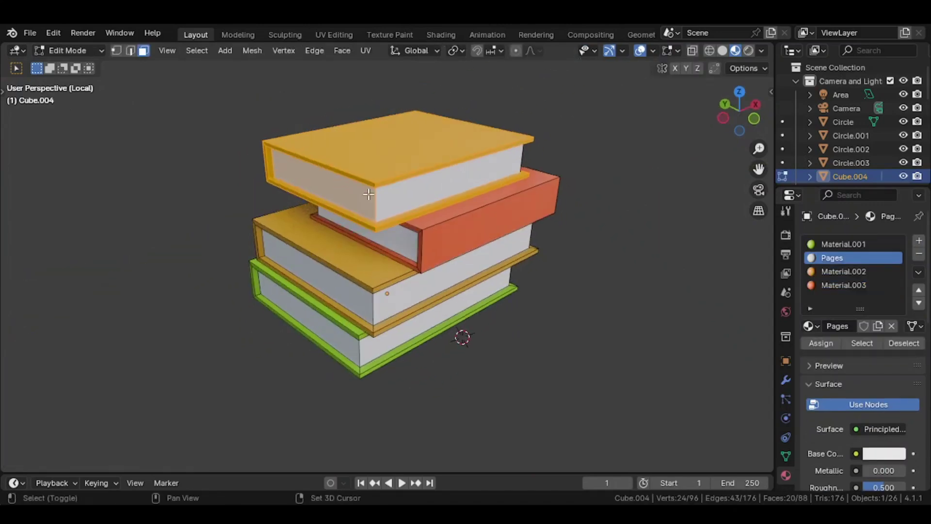
click(918, 241)
click(854, 325)
click(821, 343)
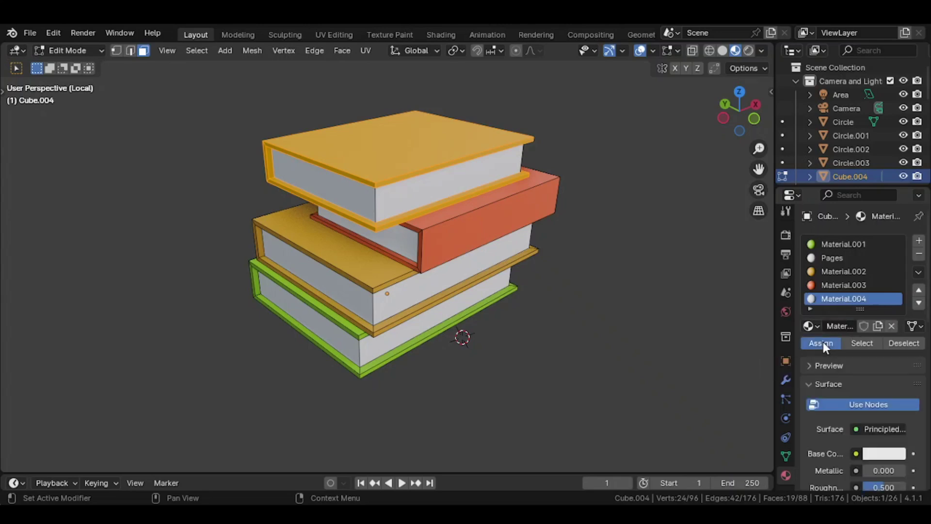
- Set the top book's cover material to a light blue base color
key(Tab)
scroll(841, 404, down, 2)
click(878, 409)
click(842, 234)
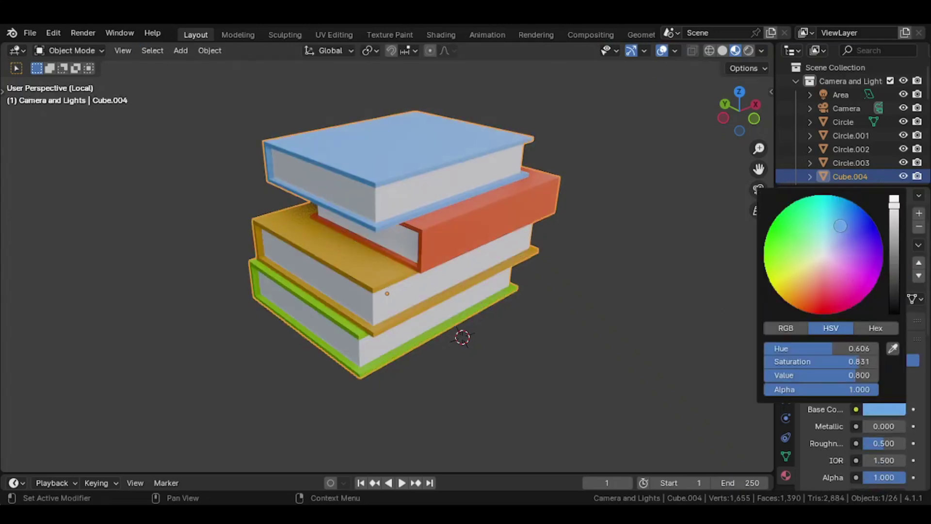
- Bring back the full room scene, scale the book stack to about 1.203 and move it about -0.016 m along Y
scroll(511, 296, down, 3)
key(KP_Divide)
middle_drag(410, 287, 427, 383)
key(s)
click(498, 299)
key(g)
key(y)
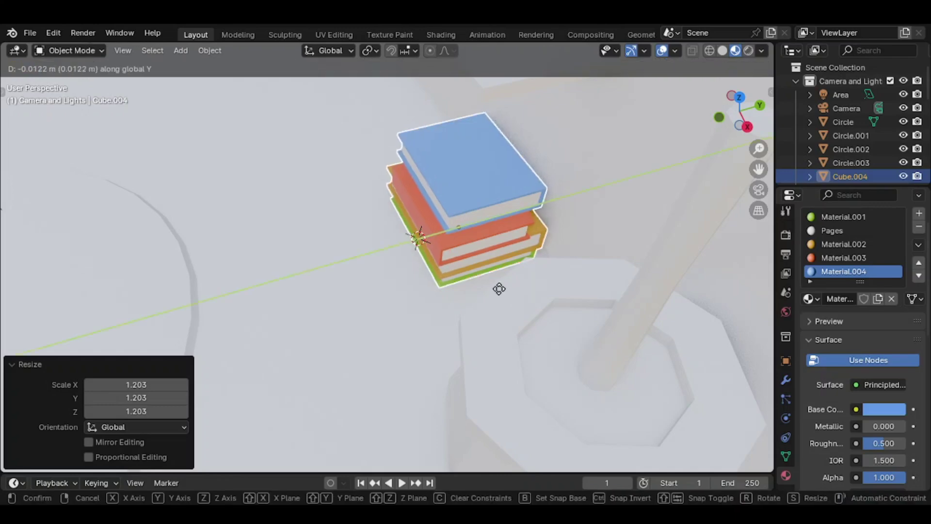
click(499, 288)
middle_drag(499, 289, 519, 319)
- In solid shading, apply the most recently searched mesh operation to the book stack and to the whole plant pot
click(603, 309)
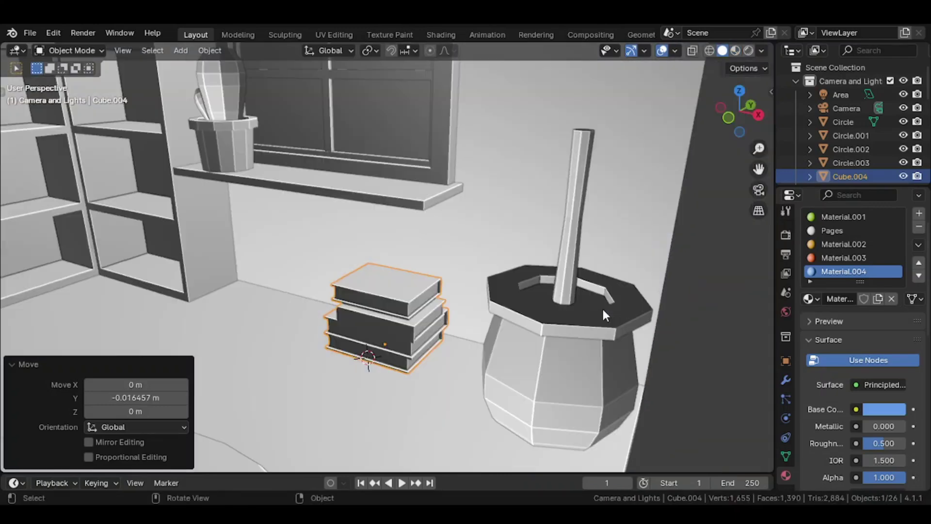
key(Tab)
key(F3)
key(Return)
key(Tab)
click(530, 366)
key(Tab)
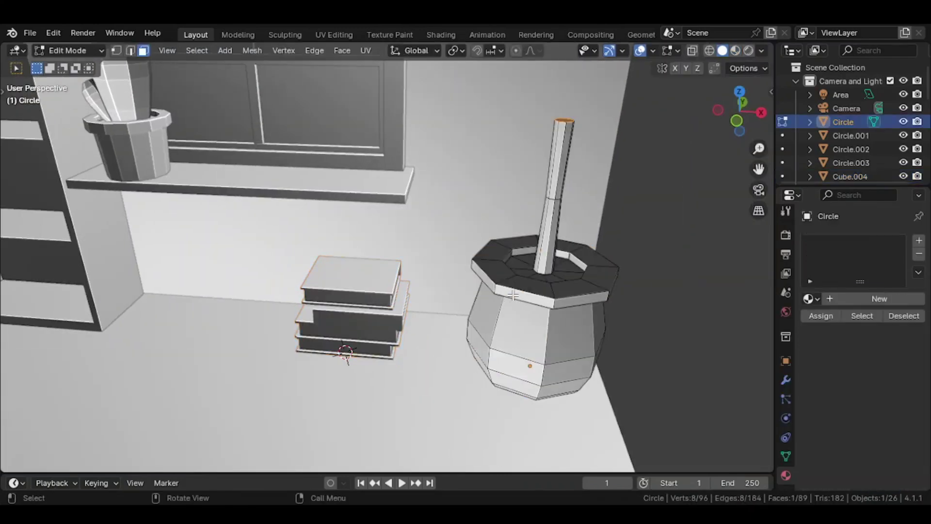
key(a)
key(F3)
key(Return)
key(Tab)
- Duplicate the book stack's geometry in front view with material preview and move the copy straight up above the original
middle_drag(513, 295, 407, 316)
click(407, 316)
key(KP_1)
key(z)
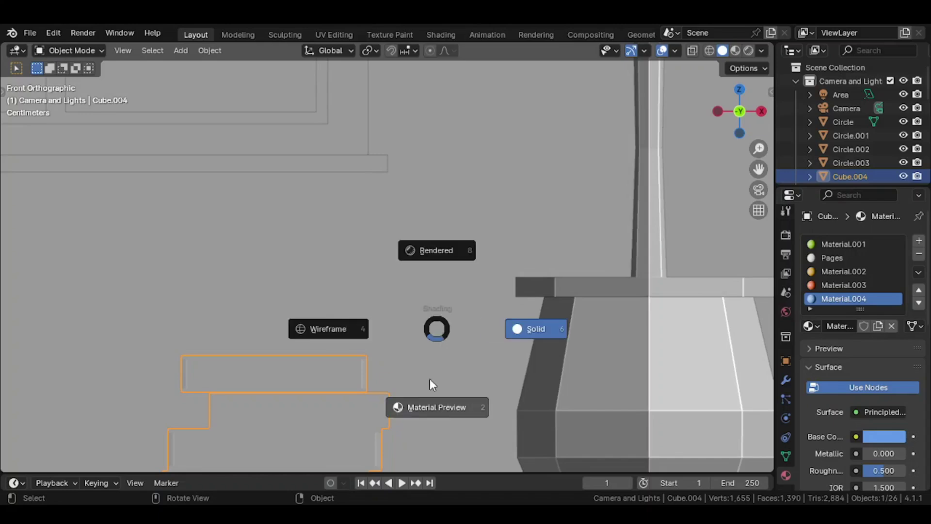
click(429, 380)
key(Tab)
key(shift+d)
key(z)
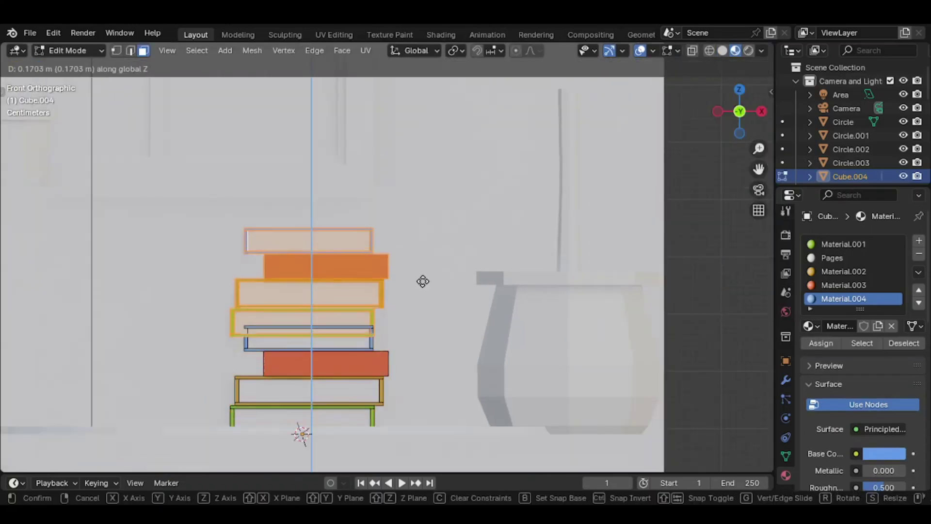
click(422, 272)
- Rotate the duplicated upper books about the Z axis, applying a 90° turn twice
mouse_move(422, 272)
middle_down()
mouse_move(380, 347)
mouse_move(372, 275)
mouse_move(306, 293)
mouse_move(422, 257)
middle_up()
text(rz90)
key(Return)
text(rz90)
key(Return)
- Move the duplicated books vertically in front view so they rest on the lower stack
scroll(372, 274, up, 3)
key(KP_1)
key(g)
key(z)
click(306, 292)
- Select the upper yellow book, rotate it 90° about Z and shift it horizontally on the stack
click(427, 255)
text(l)
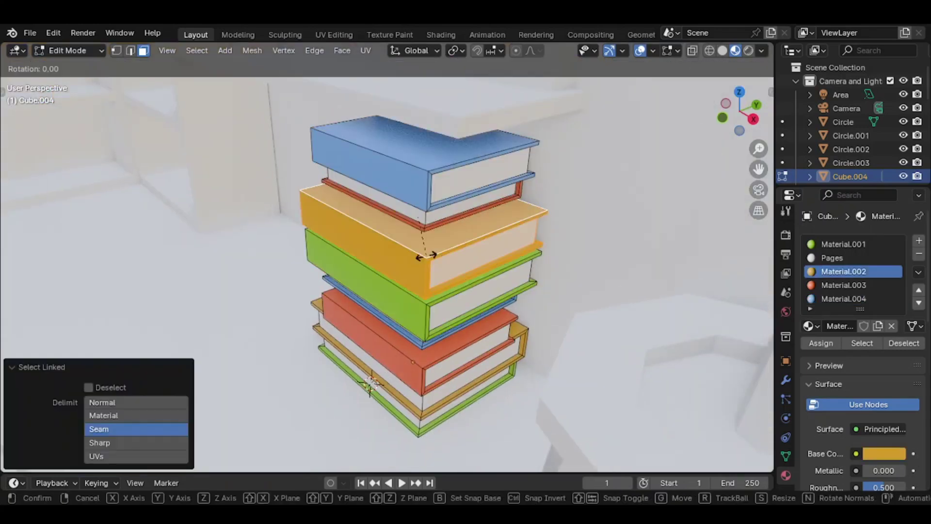
text(rz90)
key(Return)
key(g)
key(x)
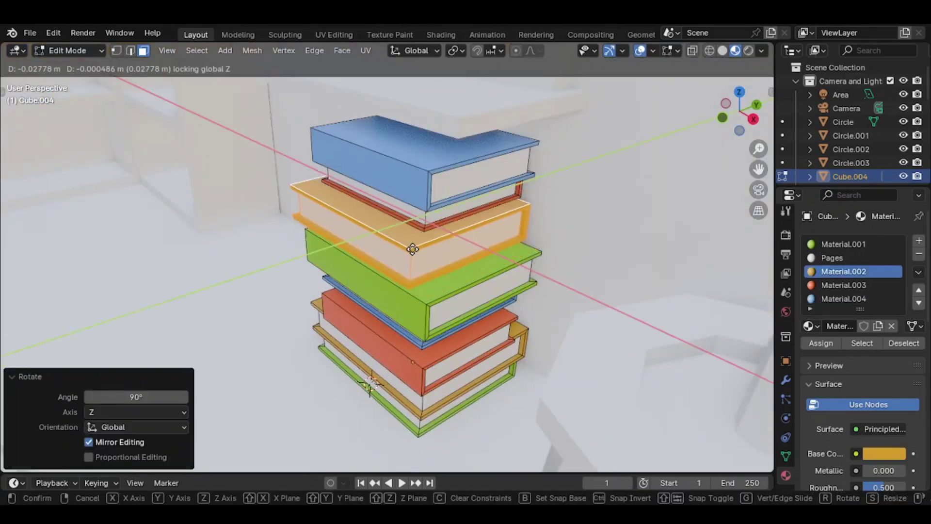
click(412, 245)
- Select the upper yellow book's cover faces without its page faces and assign them a new material in a sixth slot
middle_drag(412, 246, 400, 266)
key(Tab)
key(Tab)
click(382, 254)
key(l)
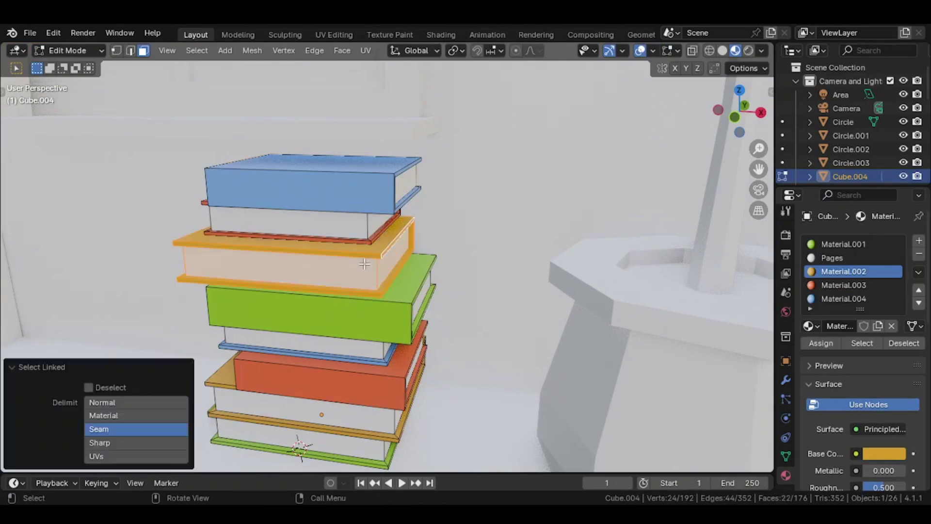
shift+click(282, 267)
middle_drag(281, 267, 147, 335)
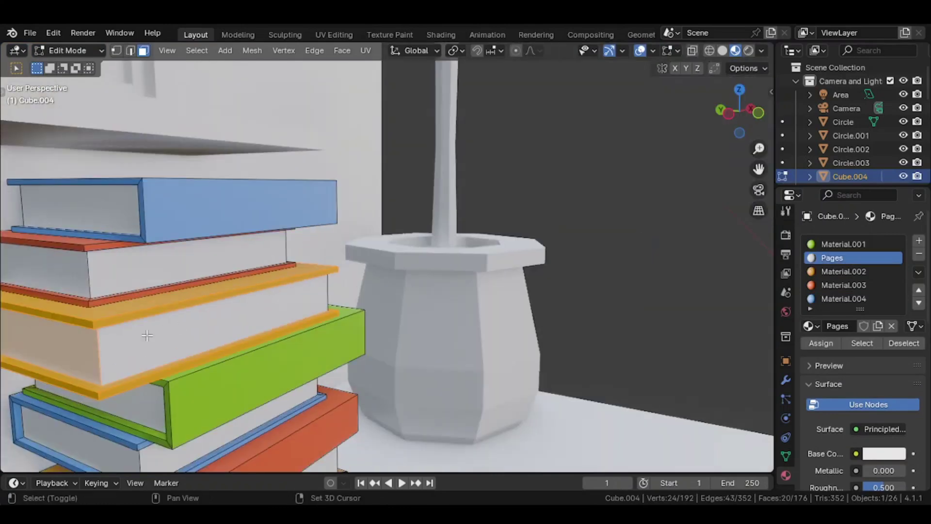
click(918, 242)
click(836, 326)
click(828, 342)
- Set the newly assigned cover material's base color to magenta
key(Tab)
click(880, 434)
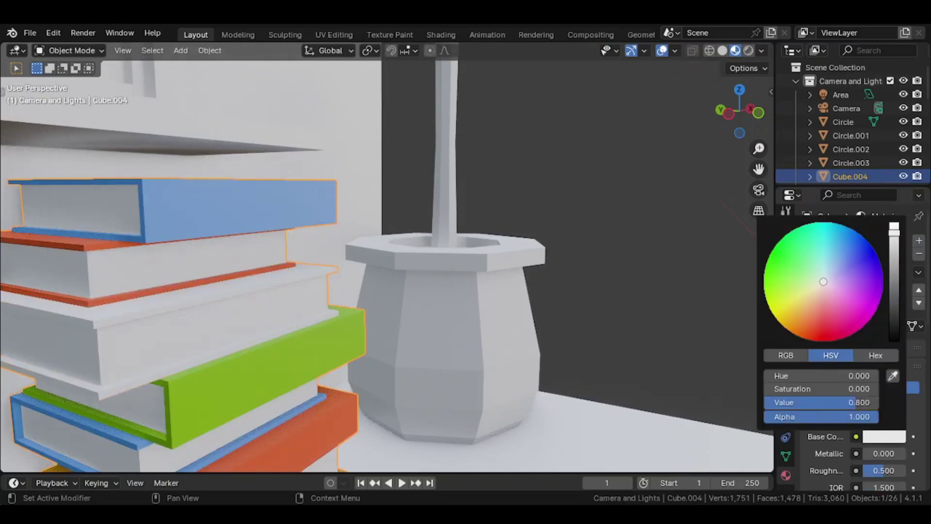
click(848, 326)
- Duplicate the whole book stack and place the copy about -0.473 m along X
scroll(370, 280, down, 3)
middle_drag(369, 280, 401, 344)
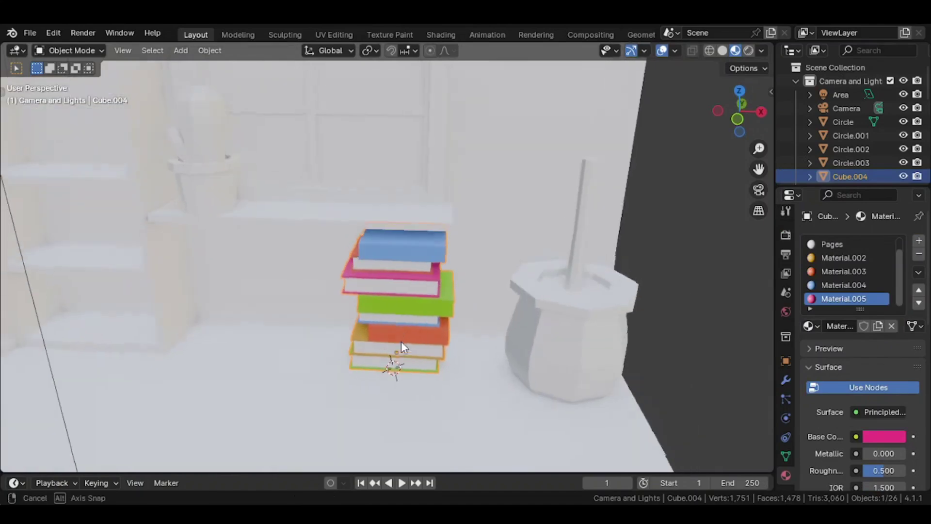
key(shift+d)
key(x)
click(303, 321)
- Rotate the duplicated stack to show its page sides at the front and move it about -0.075 m along X
scroll(490, 320, up, 3)
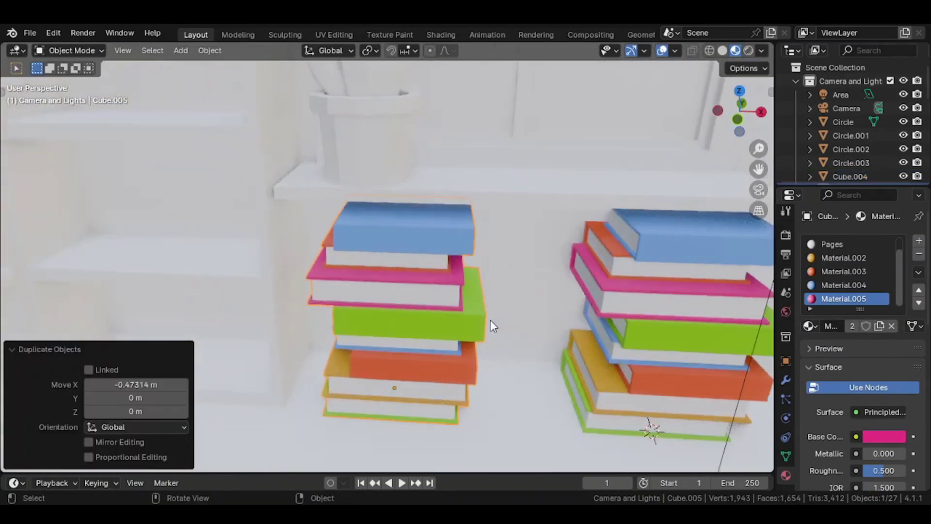
key(r)
click(500, 364)
key(g)
key(x)
click(465, 351)
- Isolate the duplicated stack for mesh editing in front view with solid, see-through shading
middle_drag(465, 351, 465, 295)
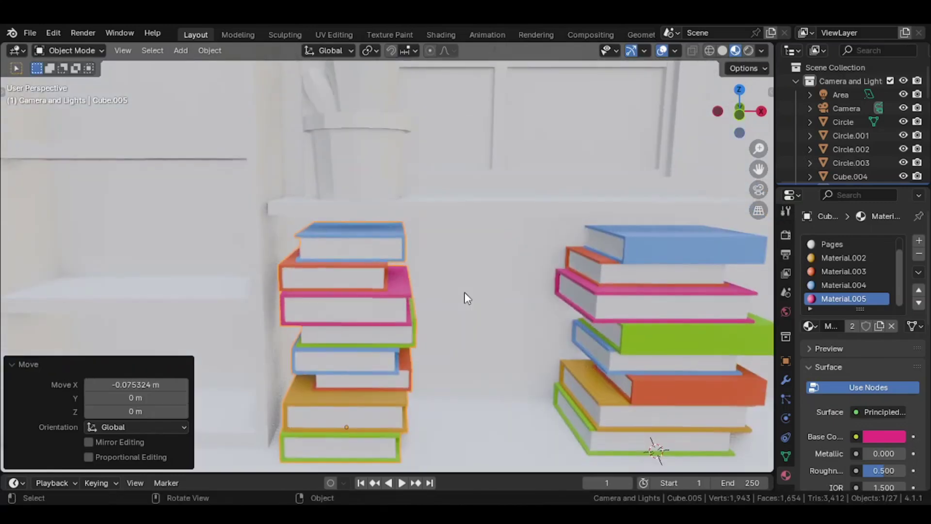
key(KP_Divide)
key(KP_1)
key(Tab)
key(z)
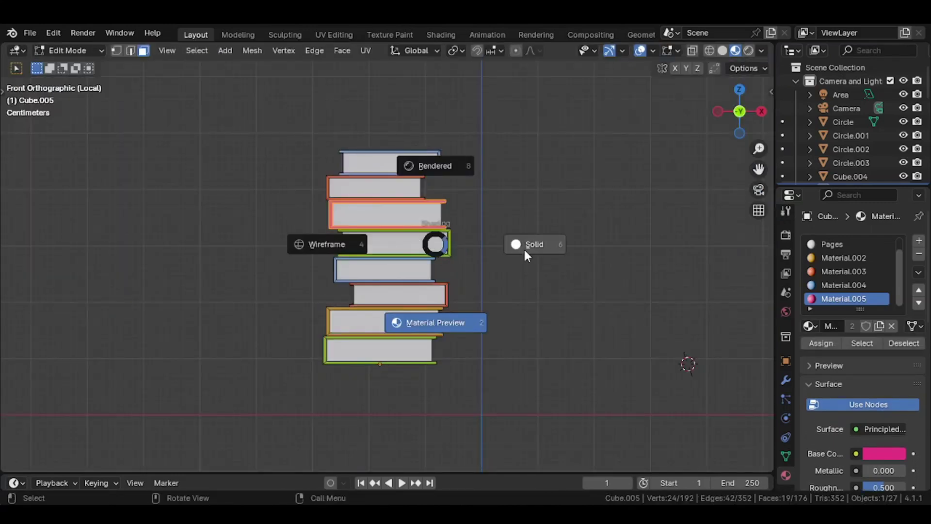
click(524, 248)
key(alt+z)
- Move the third book from the bottom to beneath the stack and scale it to about 1.064
key(l)
key(g)
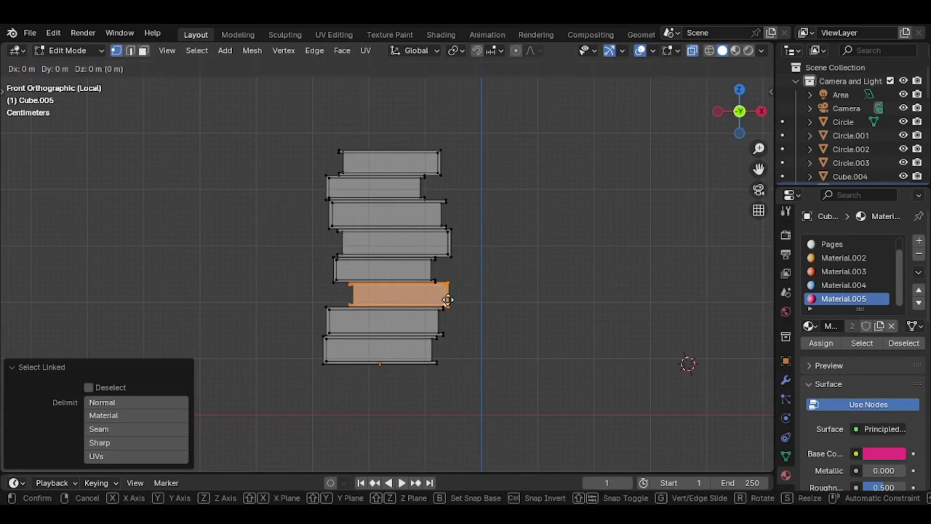
click(450, 382)
scroll(504, 383, up, 2)
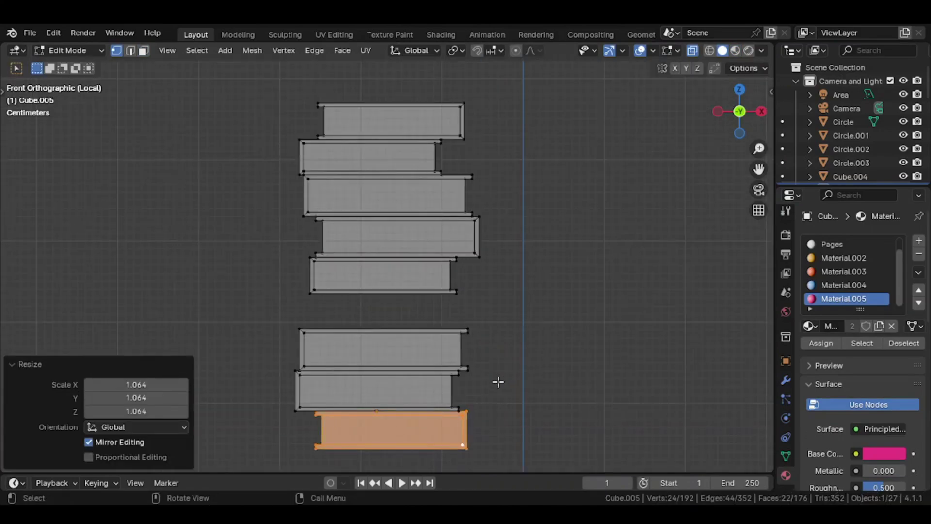
shift+middle_drag(492, 368, 458, 266)
scroll(472, 296, up, 4)
scroll(477, 302, down, 3)
shift+middle_drag(482, 298, 508, 423)
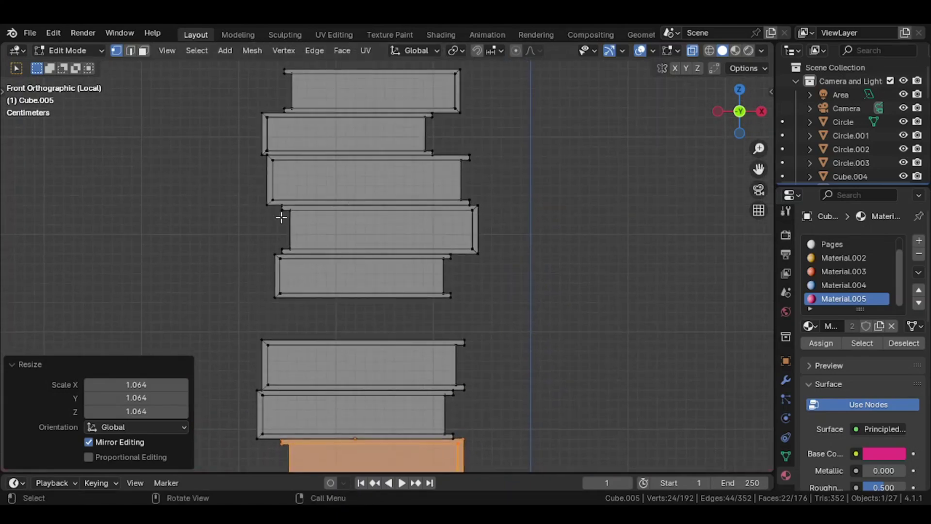
- Move the third book from the top down into the gap and shift it about -0.011 m along X
scroll(282, 217, up, 1)
key(l)
key(g)
key(z)
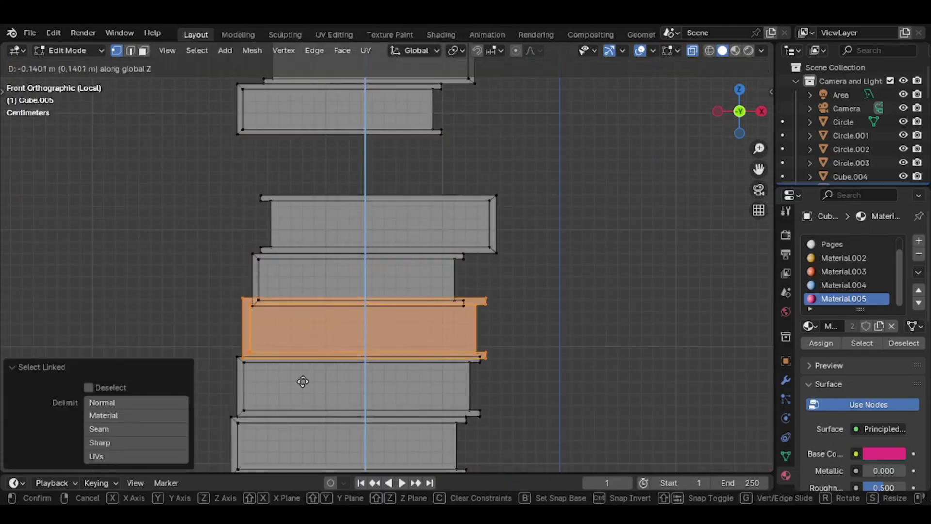
click(304, 383)
key(Escape)
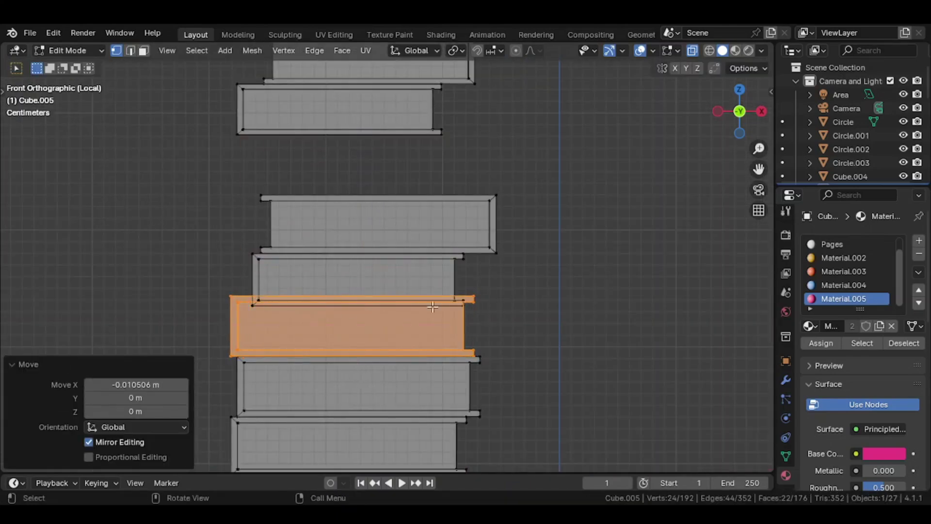
- Select the two books overlapping above the moved book and raise them along Z to rest on it
key(alt+a)
key(l)
key(l)
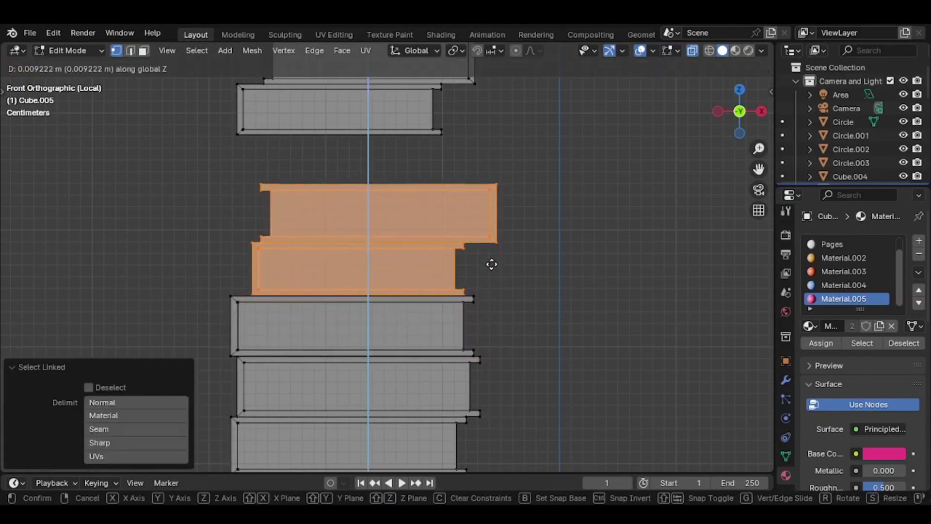
click(492, 272)
- Lower the two selected books about 0.043 m along Z so they rest on the book beneath
scroll(526, 219, up, 2)
key(g)
key(z)
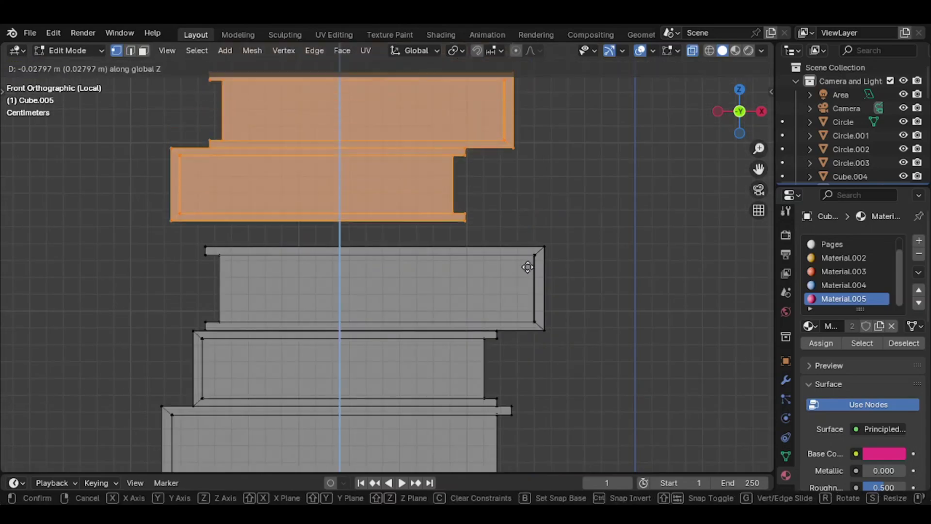
click(535, 301)
scroll(513, 185, down, 3)
scroll(201, 349, up, 3)
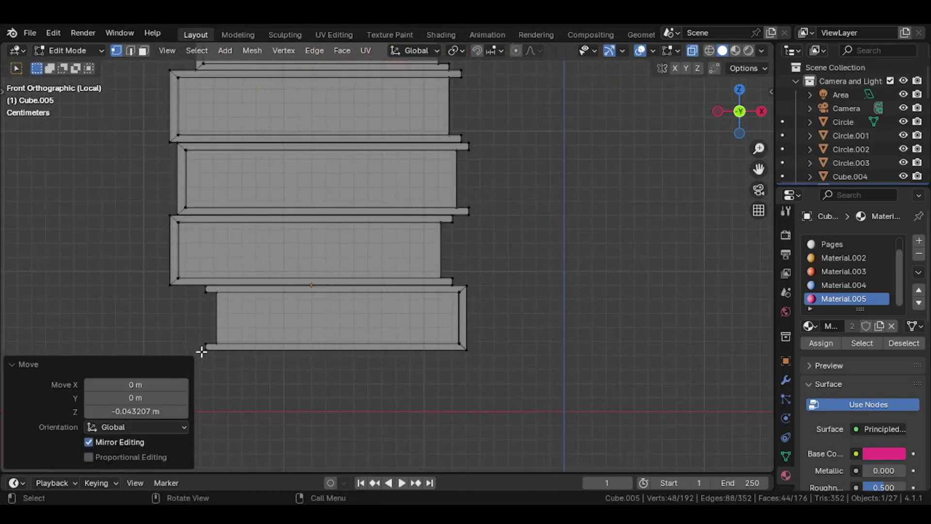
- Set the duplicated stack's origin to the 3D cursor at its base and display it in material preview
key(Tab)
right_click(519, 344)
click(591, 308)
right_click(441, 298)
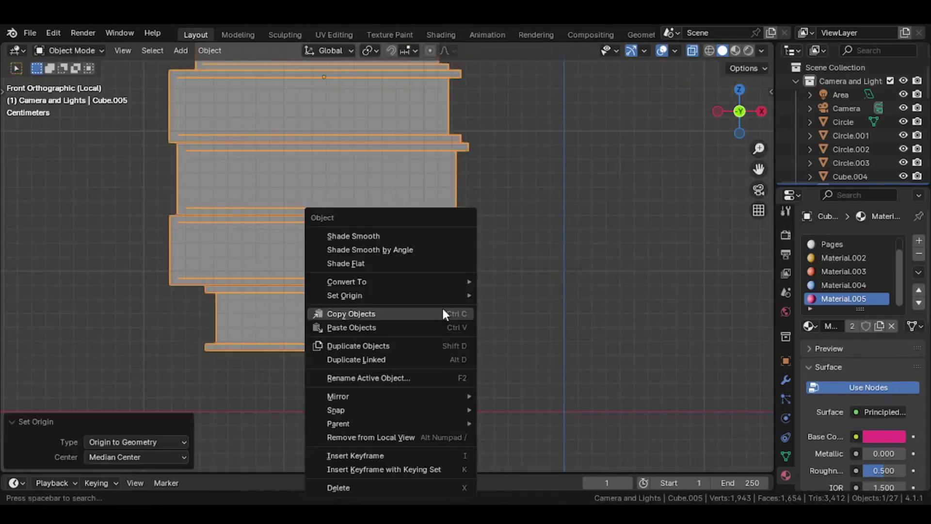
click(538, 324)
middle_drag(538, 324, 479, 312)
key(z)
click(514, 374)
scroll(514, 374, down, 3)
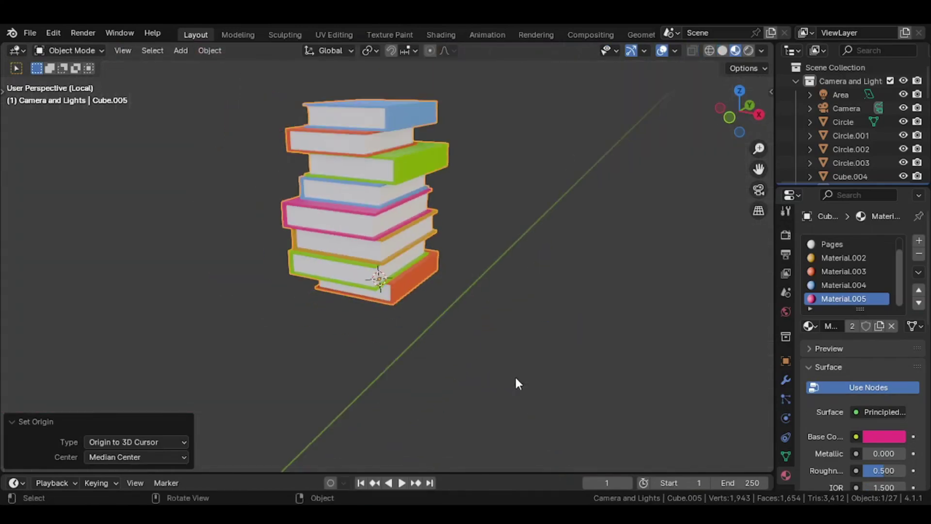
- Select the top blue book's linked geometry and isolate the stack again for mesh editing
key(KP_Divide)
middle_drag(482, 348, 509, 286)
key(Tab)
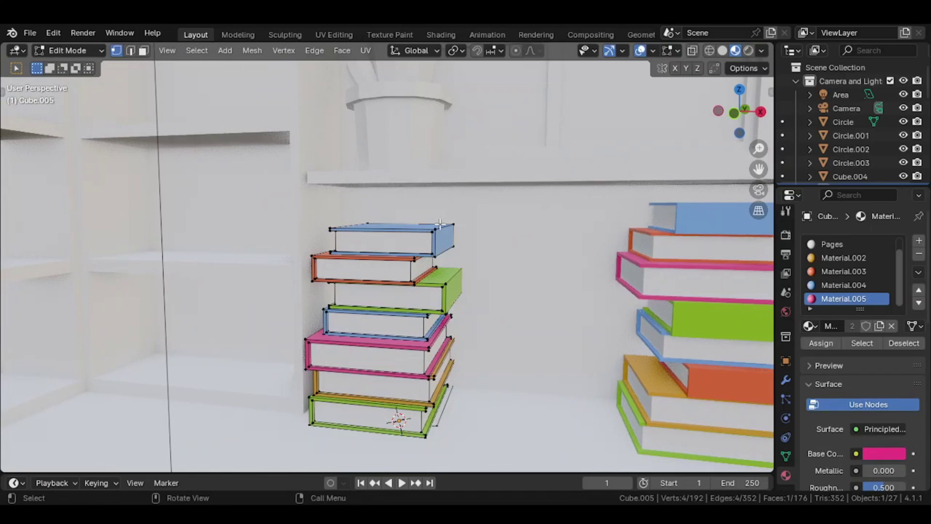
click(440, 226)
key(ctrl+l)
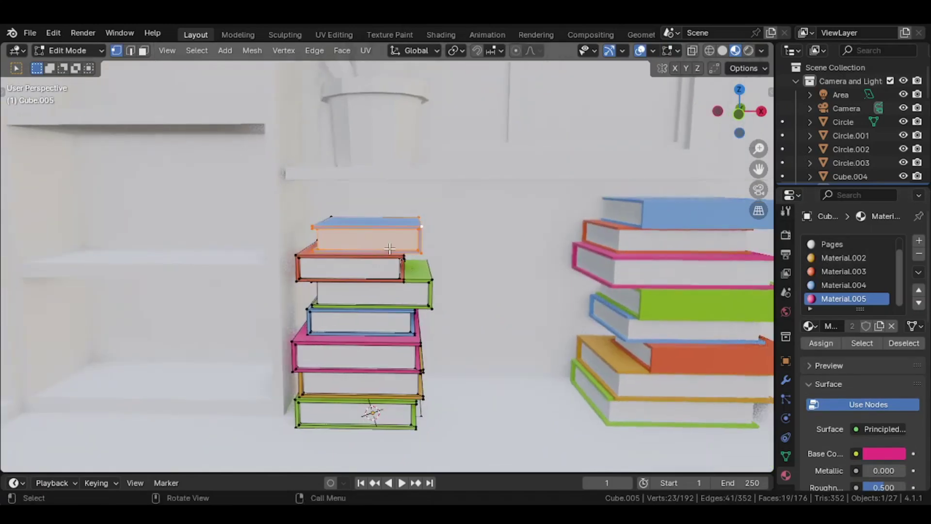
key(Tab)
key(KP_Divide)
key(Tab)
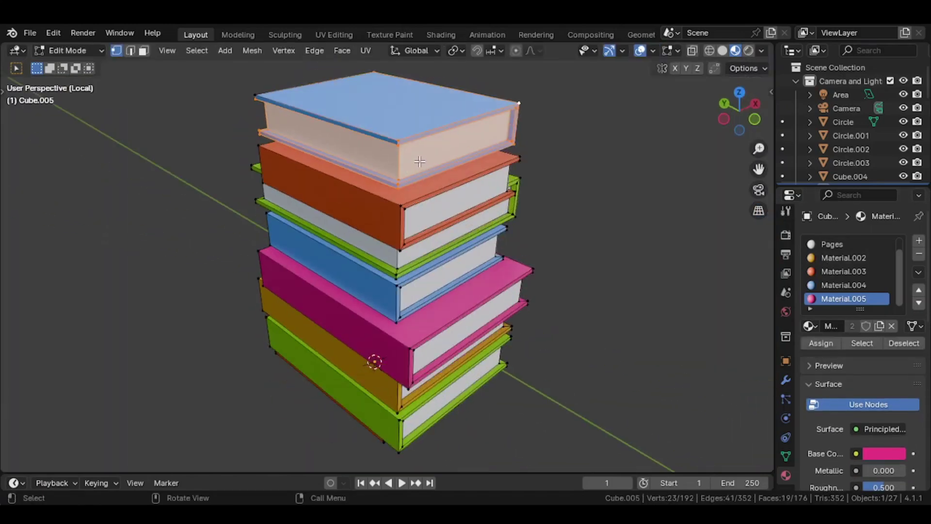
- Select the top book's cover in face mode and assign Material.002 to it
key(l)
key(3)
middle_drag(418, 148, 434, 133)
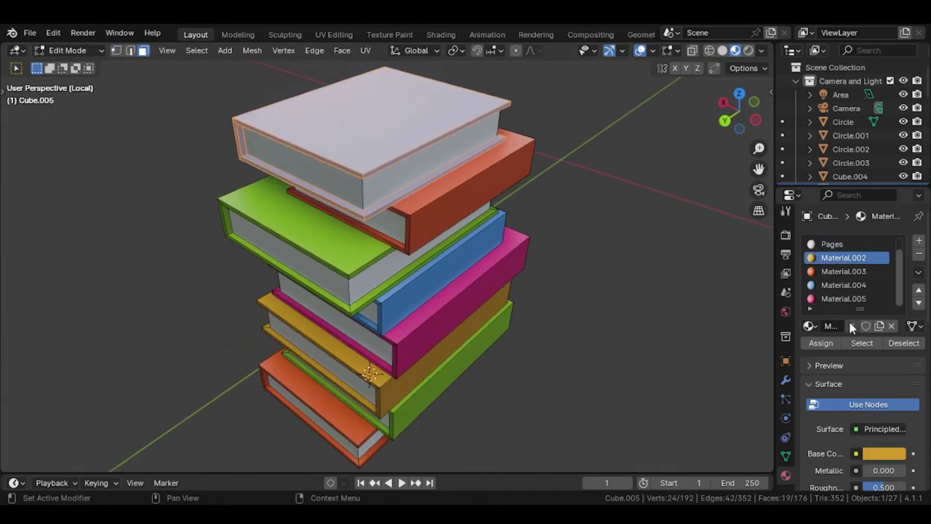
click(821, 342)
middle_drag(514, 229, 528, 213)
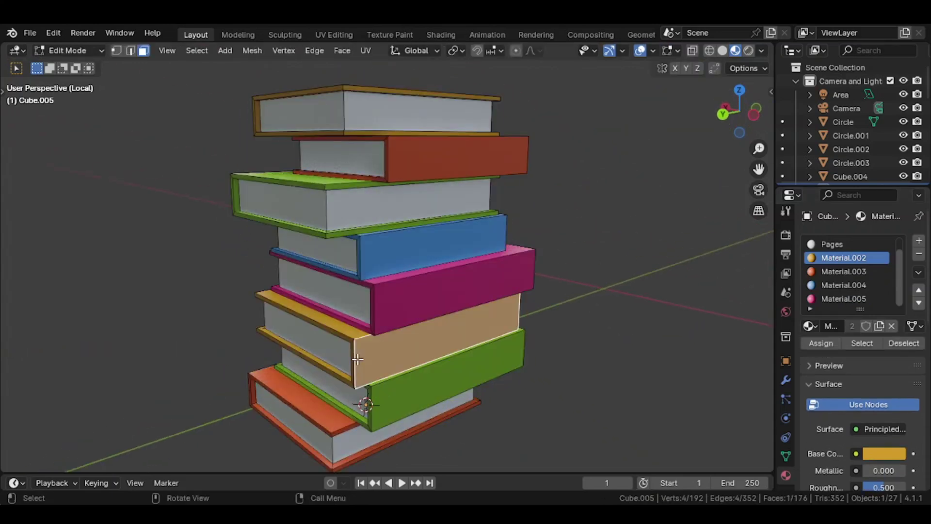
- Select the cover of the third book from the bottom and assign Material.003 to it
key(l)
middle_drag(358, 359, 342, 357)
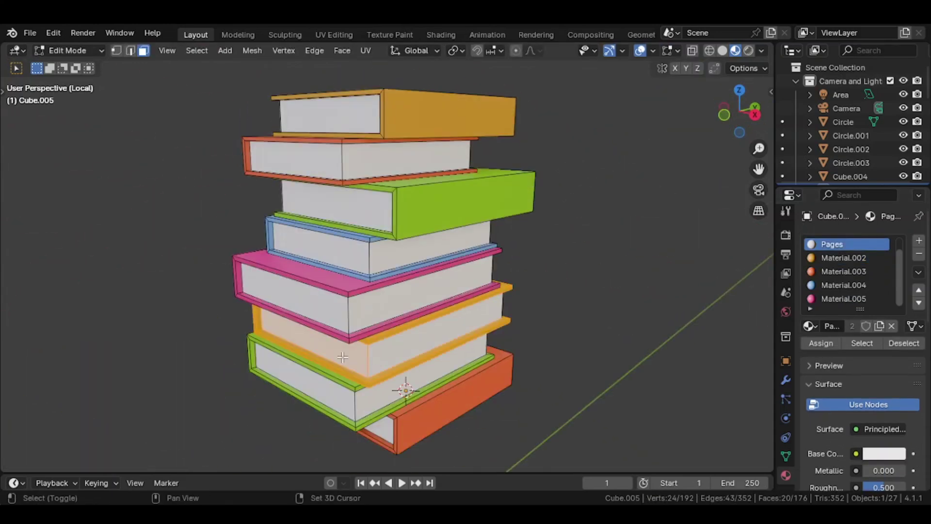
click(838, 299)
scroll(839, 272, up, 1)
click(839, 244)
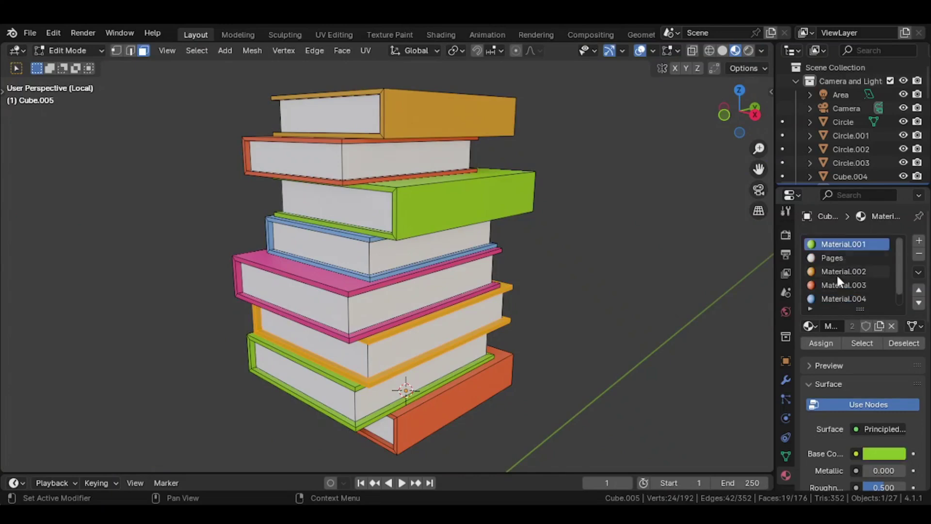
scroll(838, 276, down, 1)
click(838, 271)
click(820, 342)
key(Tab)
middle_drag(538, 281, 614, 286)
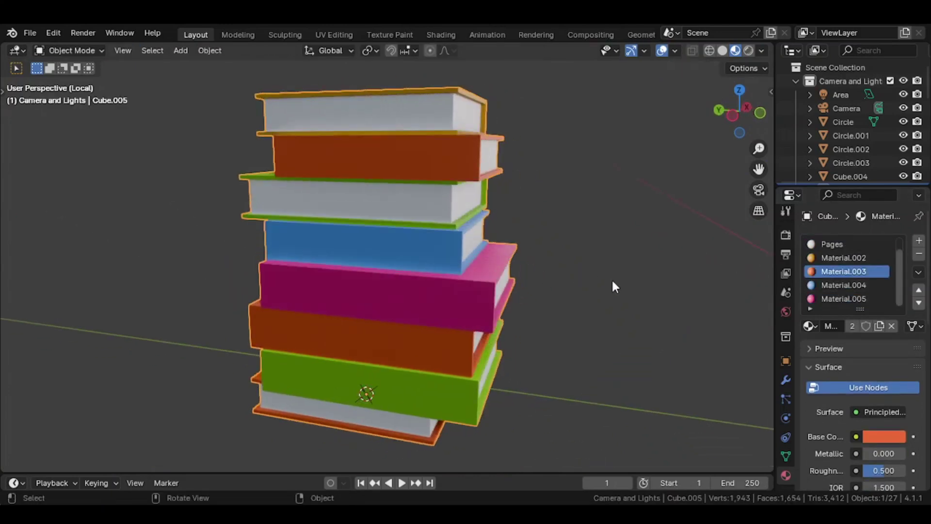
- Reassign the third book's cover to Material.004 and return to the full scene
key(Tab)
click(819, 343)
key(Tab)
middle_drag(577, 338, 474, 387)
key(KP_Divide)
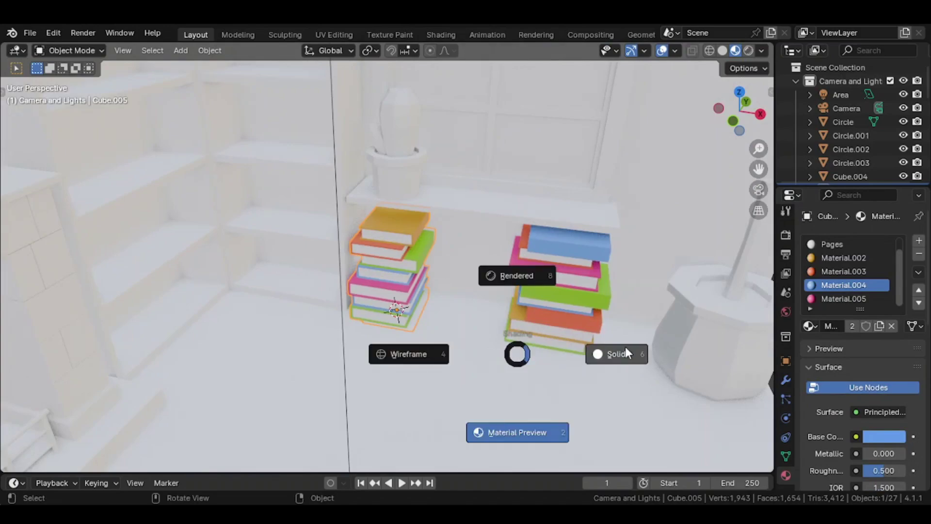
- Switch to solid shading, place the 3D cursor on the floor by the duplicated stack and snap the stack to it
click(624, 352)
scroll(496, 310, up, 2)
middle_drag(519, 345, 485, 376)
shift+right_click(339, 351)
key(shift+s)
click(340, 277)
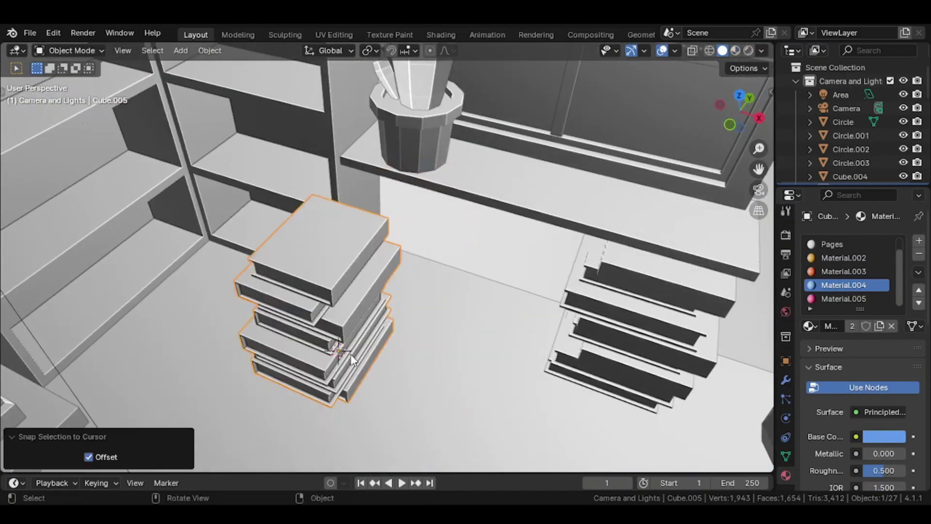
- Reposition the duplicated stack across the floor, adjusting it along X and by about 0.041 m along Y
key(g)
key(shift+z)
click(432, 306)
middle_drag(432, 313, 473, 339)
key(g)
key(x)
click(472, 274)
key(g)
key(y)
click(427, 305)
- Add a plane on the floor, scale it down to fit between the book stacks and shift it along Y
key(shift+a)
mouse_move(436, 236)
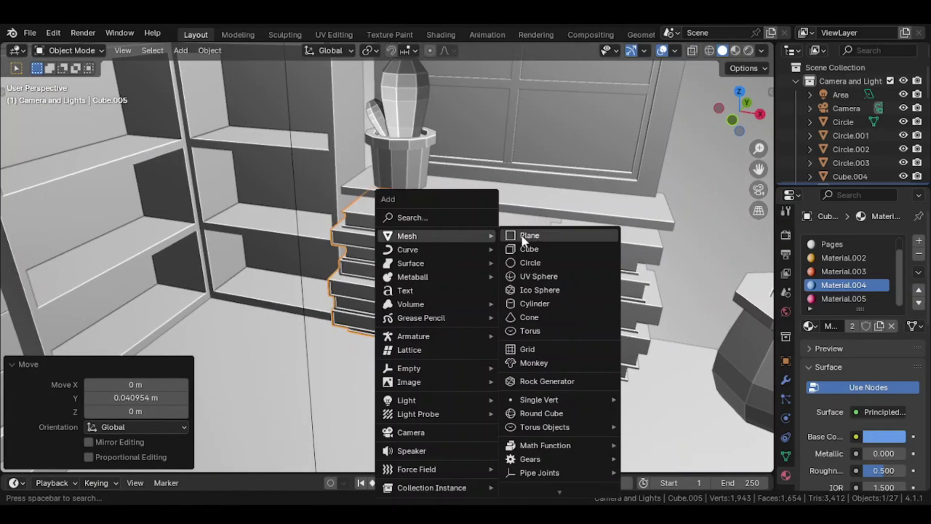
click(527, 236)
key(s)
click(528, 353)
middle_drag(529, 353, 485, 345)
scroll(463, 337, up, 2)
key(g)
key(y)
click(451, 321)
- Extrude the plane upward about 0.198 m into a box and shrink it slightly in X and Y
key(Tab)
key(e)
click(484, 267)
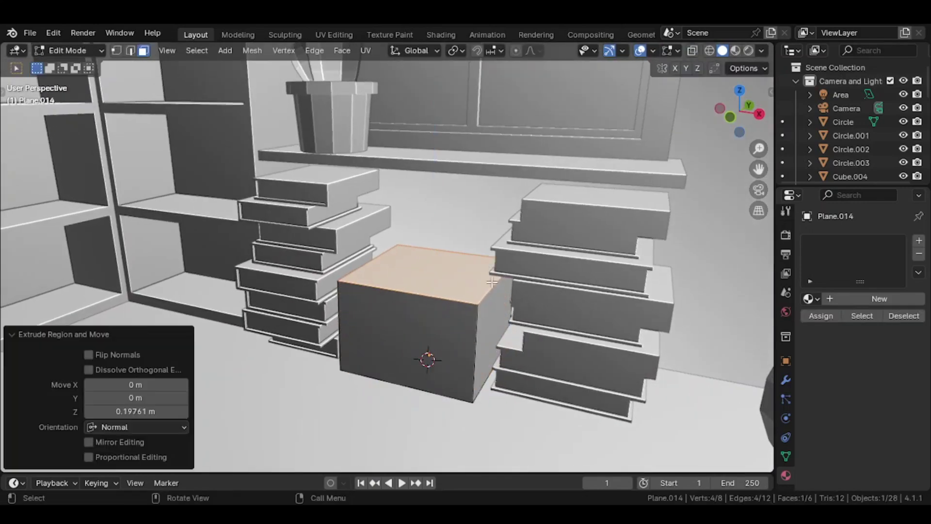
key(a)
key(s)
key(shift+z)
click(523, 334)
- Add a horizontal loop cut near the box's base and bevel it into a narrow band
key(ctrl+r)
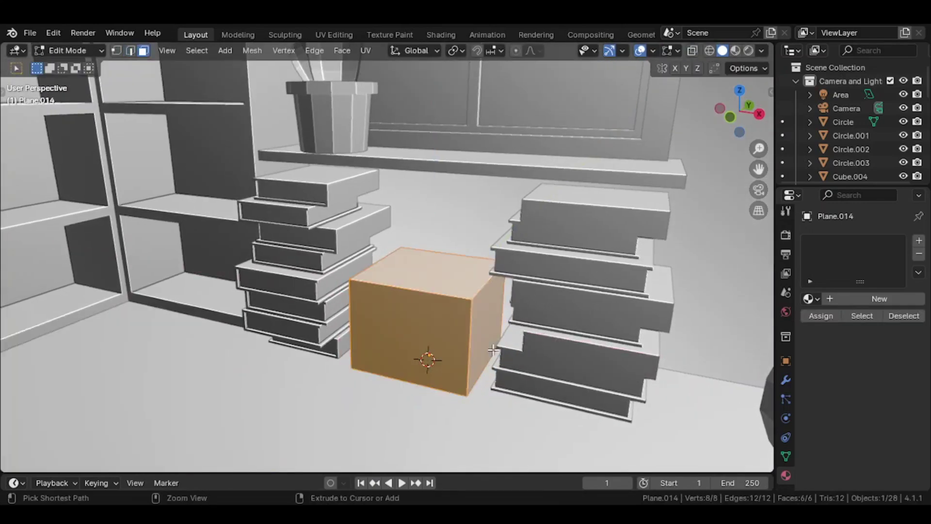
click(466, 371)
click(470, 376)
ctrl+middle_drag(470, 376, 519, 351)
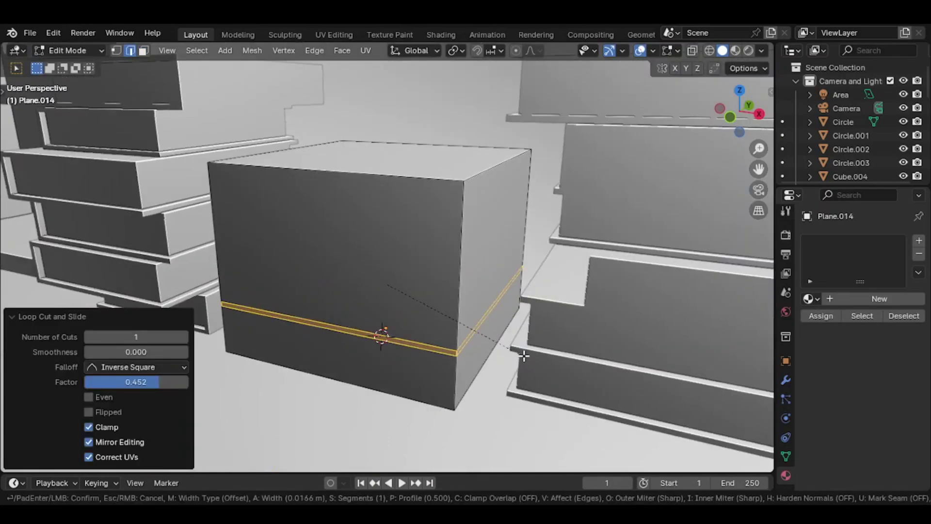
click(512, 352)
- Scale the band's middle edge loop inward in X and Y to form a groove around the box
alt+click(438, 349)
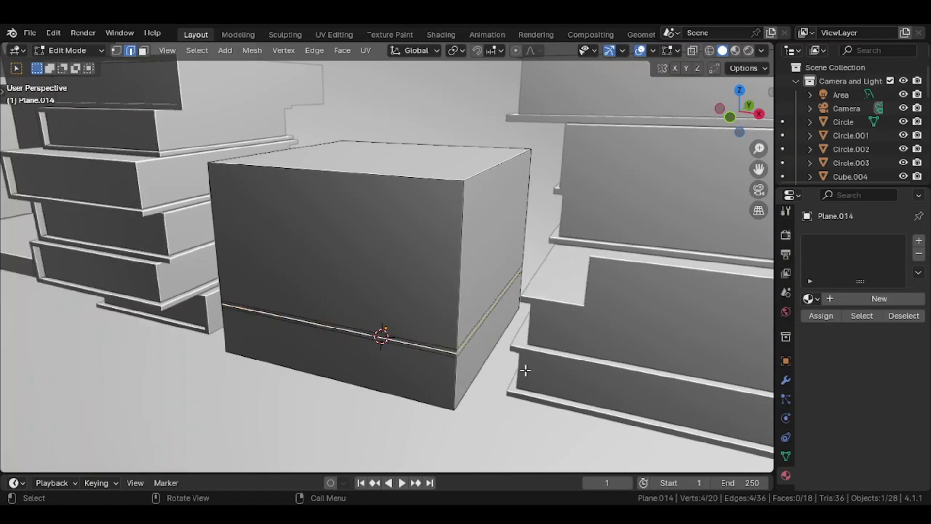
key(s)
key(shift+z)
click(517, 368)
key(s)
right_click(550, 382)
key(Tab)
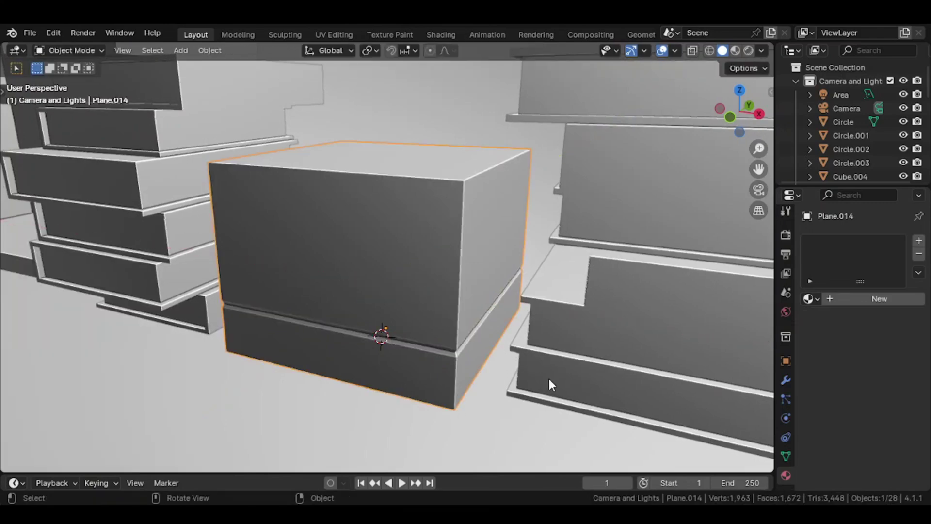
- Inset the box's front face above the groove by about 0.23 m
middle_drag(548, 376, 426, 307)
key(Tab)
middle_drag(362, 279, 397, 264)
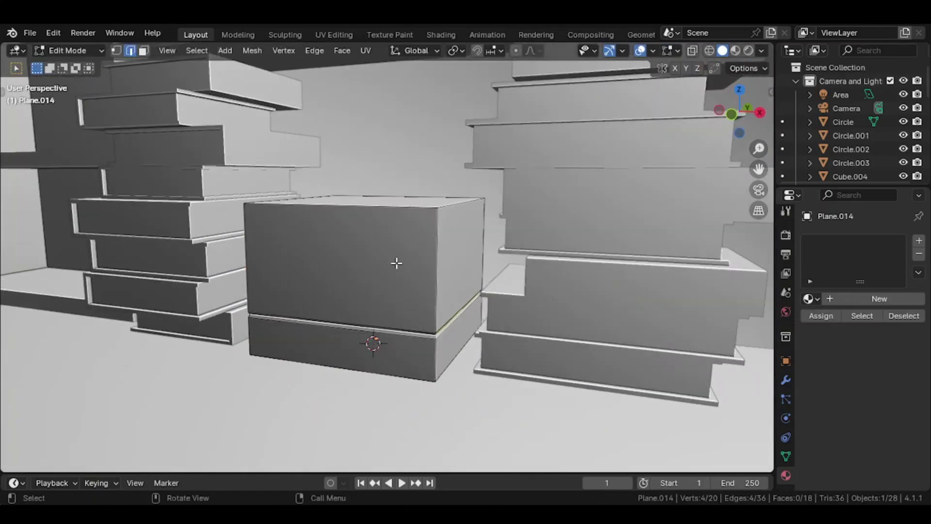
key(3)
click(397, 264)
key(i)
click(454, 307)
- Shrink the inset face in front view and move it up along Z toward the box's top edge
key(KP_1)
key(s)
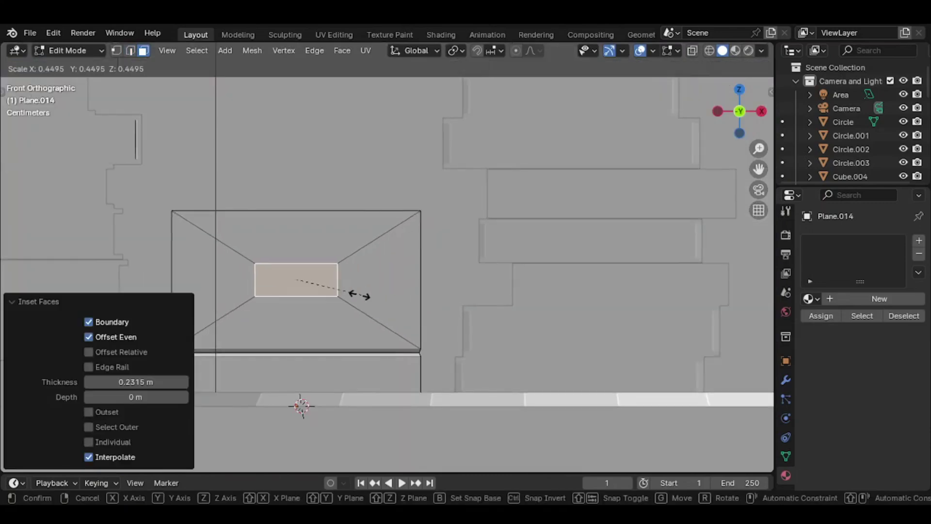
click(339, 277)
key(g)
key(z)
click(338, 271)
- Extrude the small front face about 0.005 m inward to make a shallow handle recess
middle_drag(345, 272, 293, 301)
key(e)
shift+click(366, 270)
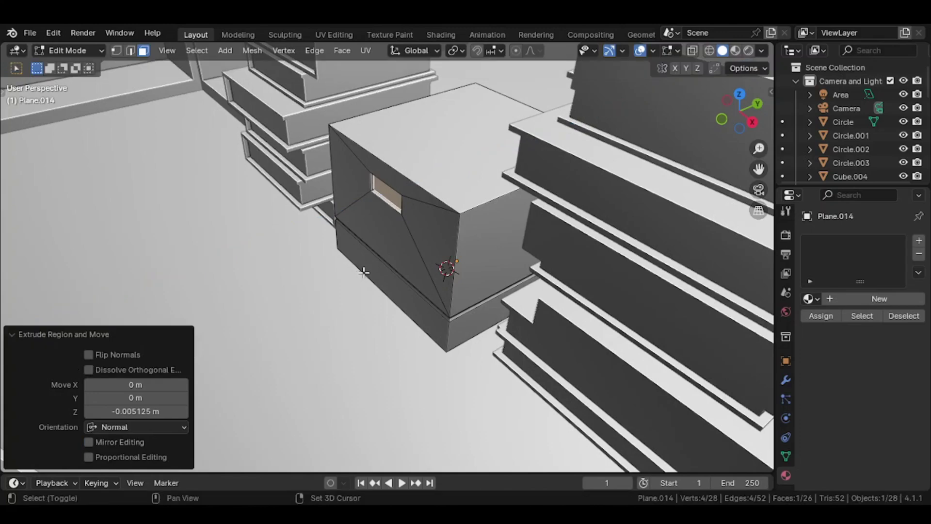
middle_drag(365, 270, 408, 237)
scroll(403, 240, down, 2)
- Give the box a new material in material preview, sampling its base color from the orange book topping the duplicated stack
key(Tab)
key(z)
click(398, 319)
scroll(543, 342, down, 2)
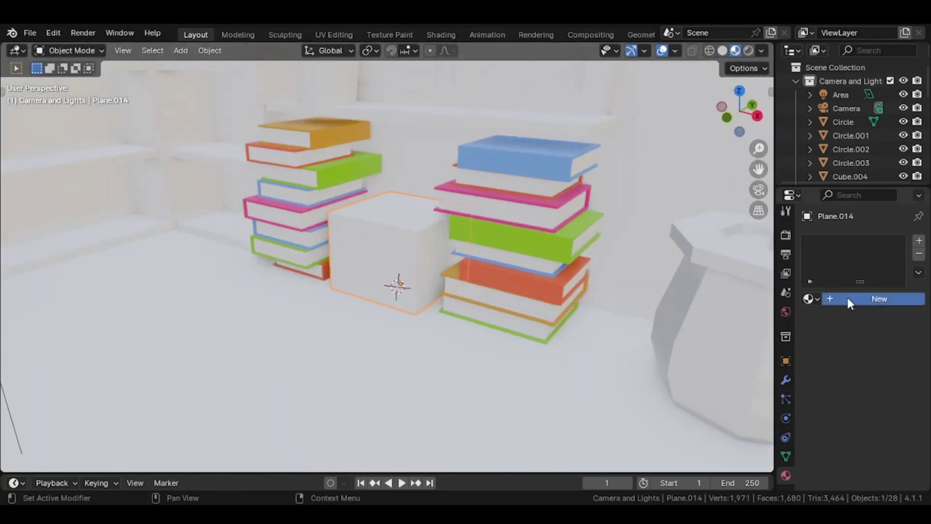
click(879, 298)
click(872, 408)
click(892, 352)
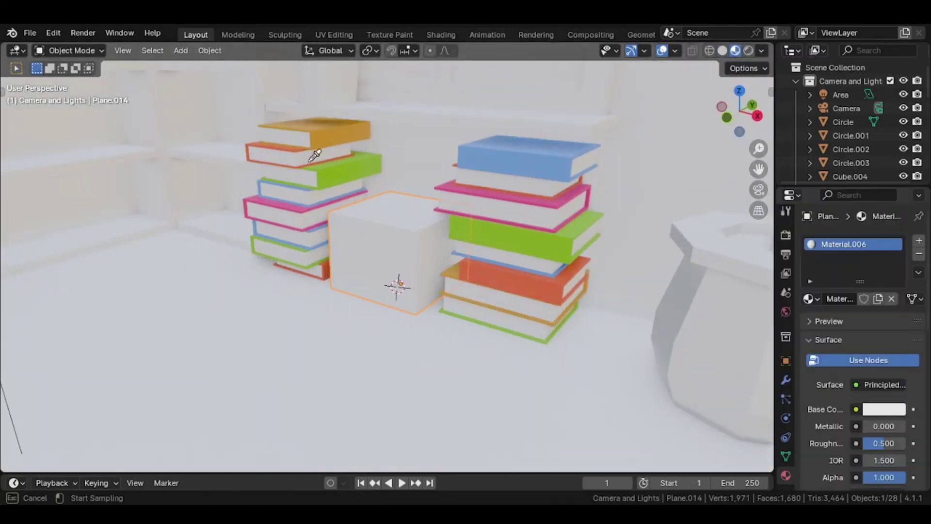
click(322, 133)
- Select the box's top in see-through front view and grow the selection twice to cover everything above the groove
key(KP_1)
key(Tab)
middle_drag(409, 274, 370, 301)
key(alt+z)
scroll(369, 300, up, 1)
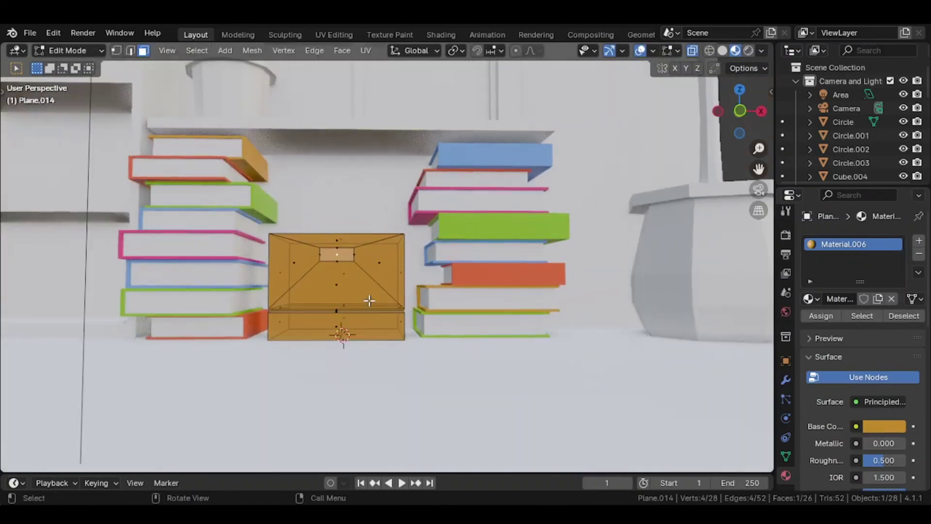
key(KP_1)
scroll(212, 247, up, 1)
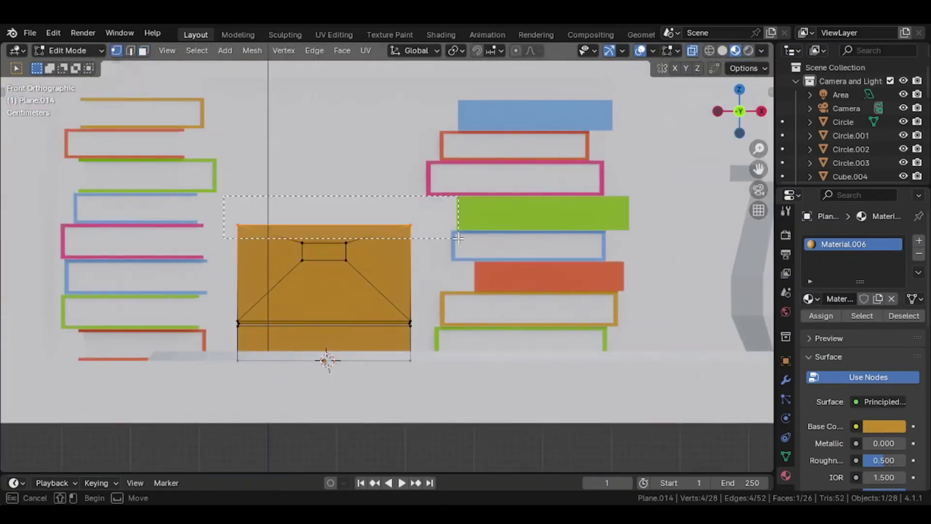
key(ctrl+KP_Add)
key(ctrl+KP_Add)
middle_drag(458, 238, 514, 215)
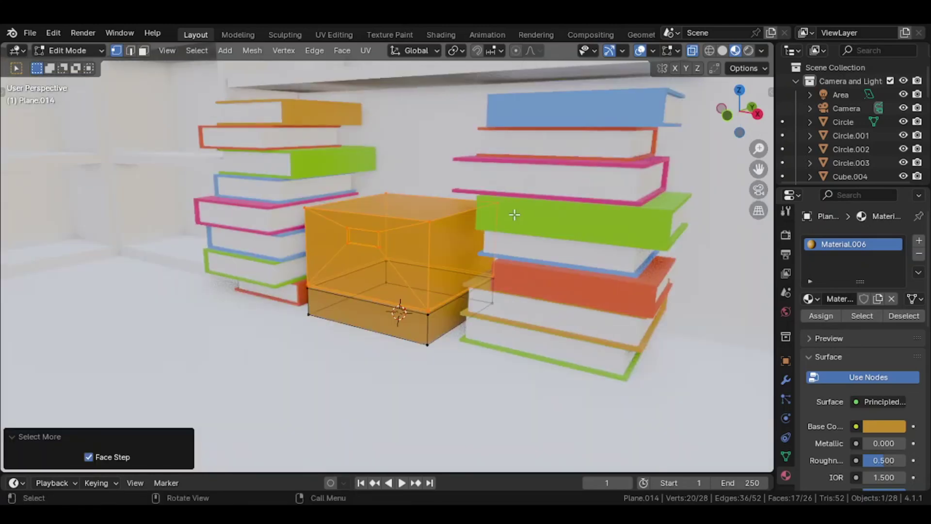
- Assign a second new material to the box's upper section, sampling its base color from the orange lower section
click(919, 242)
click(848, 323)
click(821, 342)
key(Tab)
click(885, 438)
click(894, 375)
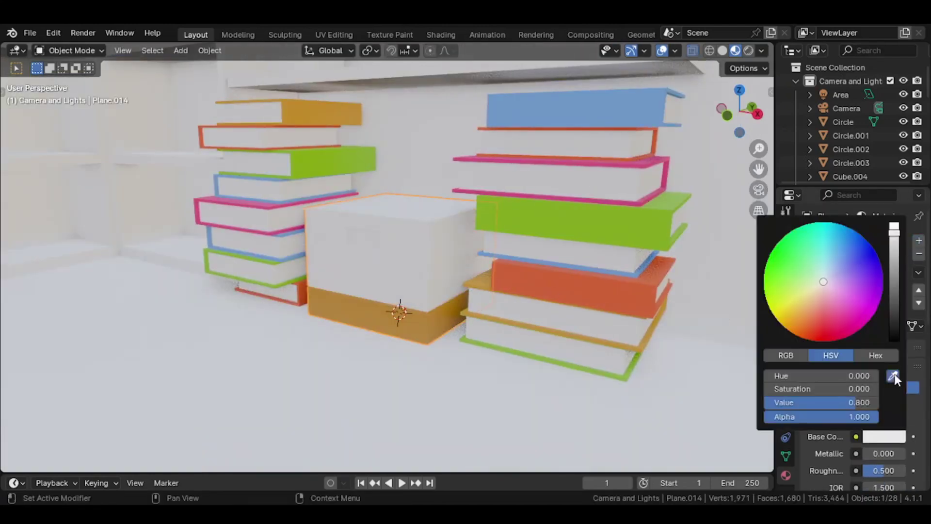
click(448, 314)
- Brighten the upper section's orange base color and set the roughness of both box materials to 0.8
middle_drag(448, 314, 411, 281)
click(885, 437)
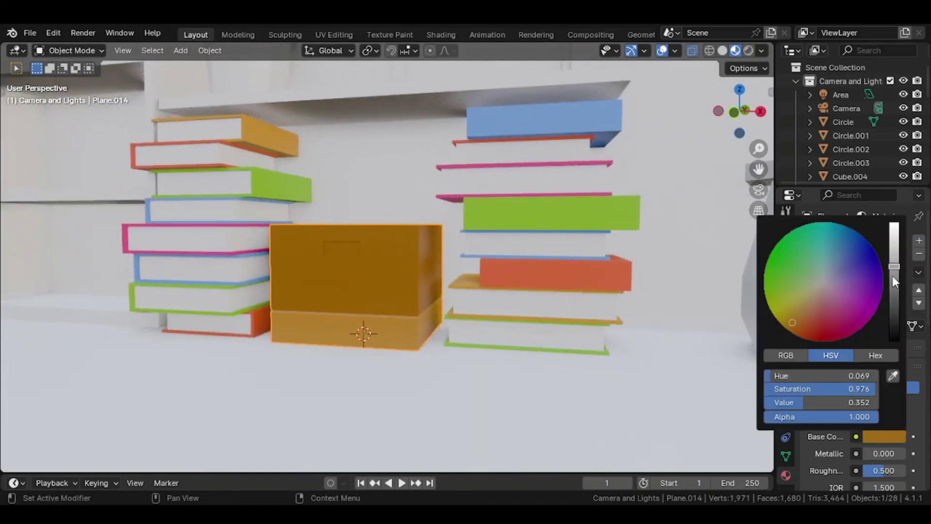
drag(894, 281, 894, 240)
middle_drag(562, 369, 524, 407)
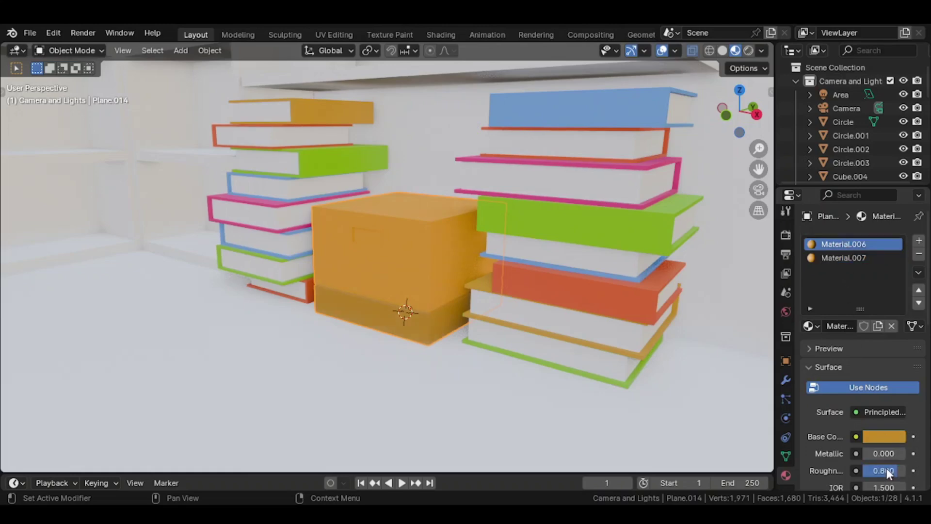
- Assign a third new material with a near-black base color to the recessed face on the box's front
key(Tab)
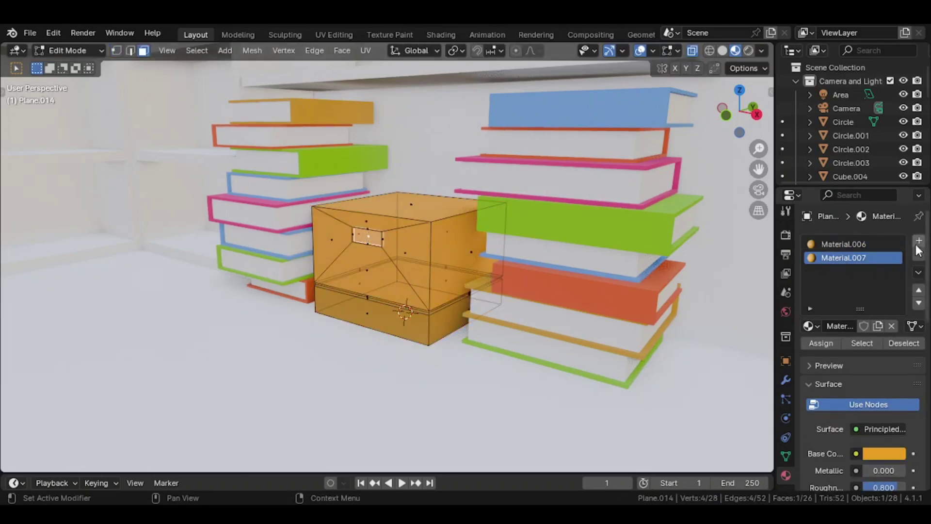
click(918, 241)
click(844, 326)
click(884, 454)
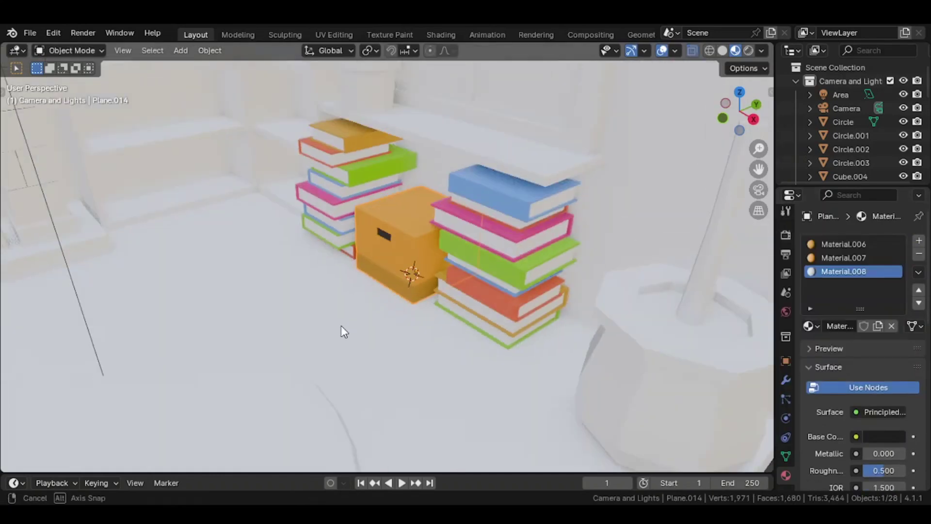
middle_drag(341, 325, 254, 162)
click(254, 162)
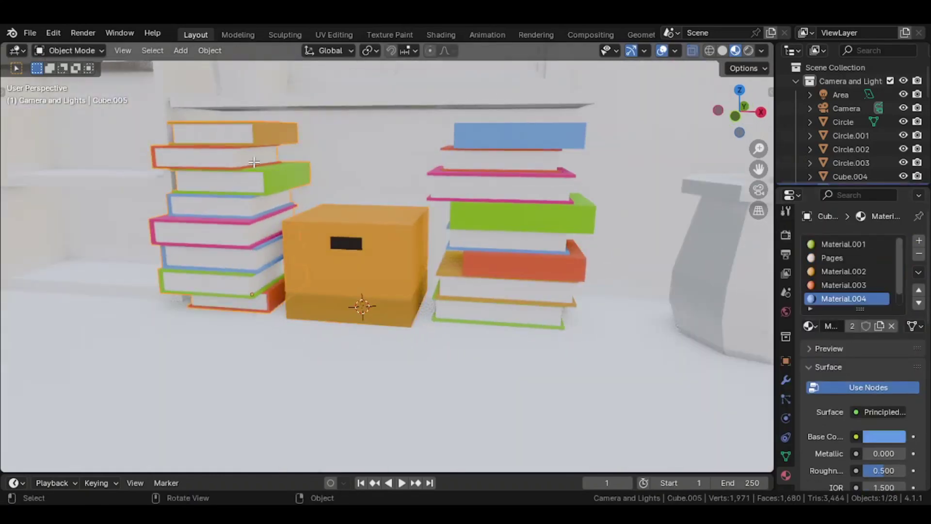
key(Tab)
scroll(206, 369, up, 3)
key(ctrl+l)
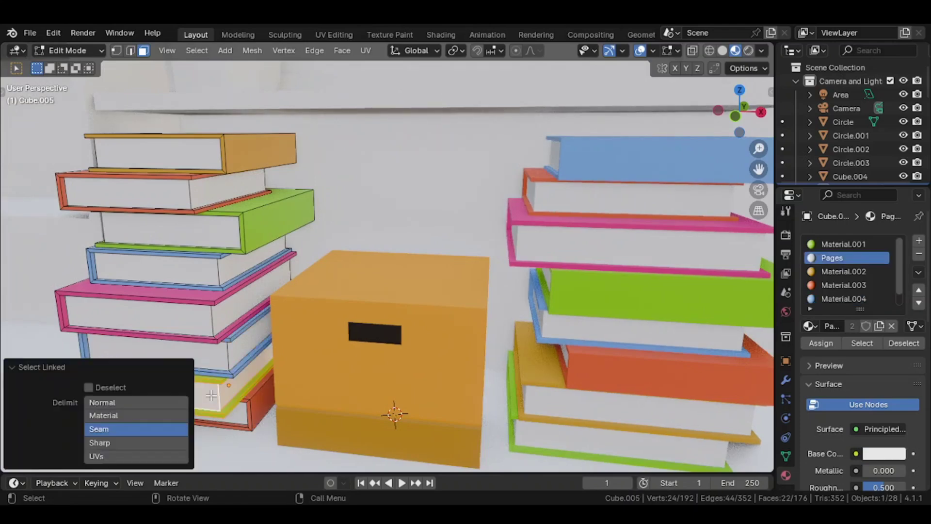
click(230, 351)
key(Tab)
- Duplicate the red book second from the top of the right-hand stack about 0.27 m along negative X and lower it onto the storage box
click(536, 200)
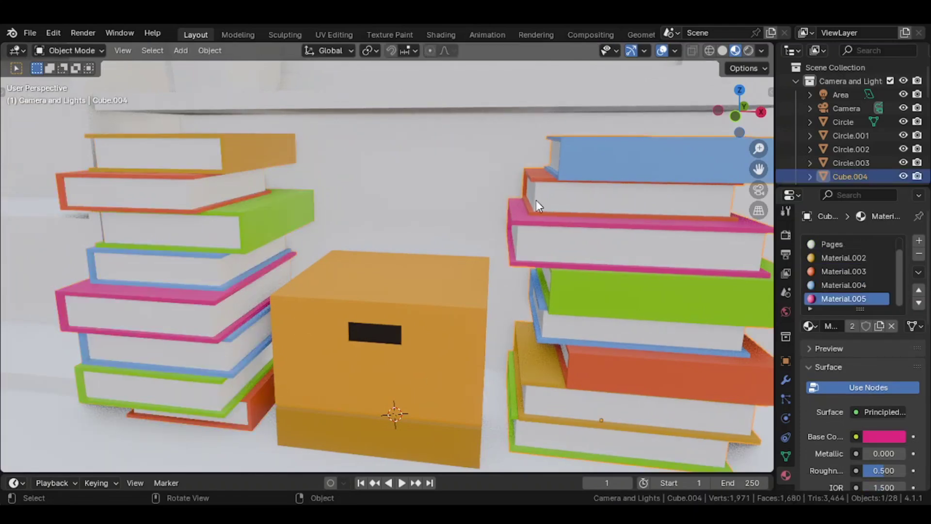
key(Tab)
click(529, 201)
key(l)
key(shift+d)
key(x)
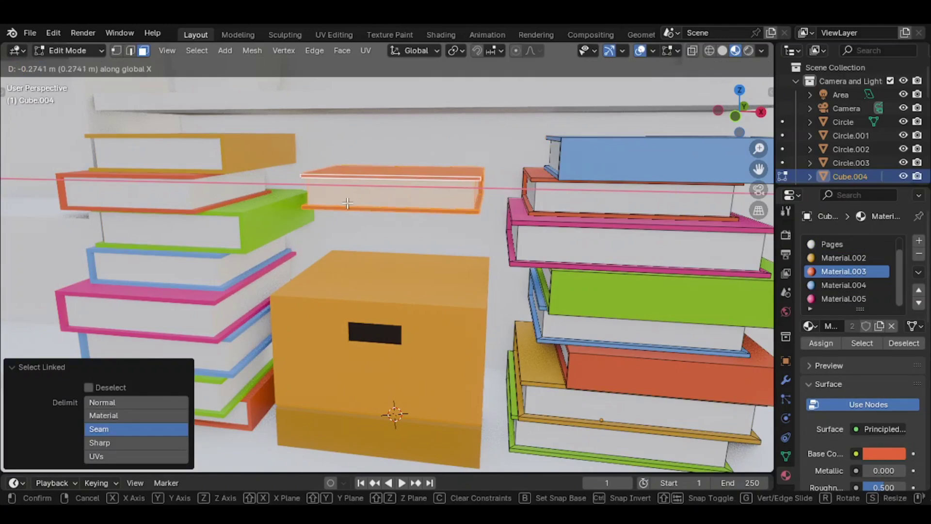
click(347, 203)
key(KP_1)
key(g)
key(z)
click(410, 327)
- Rotate the red book copy 90° about Z and shift it horizontally to sit over the box's lid
middle_drag(449, 286, 426, 333)
key(r)
key(z)
key(9)
key(0)
key(Return)
key(g)
key(shift+z)
click(415, 368)
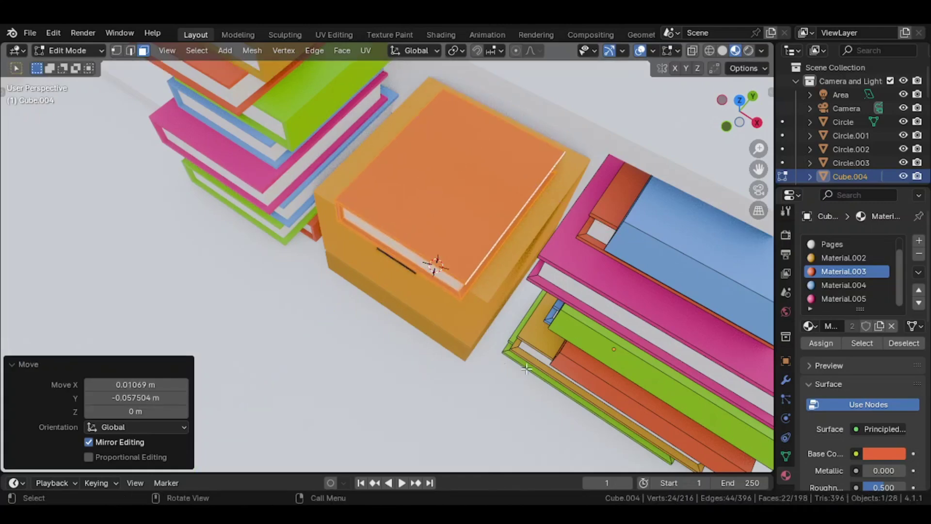
- Turn the red book copy slightly about Z so it lies at a casual angle on the box
key(r)
key(shift+z)
click(480, 430)
middle_drag(490, 412, 536, 310)
key(Tab)
- Duplicate the right-hand stack's pink book about 0.28 m along negative X and seat the copy on the red book above the box
key(Tab)
click(539, 229)
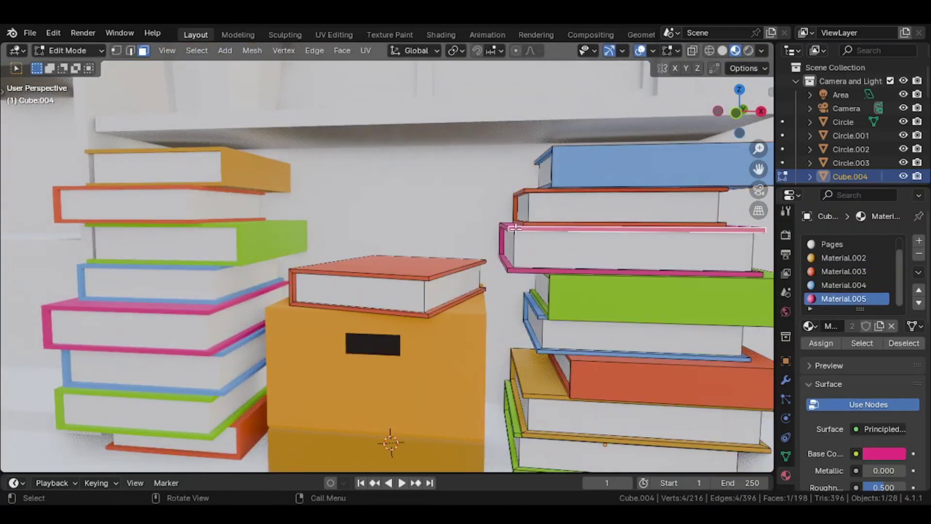
key(l)
middle_drag(539, 242, 555, 302)
key(shift+d)
key(shift+z)
click(324, 276)
key(KP_1)
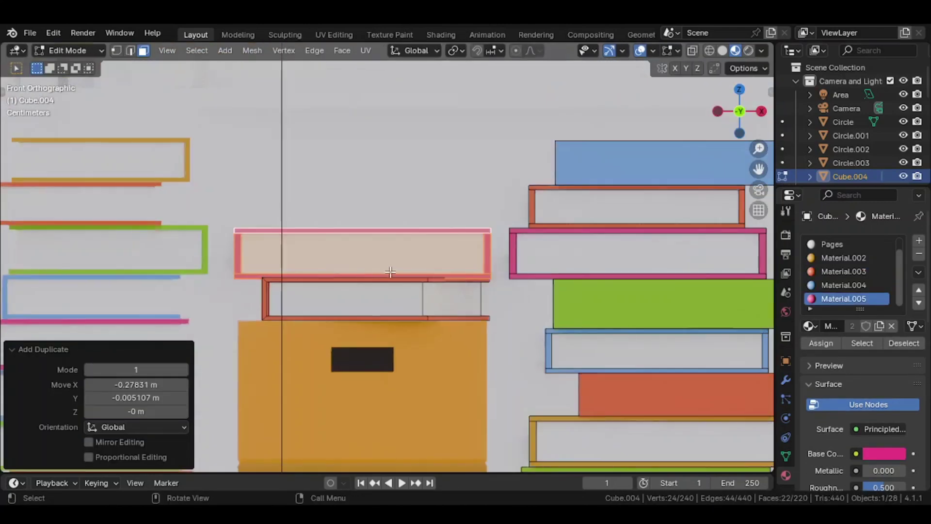
scroll(421, 281, up, 3)
key(g)
key(z)
click(421, 280)
- Rotate the pink book copy by -90° about Z
middle_drag(421, 279, 257, 257)
key(r)
key(shift+z)
text(-90)
key(Return)
- Select only the cover of the pink book copy, excluding its page faces, and assign the blue Material.004
click(471, 233)
key(l)
shift+click(424, 244)
shift+click(266, 256)
key(alt+z)
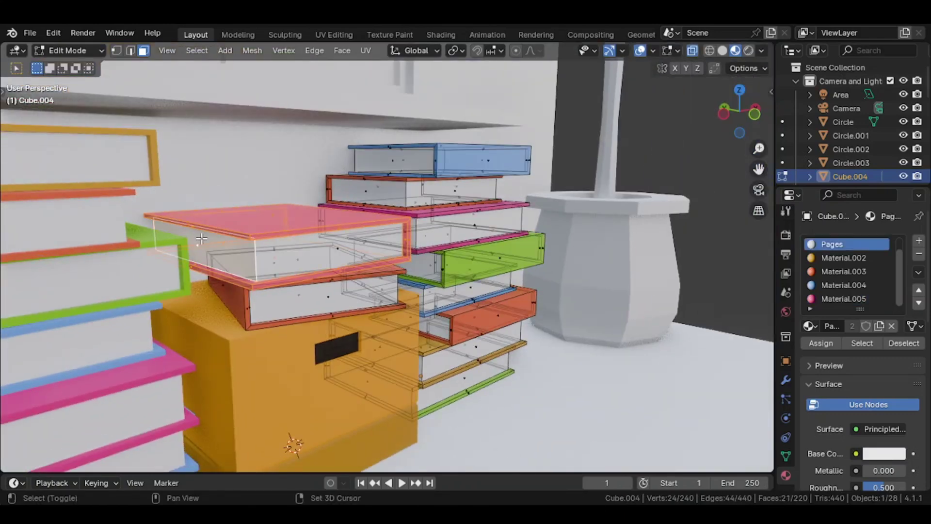
shift+click(201, 239)
middle_drag(201, 239, 183, 228)
shift+click(272, 244)
key(alt+z)
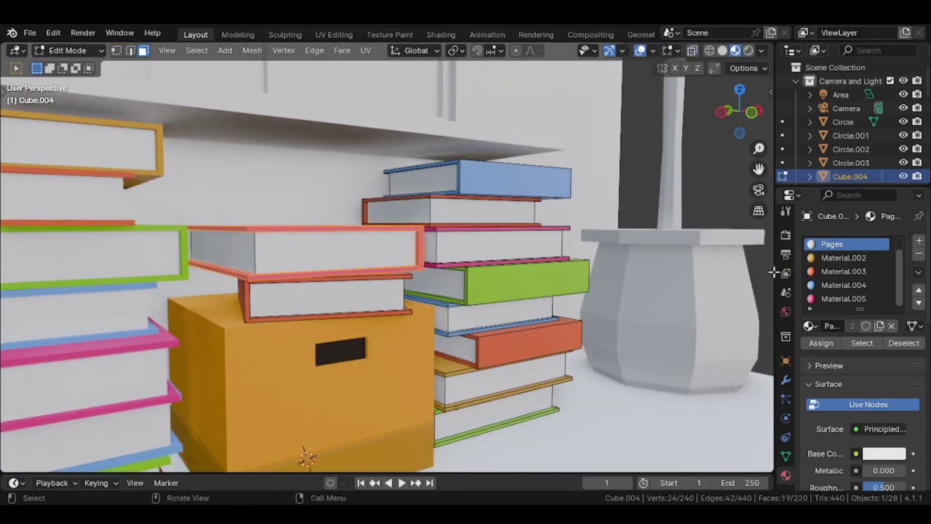
key(Tab)
- Switch the viewport to solid shading for modelling in the whole room
mouse_move(412, 264)
middle_down()
mouse_move(374, 310)
mouse_move(373, 267)
mouse_move(338, 302)
mouse_move(328, 284)
middle_up()
scroll(374, 310, down, 3)
scroll(327, 284, down, 4)
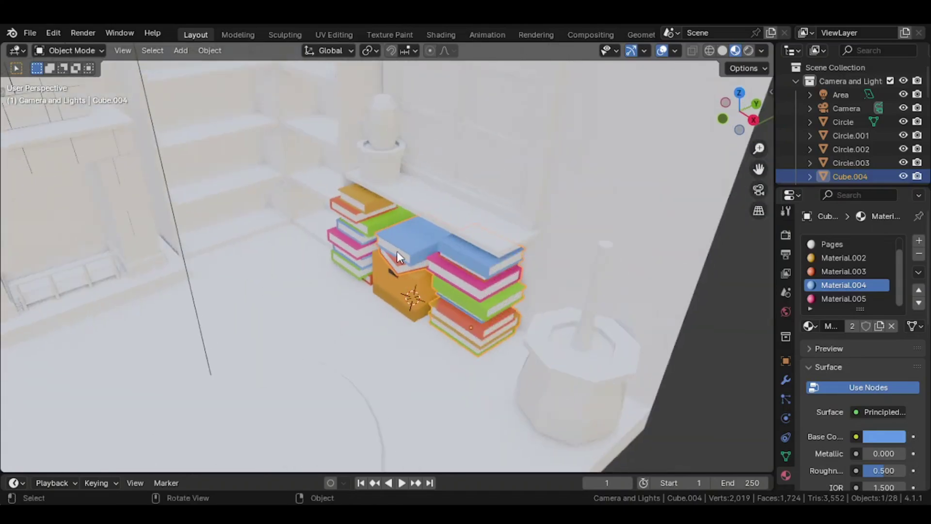
scroll(397, 251, up, 2)
shift+middle_drag(397, 251, 380, 304)
scroll(380, 304, down, 4)
key(z)
click(466, 304)
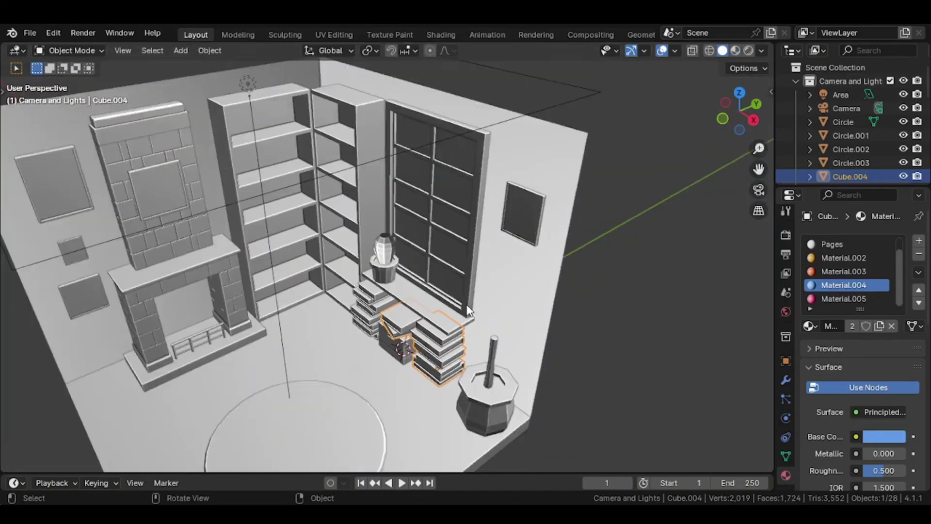
- Place the 3D cursor on the bottom shelf of the bookcase beside the fireplace, add a plane there and scale it down
mouse_move(467, 304)
middle_down()
mouse_move(413, 304)
mouse_move(369, 284)
mouse_move(374, 332)
mouse_move(361, 339)
middle_up()
scroll(370, 286, up, 5)
shift+right_click(332, 370)
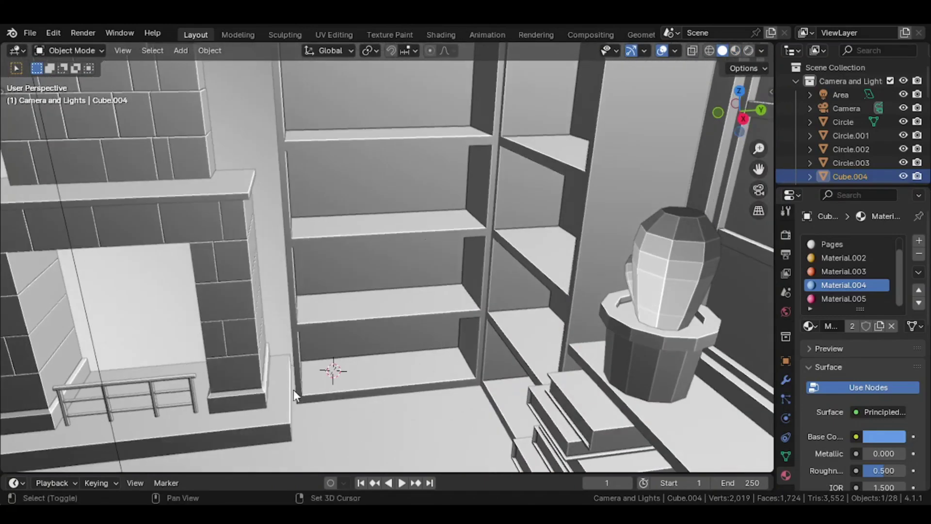
key(shift+a)
mouse_move(278, 236)
click(349, 236)
key(s)
click(411, 338)
- Isolate the small plane and the bookcase in local view, leaving the plane selected
shift+click(403, 376)
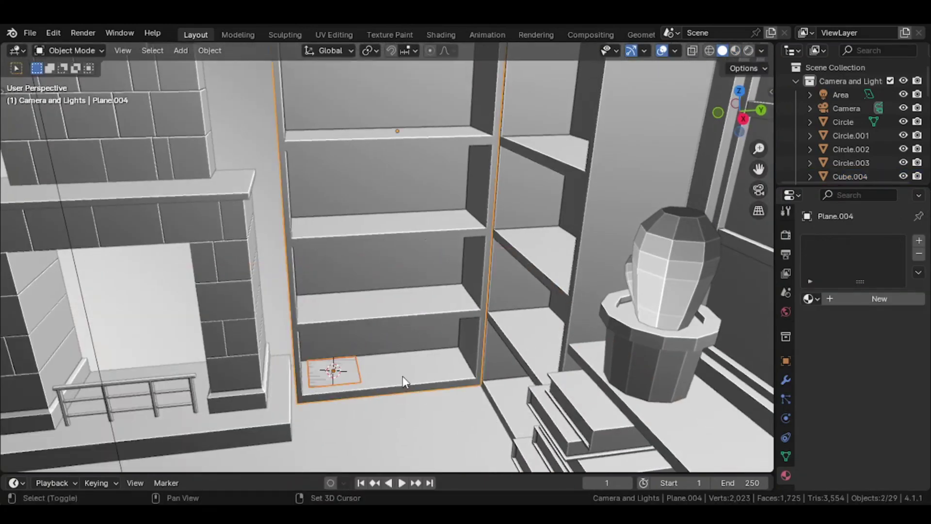
key(KP_Divide)
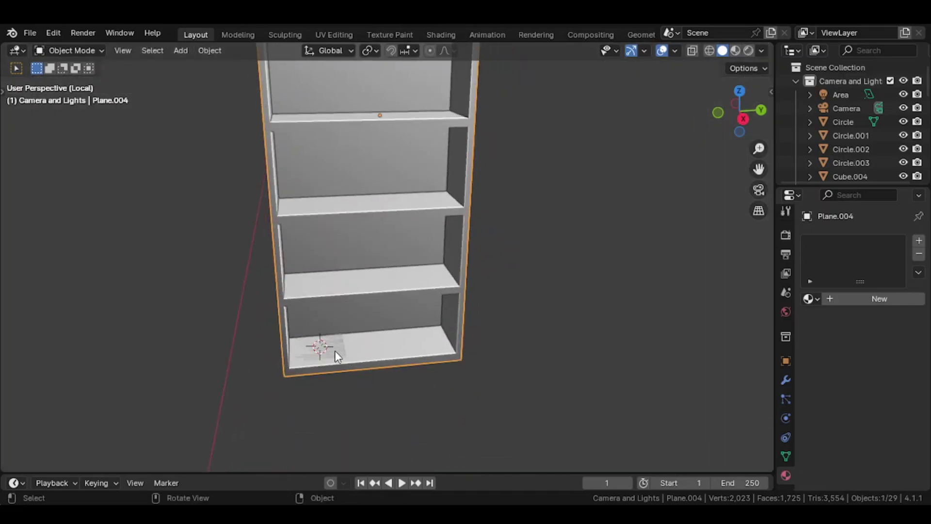
click(336, 353)
- Narrow the plane along Y in two passes to form a thin strip on the bottom shelf
key(KP_3)
key(s)
key(x)
key(y)
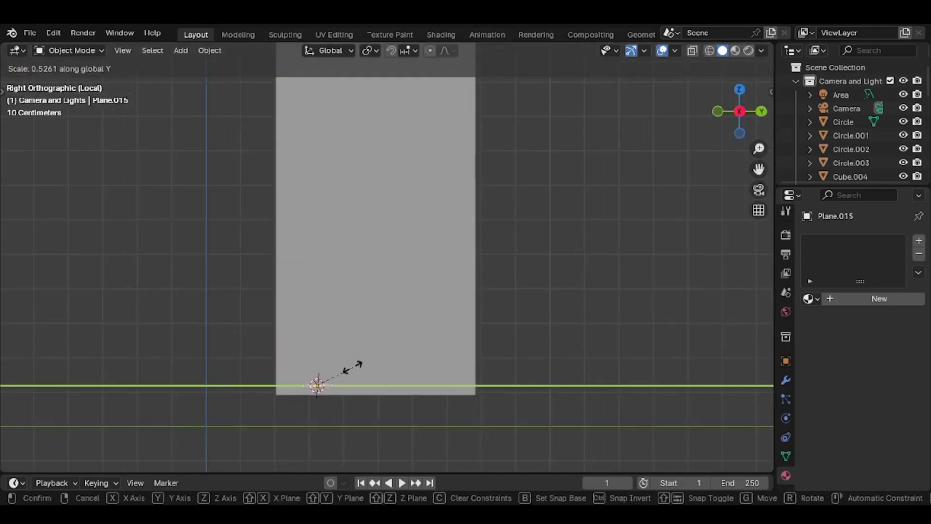
click(340, 374)
middle_drag(340, 374, 365, 406)
scroll(367, 403, up, 3)
key(s)
key(y)
click(357, 379)
- Shift the strip to the shelf's opposite end, about 0.38 m along Y, and widen it along Y to a nearly square face
key(g)
key(shift+z)
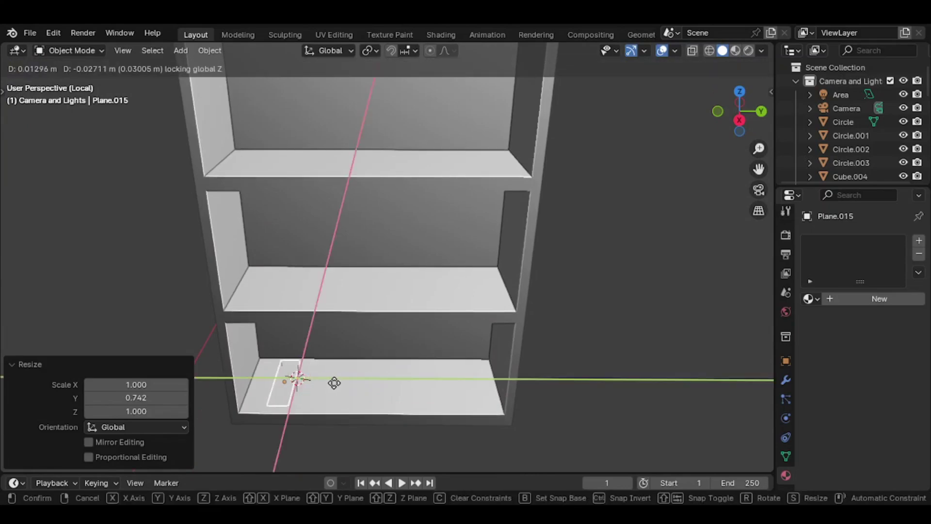
click(326, 387)
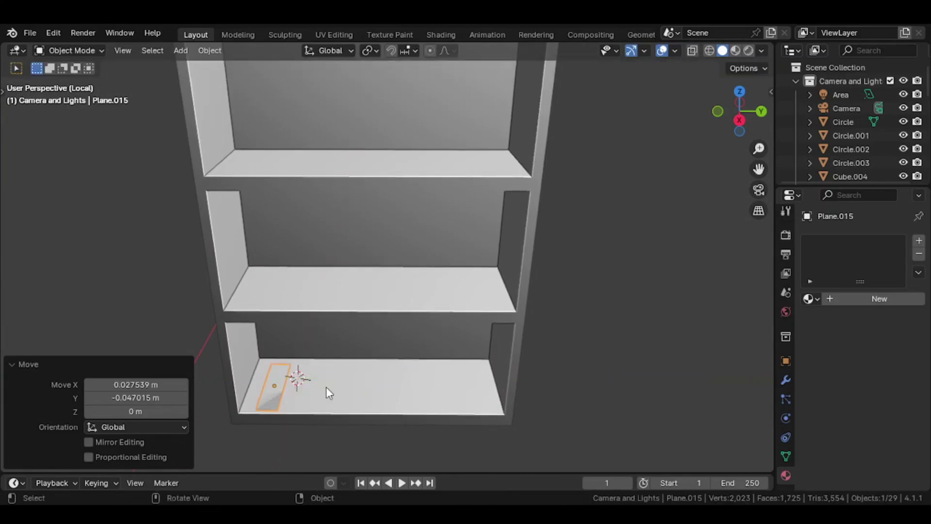
key(g)
key(y)
click(487, 391)
key(s)
key(x)
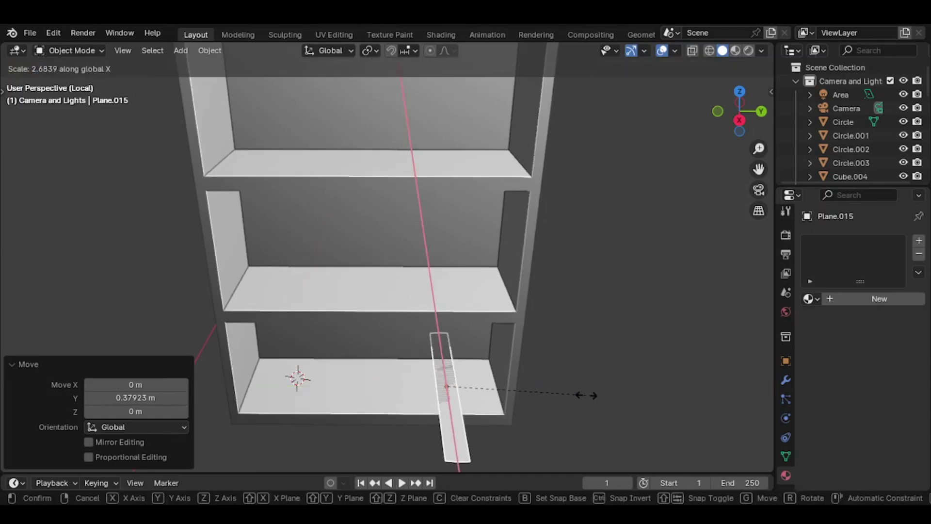
click(601, 393)
- Duplicate the nearly square face about 0.33 m along negative Y on the bottom shelf
key(Tab)
key(g)
key(x)
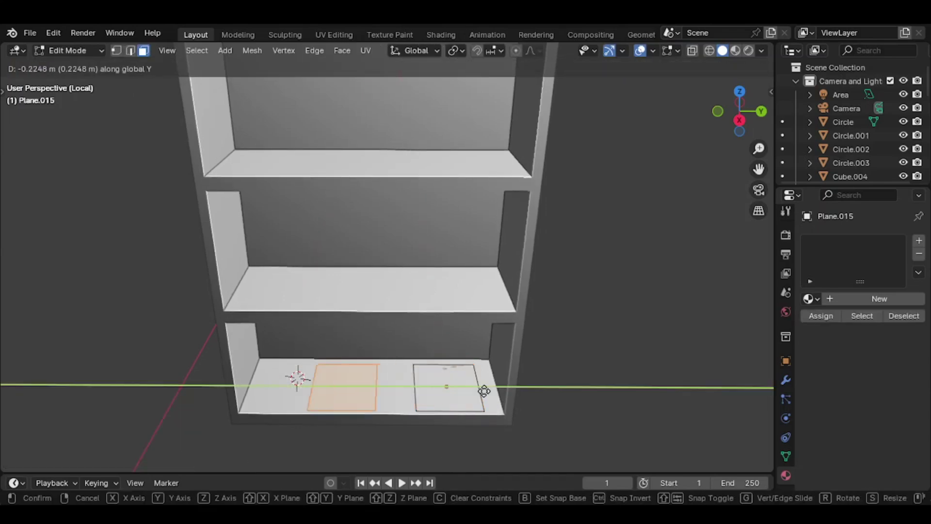
click(438, 390)
- Resize the duplicated face along Y so it is slightly wider than the original one
key(s)
key(y)
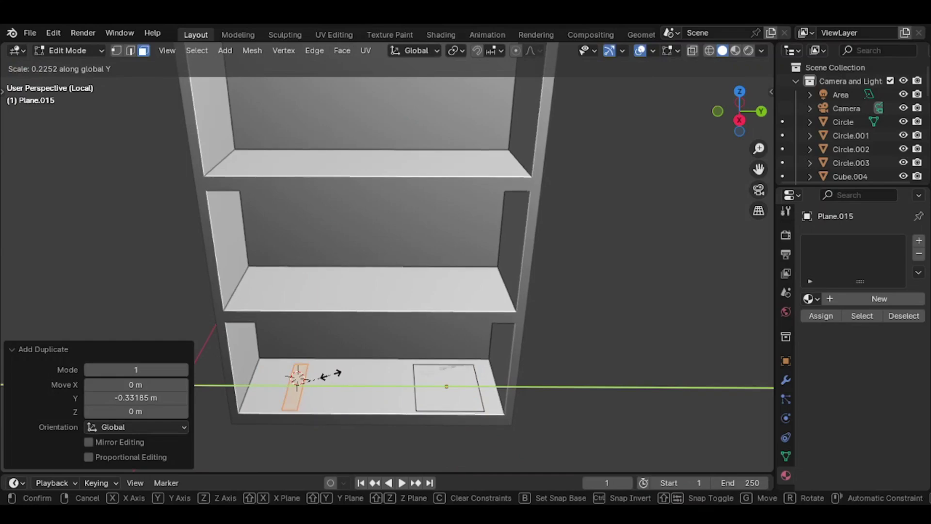
click(330, 373)
key(s)
key(x)
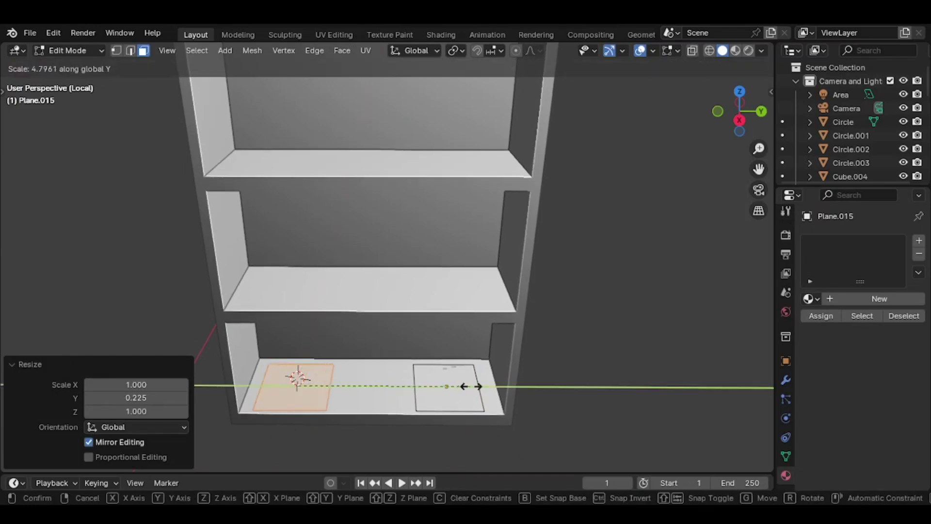
click(496, 386)
- Extrude the wider face upward about 0.03 m into a flat slab
shift+middle_drag(368, 388, 413, 386)
key(e)
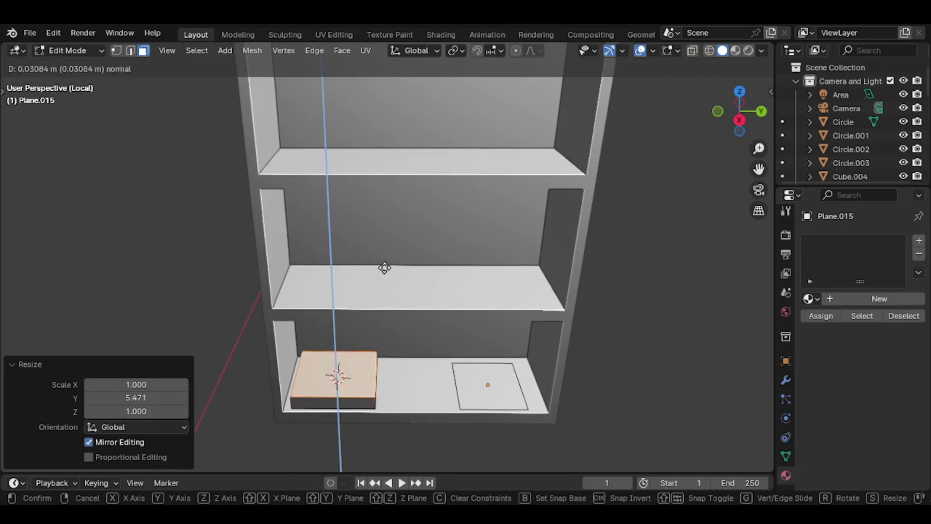
click(384, 268)
- Duplicate the whole slab upward onto the first one, offset it sideways along Y and fine-tune its height to rest on it
middle_drag(384, 268, 408, 359)
key(l)
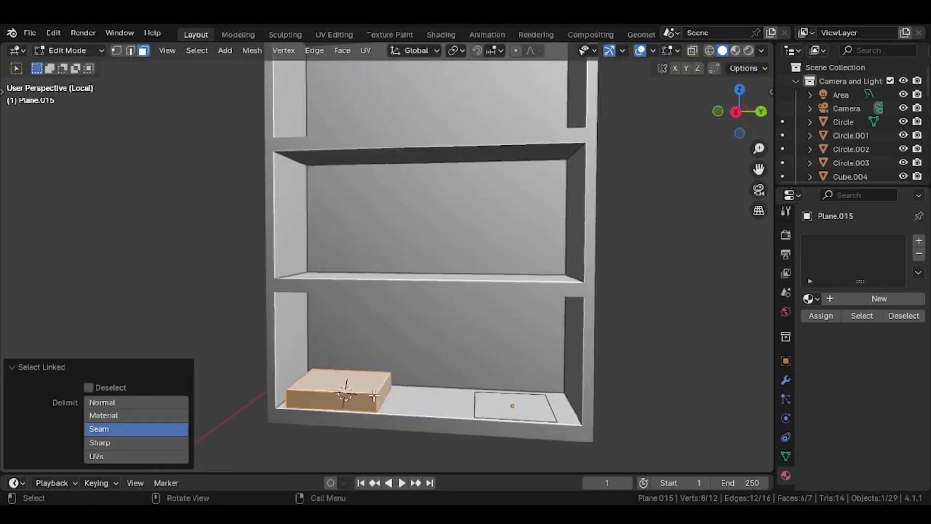
key(KP_3)
key(shift+d)
key(z)
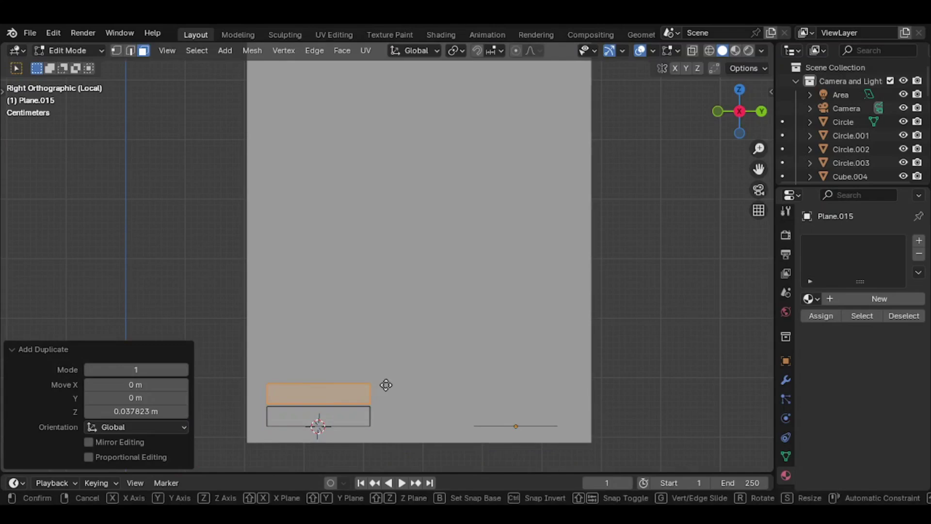
key(x)
click(410, 386)
middle_drag(411, 386, 432, 414)
scroll(418, 417, up, 2)
key(g)
key(z)
click(434, 382)
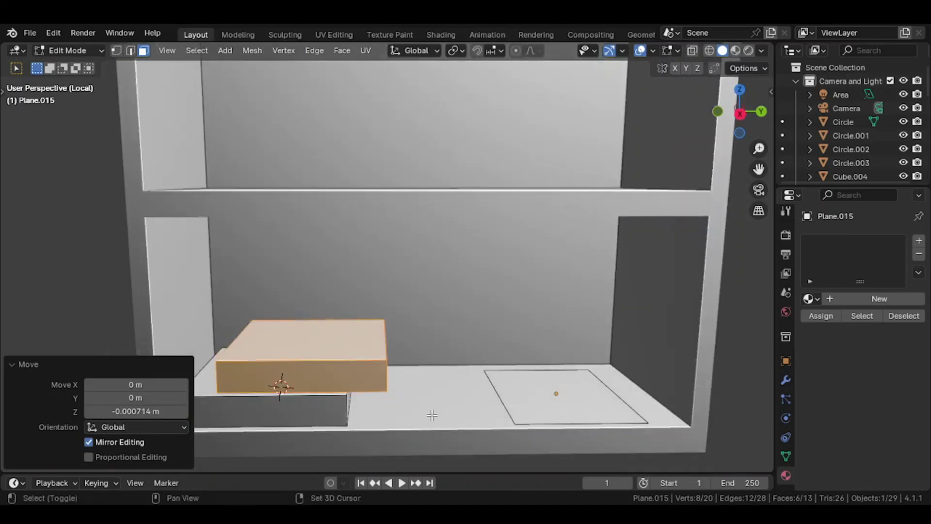
- Duplicate the second slab upward as a third layer, offset it along negative Y and adjust its resting position
key(shift+d)
key(z)
click(426, 383)
key(g)
key(y)
click(399, 380)
middle_drag(399, 380, 407, 406)
key(g)
click(404, 459)
- Extrude the flat face at the shelf's other end upward about 0.021 m
click(530, 388)
key(e)
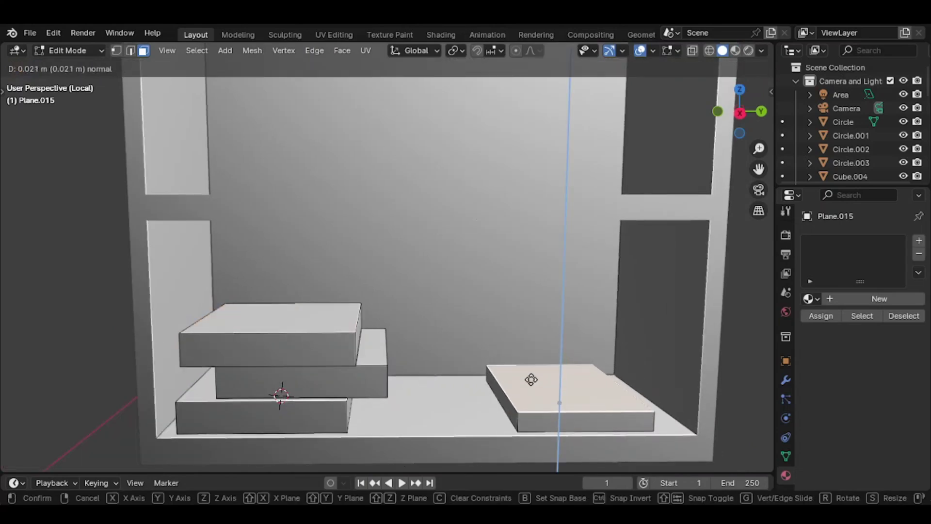
click(531, 380)
- Duplicate the thin block in see-through side view and stack the copy directly on top of it along Z
key(KP_3)
scroll(545, 385, down, 2)
shift+middle_drag(561, 389, 456, 357)
key(alt+z)
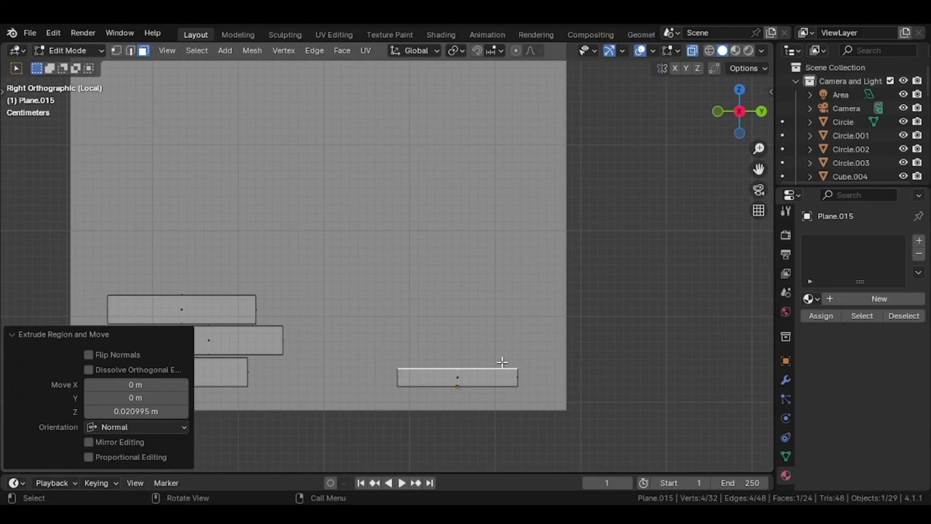
key(l)
key(g)
key(z)
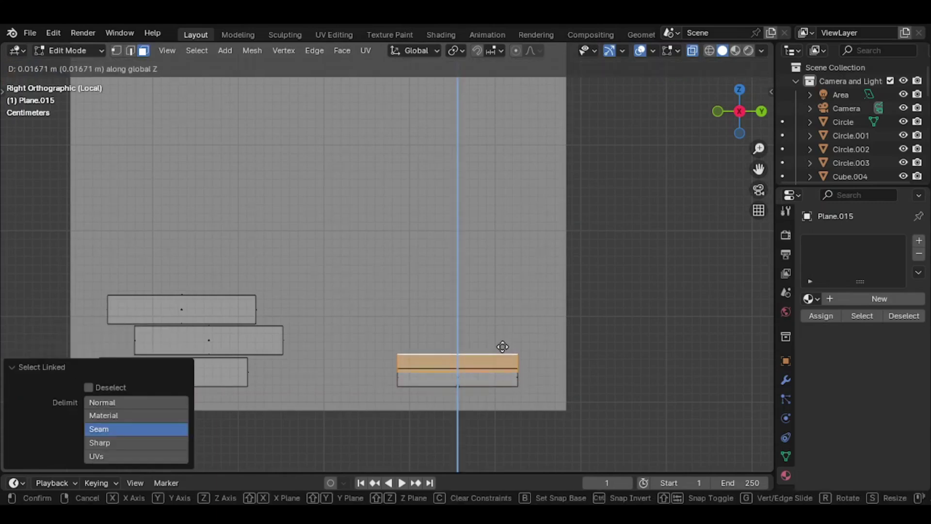
click(502, 342)
- Raise the upper block's top face about 0.064 m along Z to make it a tall box
drag(376, 328, 562, 354)
key(g)
key(z)
click(538, 299)
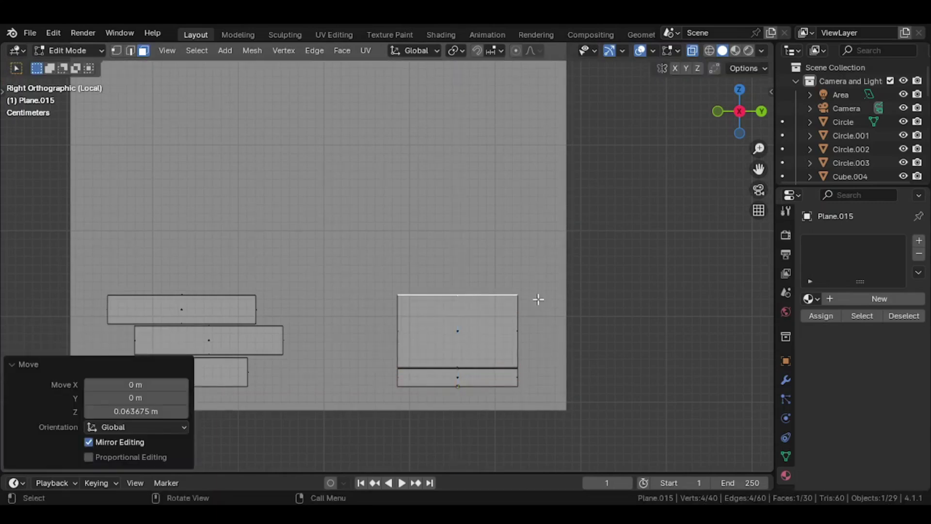
middle_drag(499, 221, 460, 326)
key(l)
key(g)
key(x)
right_click(477, 249)
key(Tab)
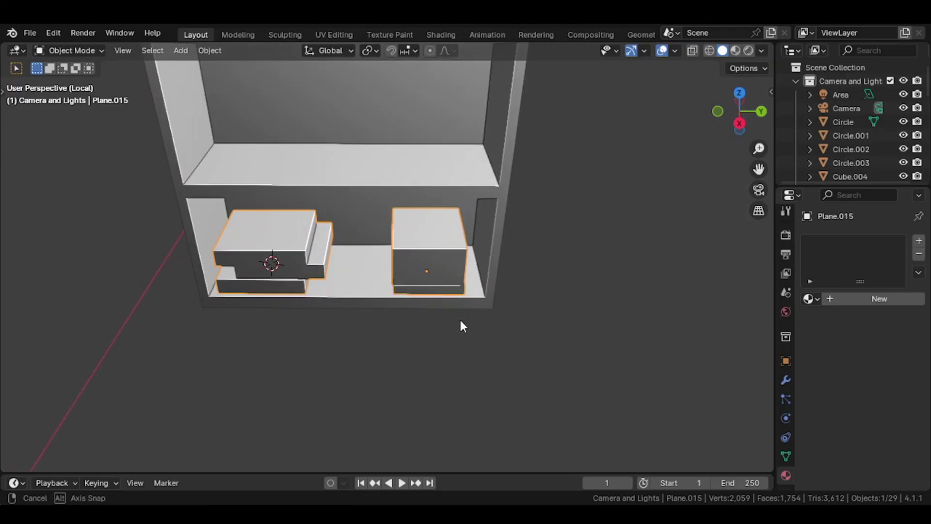
- Shift the whole slab stack on the bottom shelf along X in see-through display, then bring back the full room
key(Tab)
key(alt+z)
drag(178, 185, 349, 317)
key(g)
key(x)
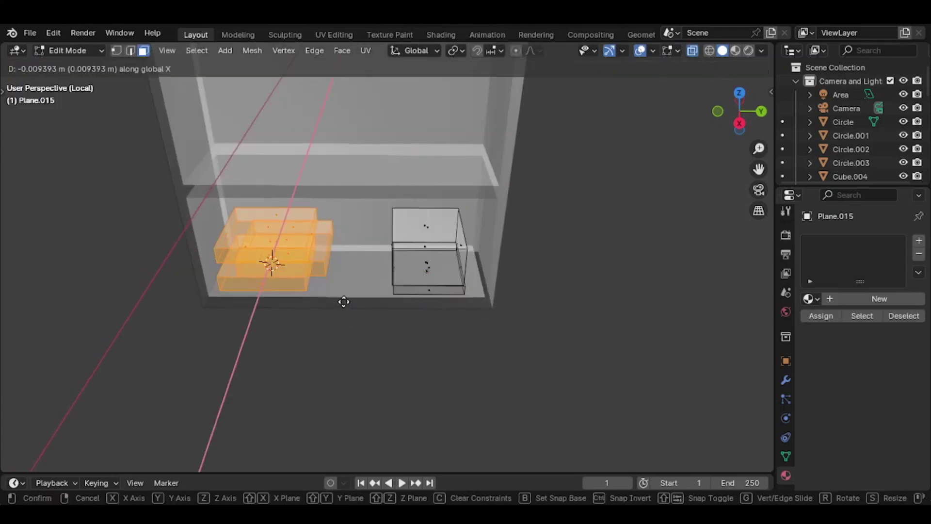
click(377, 299)
key(alt+z)
key(Tab)
scroll(376, 297, down, 3)
middle_drag(377, 296, 377, 290)
key(KP_Divide)
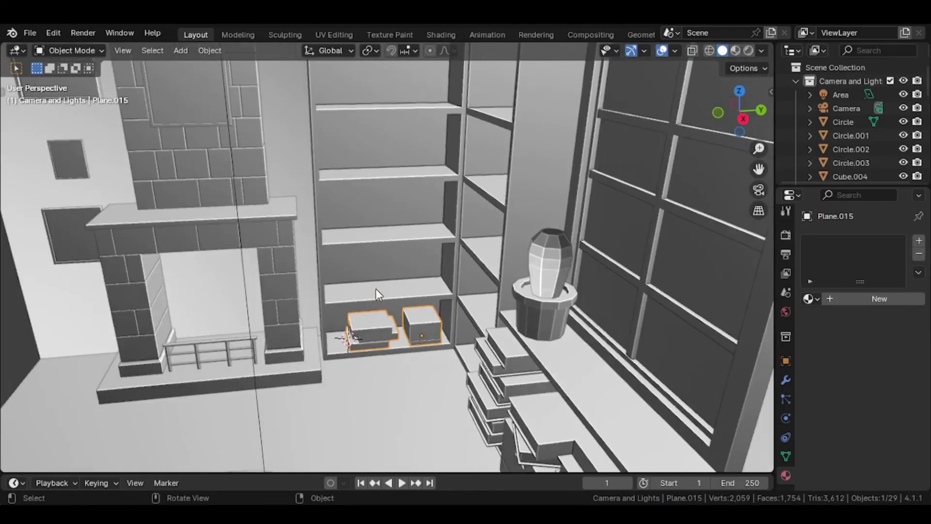
- Move the slab stack sideways along the bottom shelf toward the box in see-through side view
click(347, 301)
key(Tab)
key(KP_3)
key(alt+z)
drag(334, 78, 378, 449)
key(g)
click(436, 343)
key(alt+z)
key(Tab)
middle_drag(441, 337, 373, 333)
scroll(382, 349, up, 3)
scroll(412, 342, up, 3)
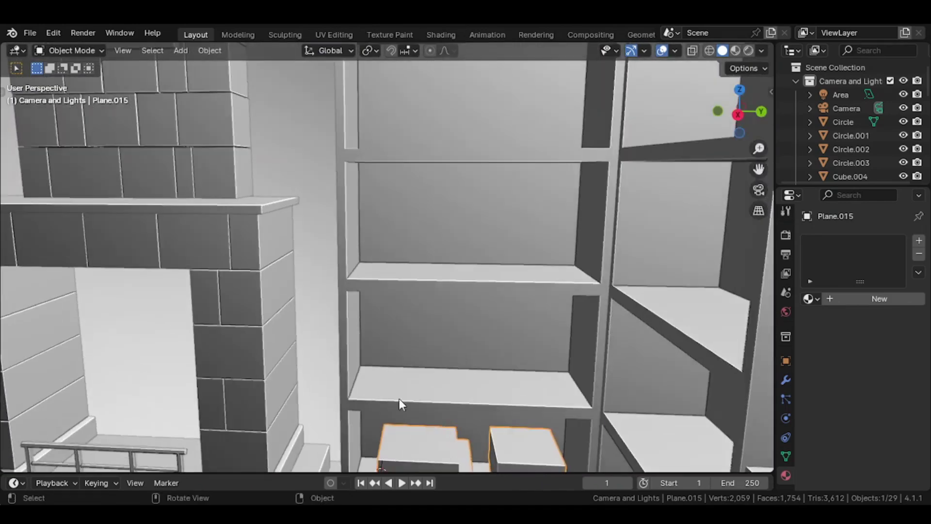
- Duplicate the stack's top face about 0.156 m up to the next shelf and narrow it to 0.278 along Y
click(405, 428)
key(Tab)
key(g)
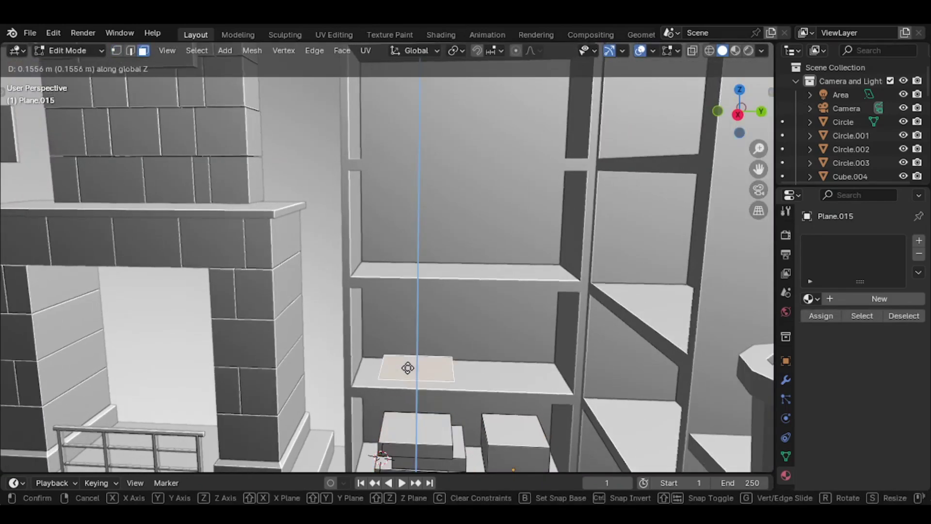
click(408, 368)
key(s)
key(y)
click(446, 374)
scroll(451, 368, up, 4)
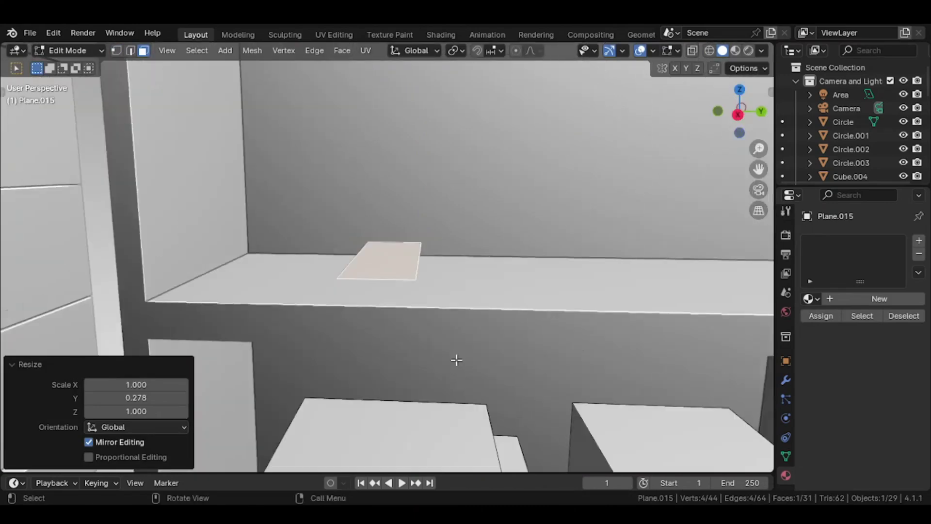
- Isolate the slabs mesh together with the bookcase and open the slabs mesh for editing in side view
key(Tab)
shift+click(507, 310)
key(KP_Divide)
key(KP_3)
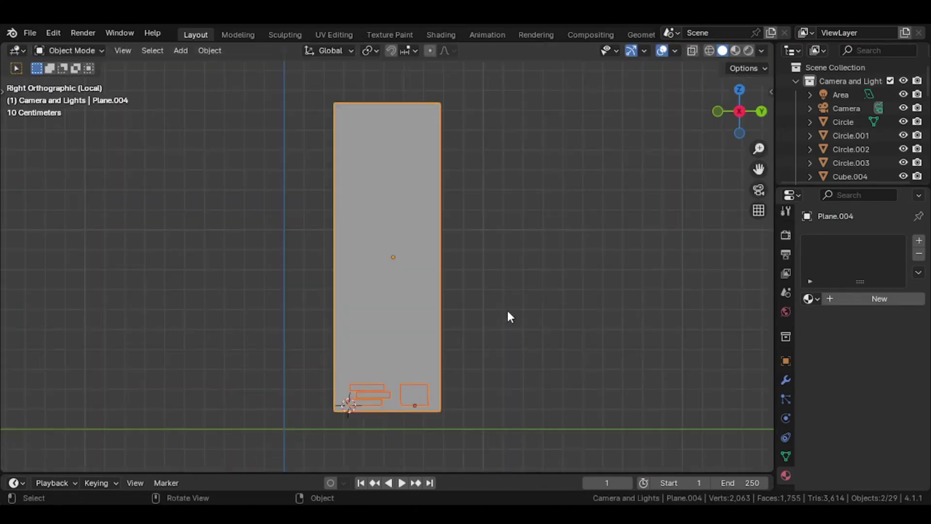
click(423, 306)
key(Tab)
scroll(423, 306, up, 4)
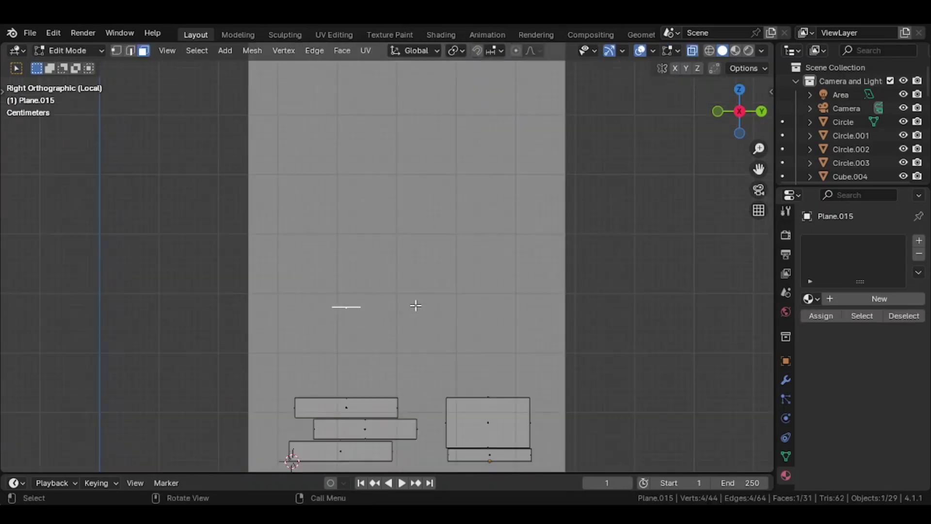
- Lower the strip face about 0.015 m onto the second shelf in wireframe and scale it to 0.885 along Y
key(z)
click(319, 306)
scroll(395, 306, up, 3)
key(g)
key(z)
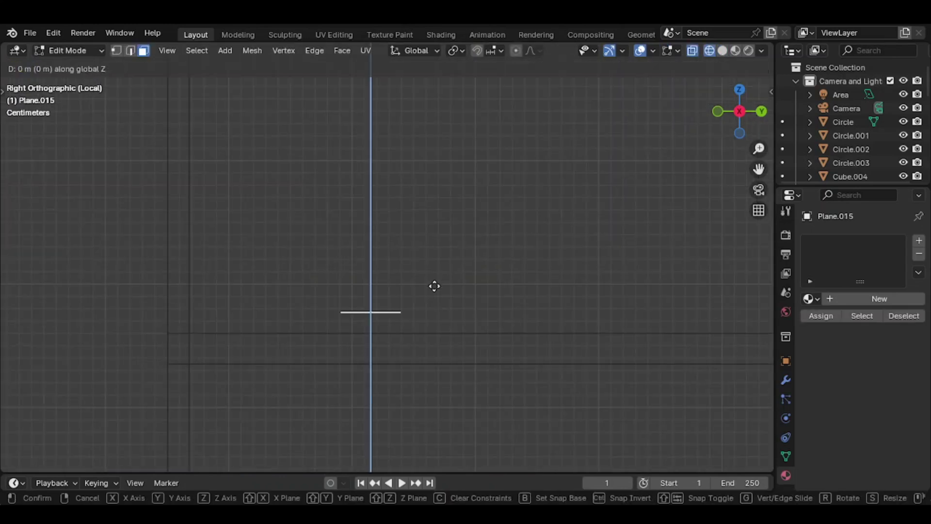
click(435, 320)
key(s)
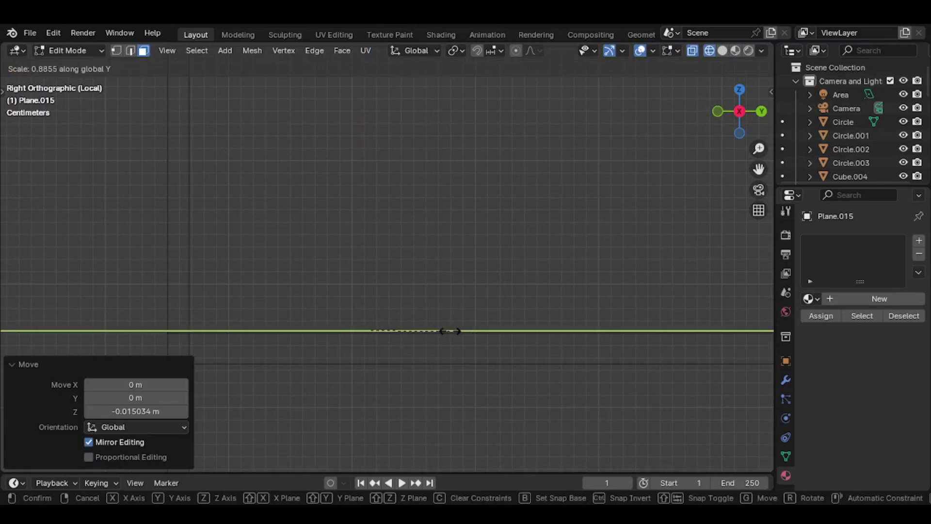
click(450, 331)
- Duplicate the strip about 0.053 m along negative Y and narrow the copy to 0.818 along Y
middle_drag(450, 331, 390, 392)
key(g)
key(x)
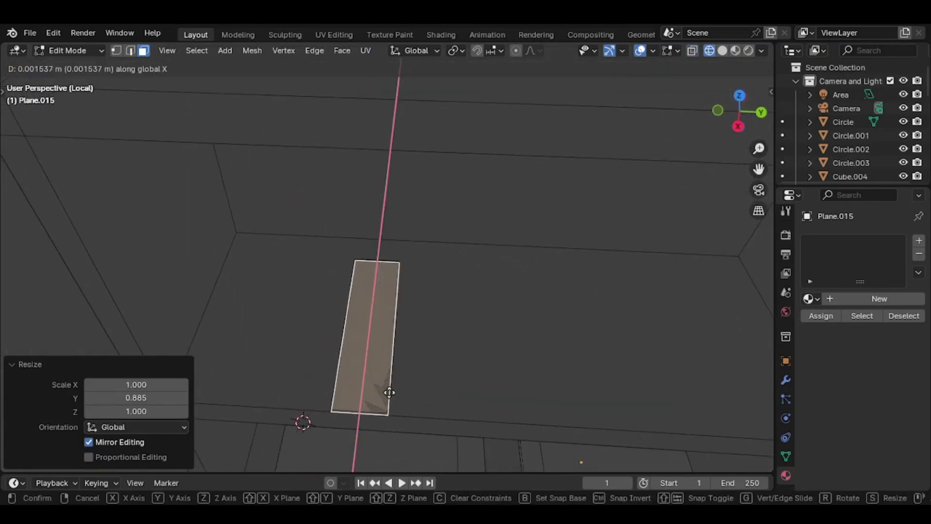
key(y)
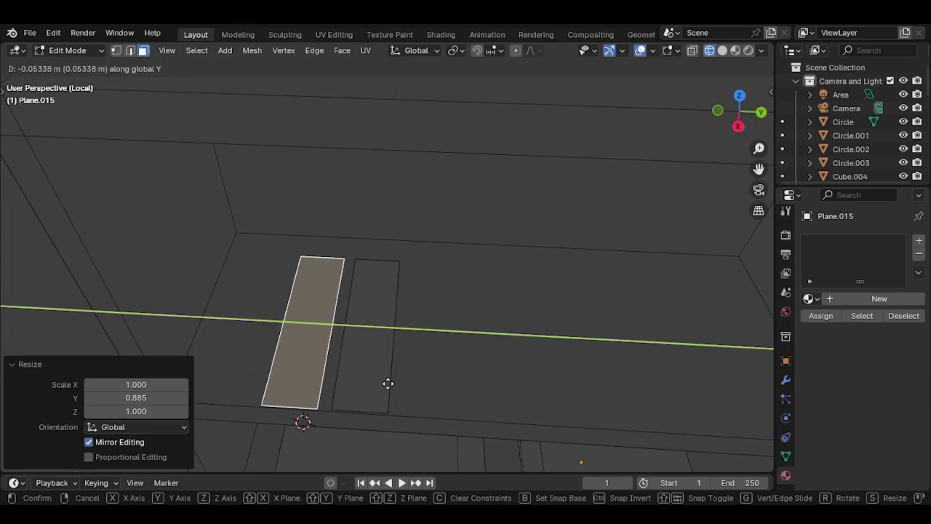
click(388, 383)
key(s)
key(x)
click(356, 375)
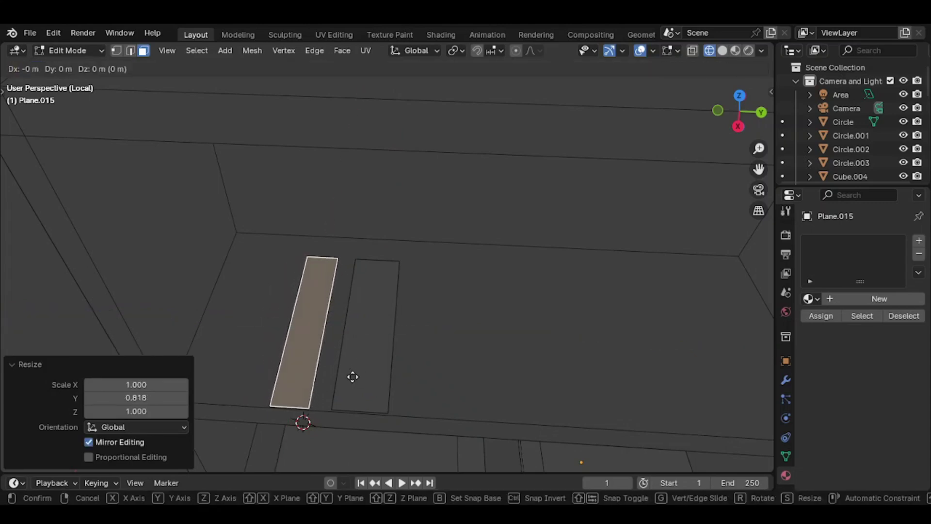
- Duplicate the narrow strip about 0.118 m along Y, widen the copy and lengthen it to 1.078 along X
key(shift+d)
key(y)
click(504, 380)
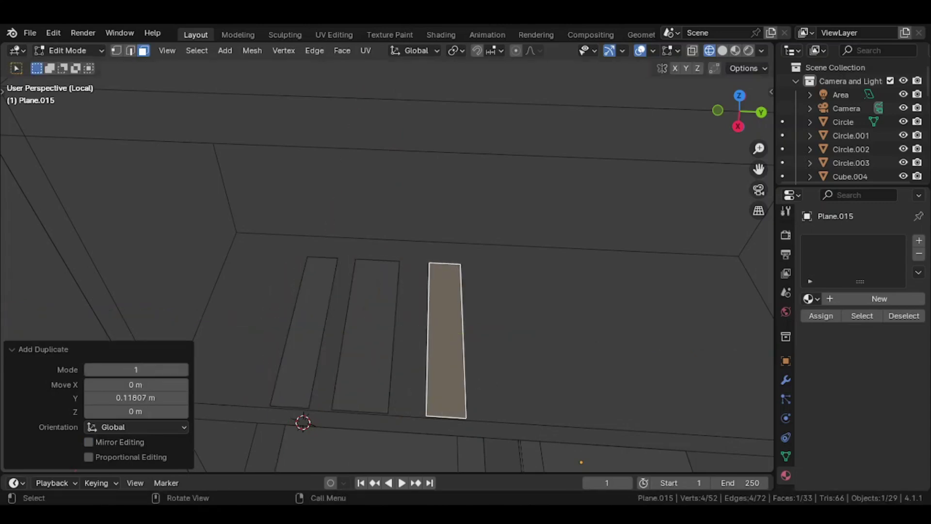
click(519, 385)
key(s)
key(x)
click(527, 385)
- Duplicate the widened strip about 0.173 m along negative Y to the shelf's end
key(shift+d)
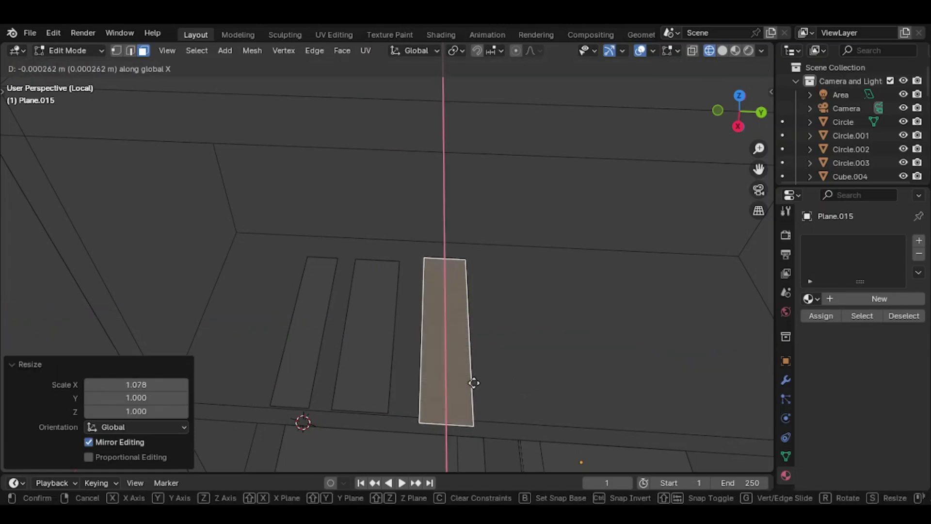
key(y)
click(359, 380)
middle_drag(360, 381, 319, 341)
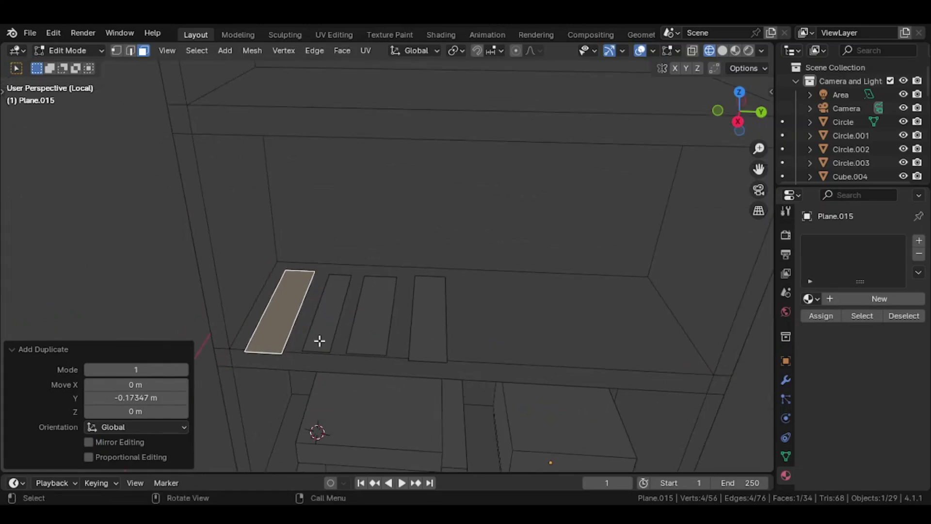
- Extrude all four strips on the second shelf upward about 0.176 m to form upright books
key(l)
key(l)
key(l)
middle_drag(420, 336, 438, 322)
key(e)
click(442, 203)
middle_drag(442, 204, 439, 232)
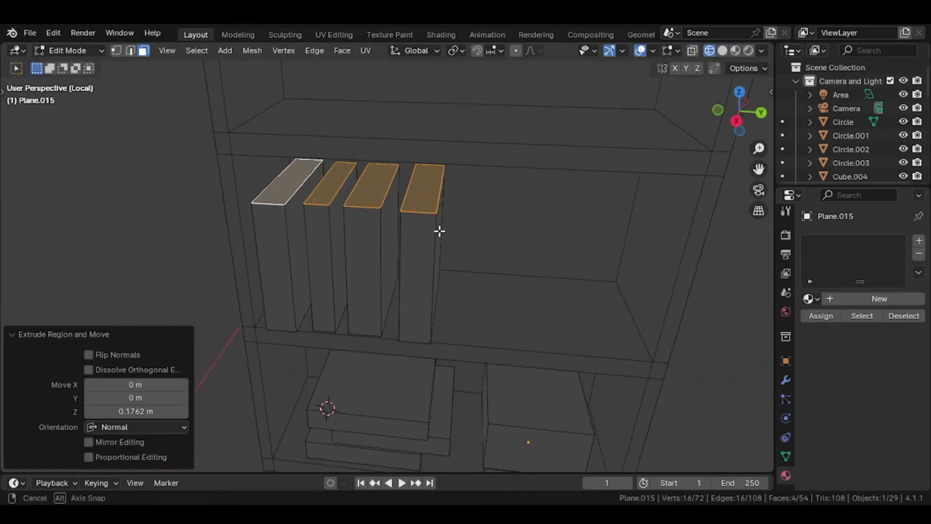
- Lower the top faces of the fourth and second books to vary their heights
click(419, 216)
click(426, 238)
key(g)
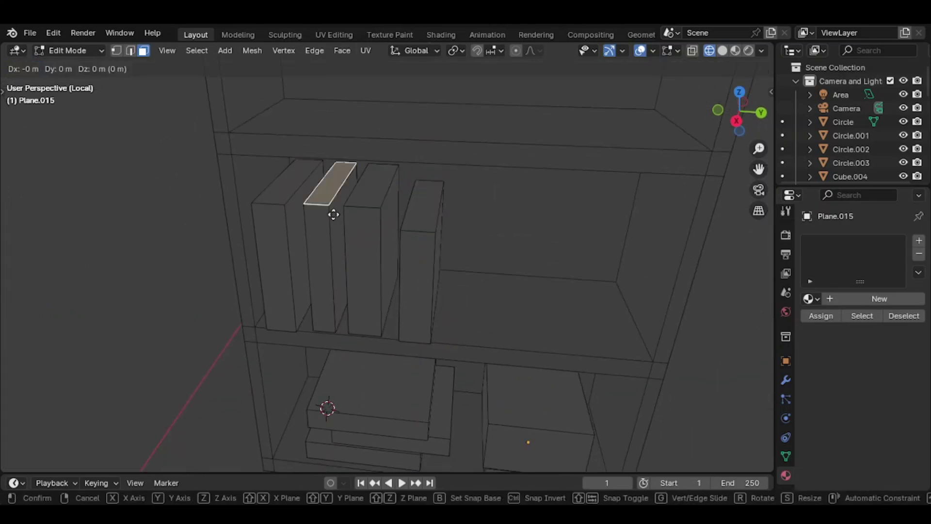
key(Tab)
middle_drag(360, 258, 339, 298)
- Duplicate the second book's base face about 0.294 m along Y and widen the copy into a broad base
key(Tab)
key(alt+z)
key(g)
key(y)
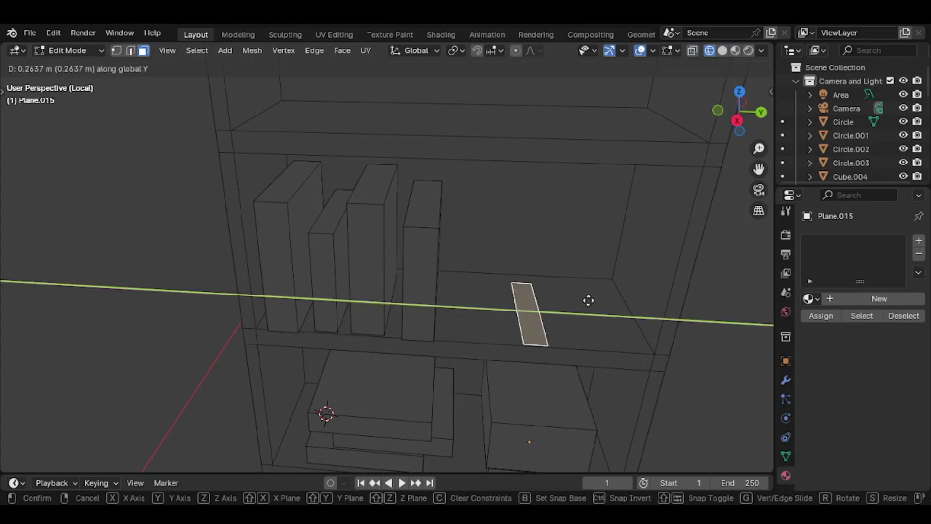
click(574, 295)
key(s)
key(y)
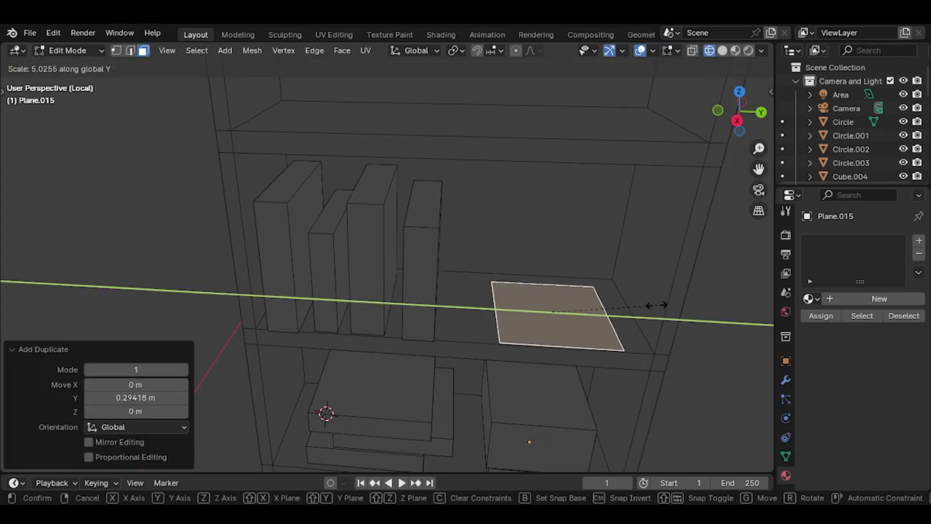
click(647, 306)
- Adjust the height of the broad face on the second shelf along Z
middle_drag(644, 305, 603, 307)
click(603, 307)
key(g)
key(z)
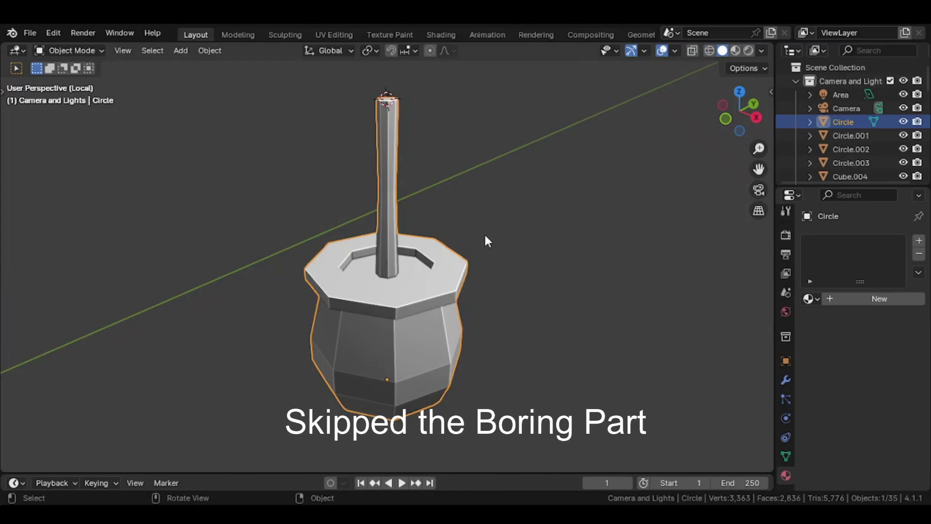
- Add a cube at the top of the pot's stem and scale it down to a small block
key(shift+a)
mouse_move(489, 222)
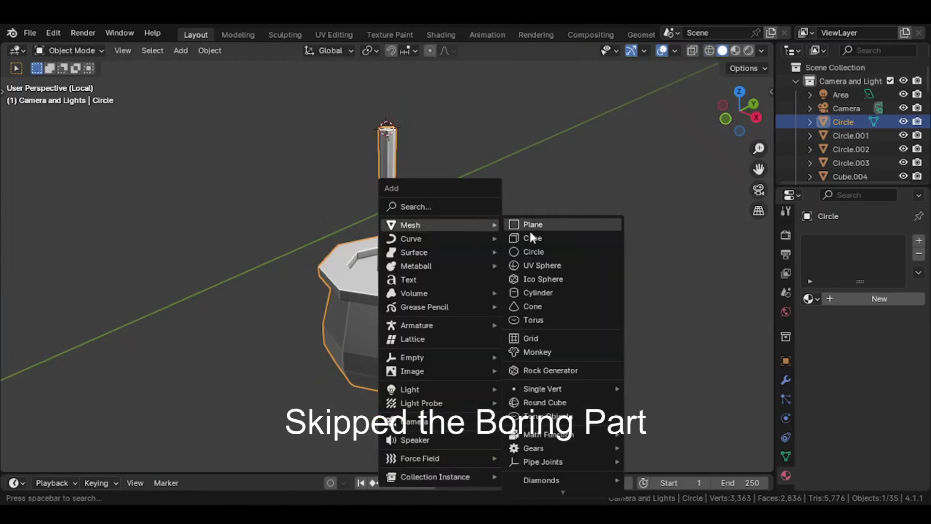
click(531, 236)
scroll(532, 236, down, 5)
key(s)
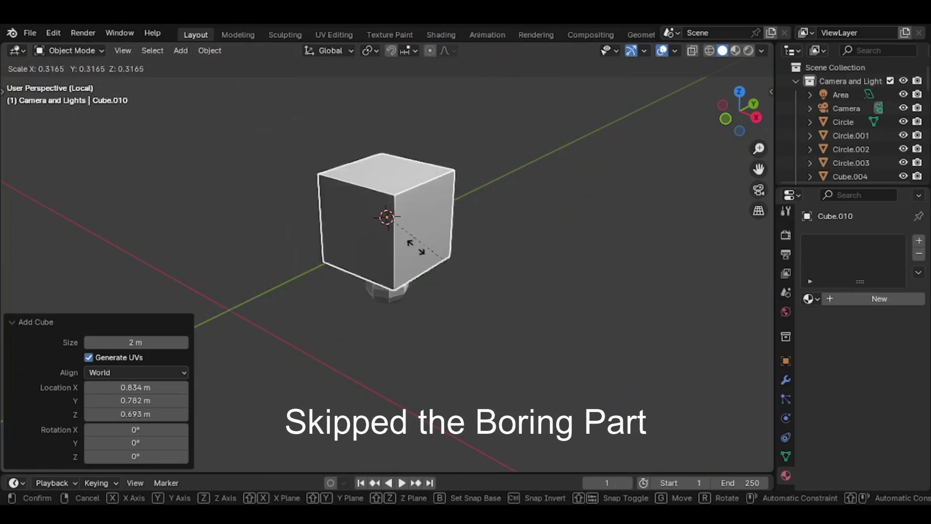
click(401, 226)
- Stretch the cube into a long block by moving its +X end vertices about 0.274 m along X
scroll(437, 244, up, 2)
key(KP_7)
key(Tab)
scroll(432, 255, up, 4)
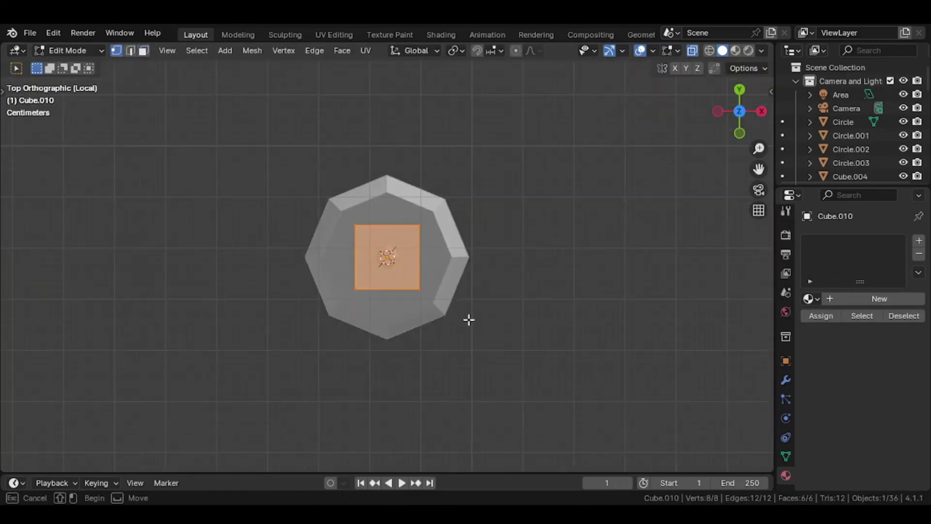
key(g)
key(x)
click(605, 283)
- Add a centred lengthwise loop cut to the block and flatten the whole block to about 0.51 along Z
key(ctrl+r)
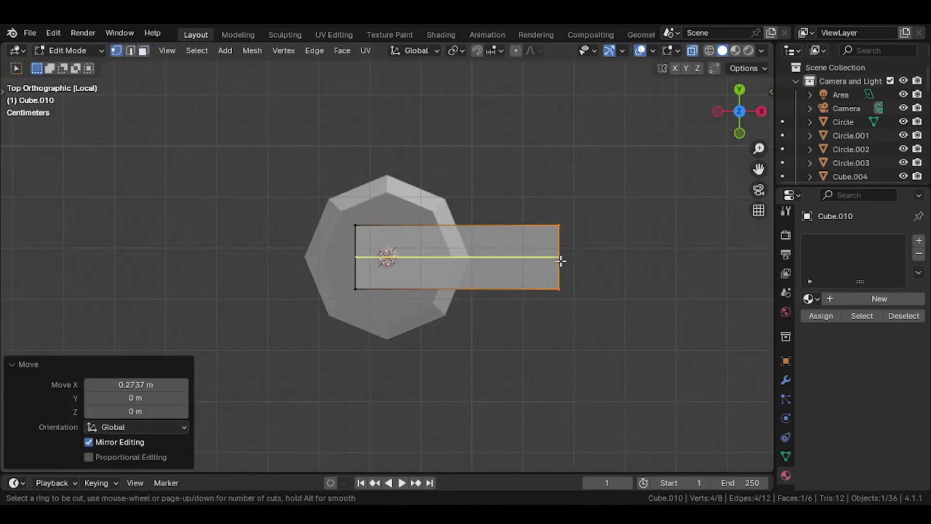
click(556, 260)
right_click(574, 293)
middle_drag(574, 293, 445, 345)
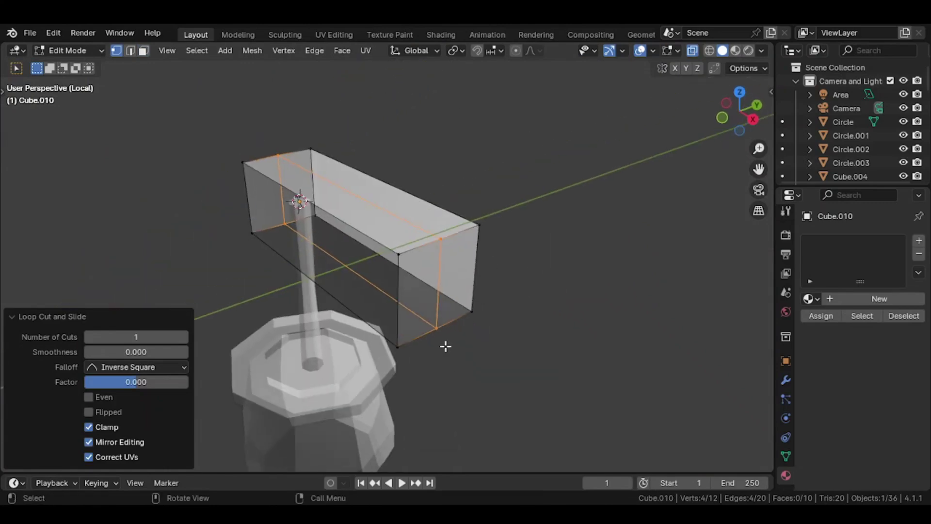
key(a)
key(s)
key(z)
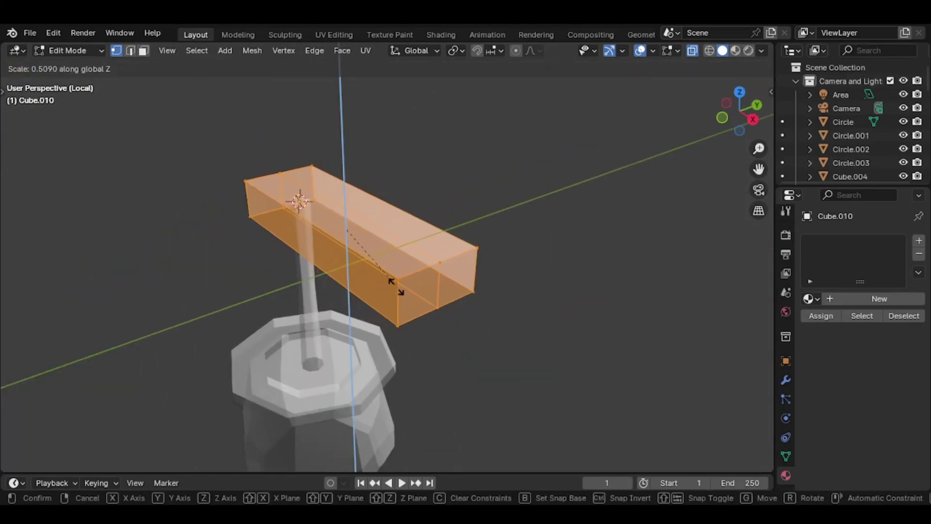
click(396, 286)
- Try to scale two of the block's lengthwise bottom edges by 1.347 along Z
key(2)
click(378, 266)
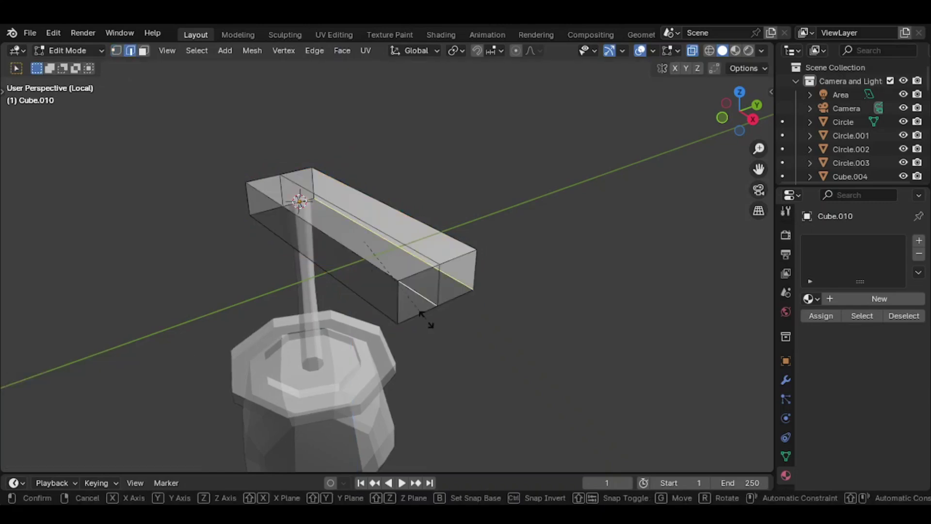
click(433, 357)
middle_drag(435, 332, 422, 324)
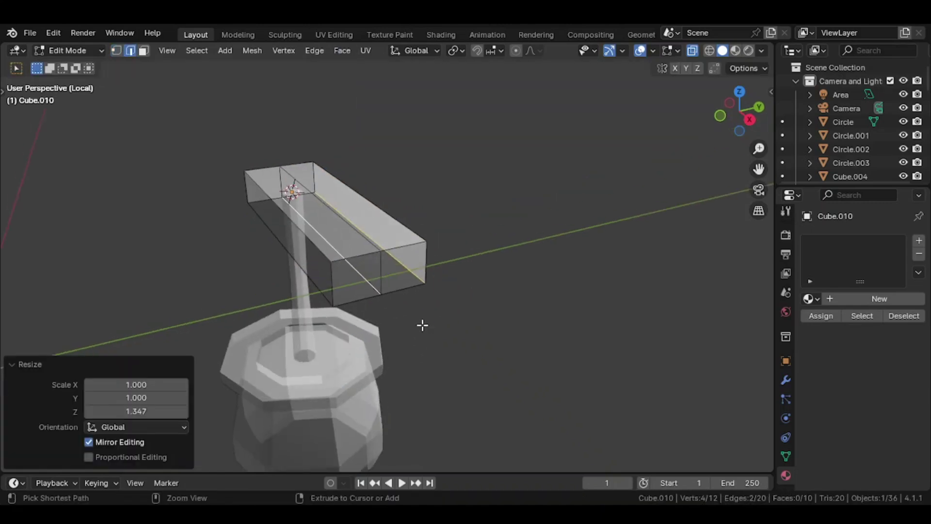
- Spread the block's top and bottom centre edges apart along Z to bulge its profile
shift+click(370, 253)
click(358, 239)
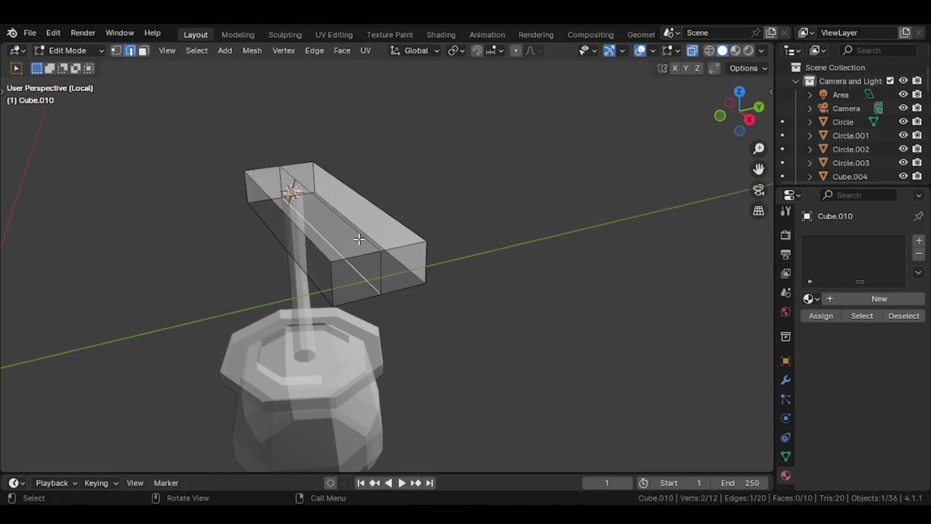
click(413, 366)
- Add a centred loop cut around the block's sides and scale it to 1.309 along Y
middle_drag(397, 289, 524, 285)
click(504, 268)
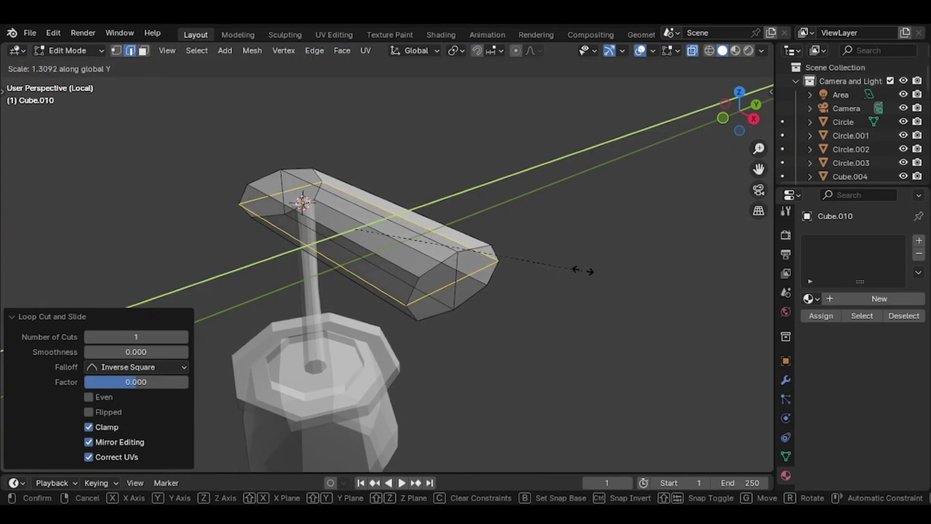
click(582, 271)
middle_drag(447, 286, 466, 288)
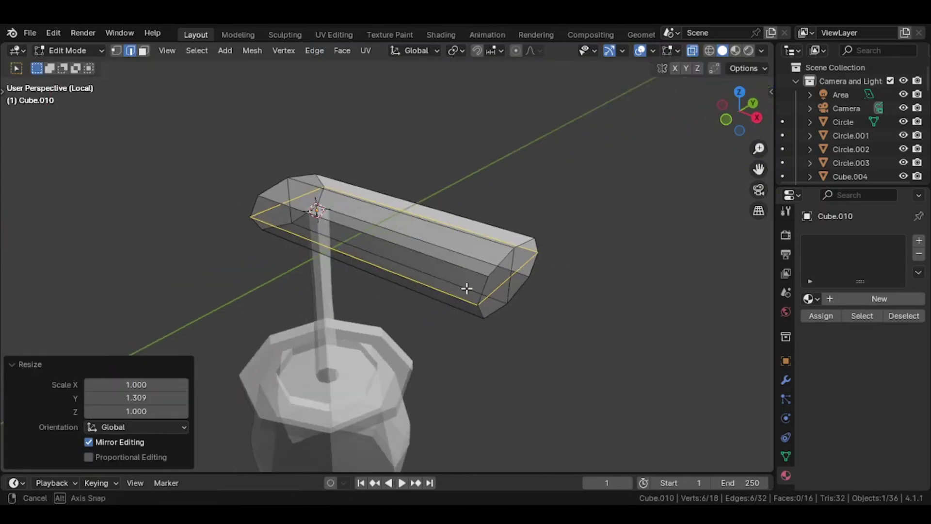
- Add two crosswise loop cuts to the block and merge its far end vertices at center into a point
click(417, 272)
right_click(417, 271)
drag(479, 226, 581, 362)
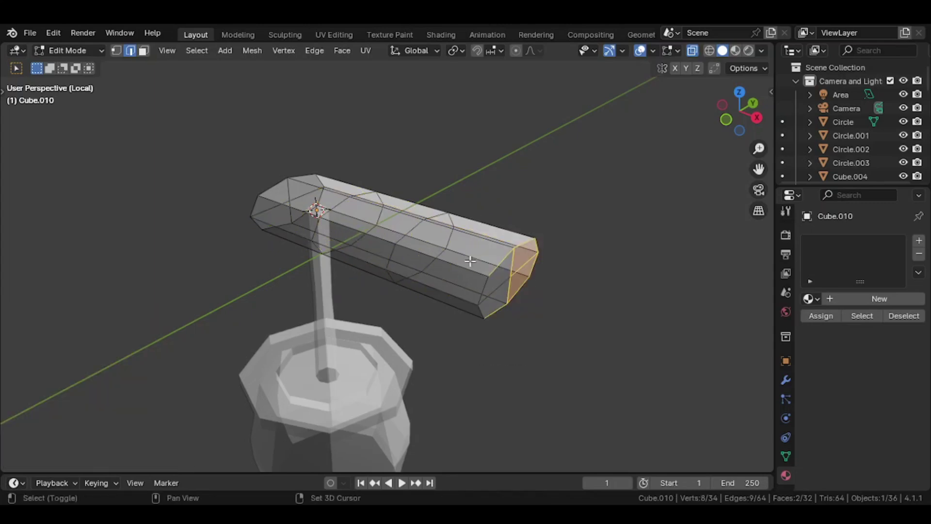
key(m)
click(535, 349)
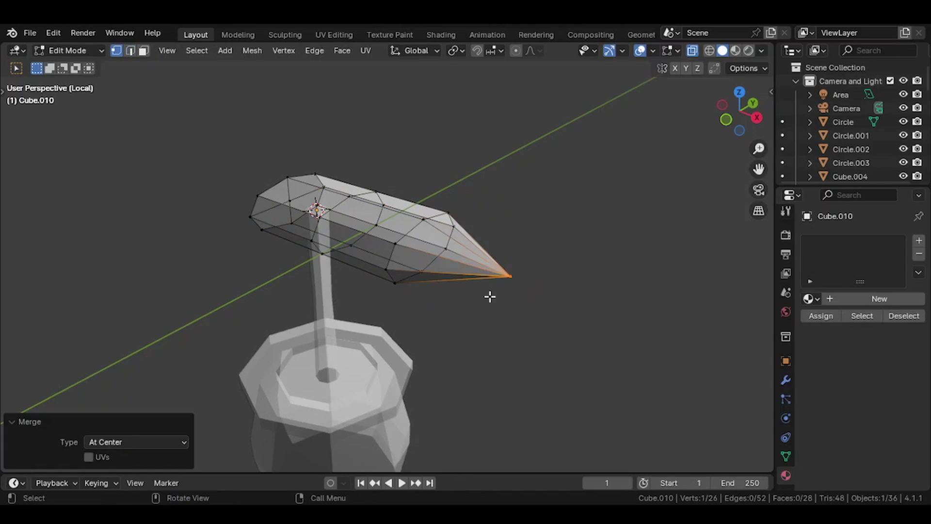
- Scale down the vertex ring at the leaf shape's stem end in front view to taper it
key(KP_1)
drag(318, 136, 391, 242)
key(s)
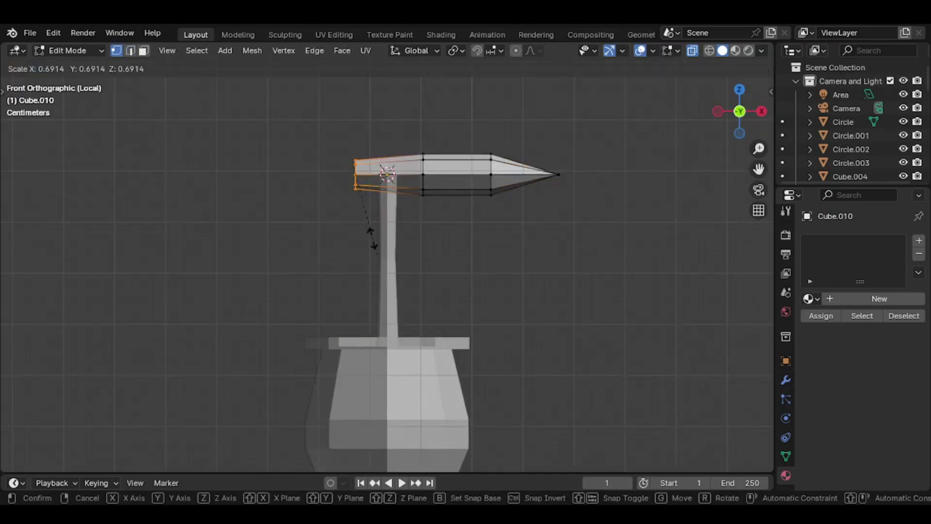
click(394, 133)
- Shift the leaf's middle vertex ring nearest the stem end along the leaf toward that end and scale it up slightly
drag(394, 132, 445, 223)
key(g)
key(y)
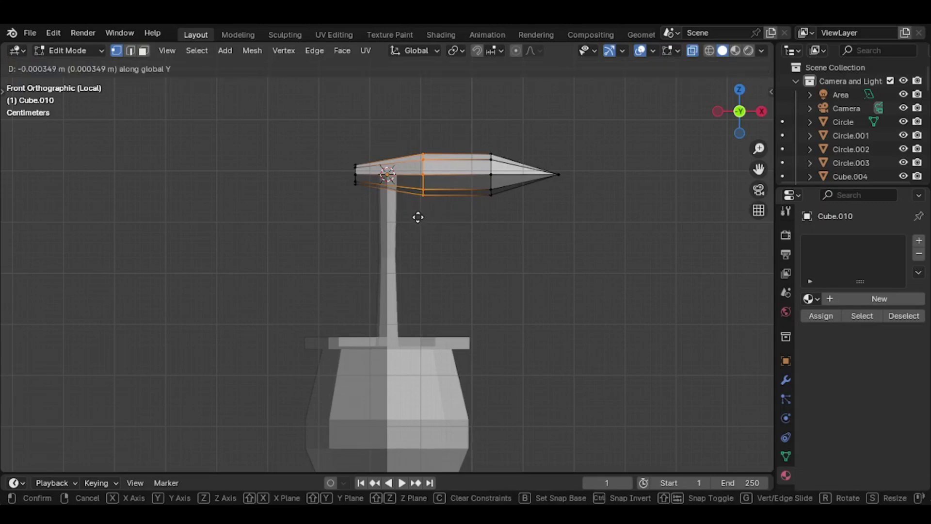
click(418, 218)
key(s)
click(422, 224)
- Shift the leaf's vertex ring nearest the tip along its length toward the stem
drag(465, 139, 504, 223)
key(g)
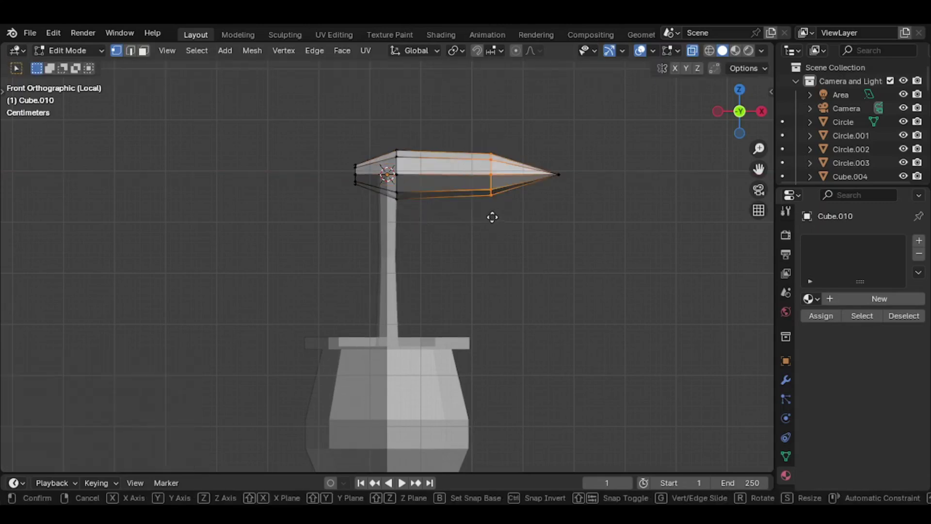
key(y)
click(473, 216)
- Raise the leaf's two middle vertex rings and move its tip -0.036 m in X and -0.016 m in Z to arch the leaf
drag(383, 149, 476, 228)
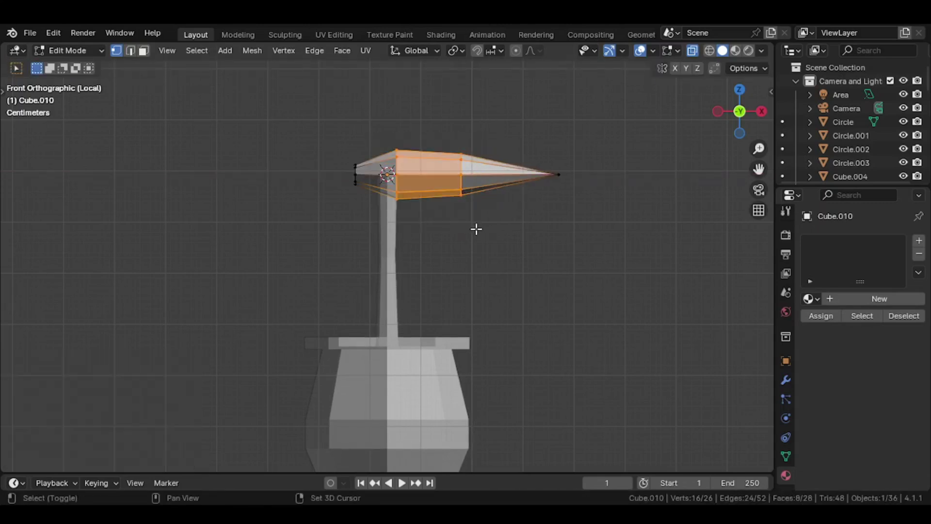
key(g)
click(474, 216)
drag(503, 157, 601, 219)
key(g)
click(452, 169)
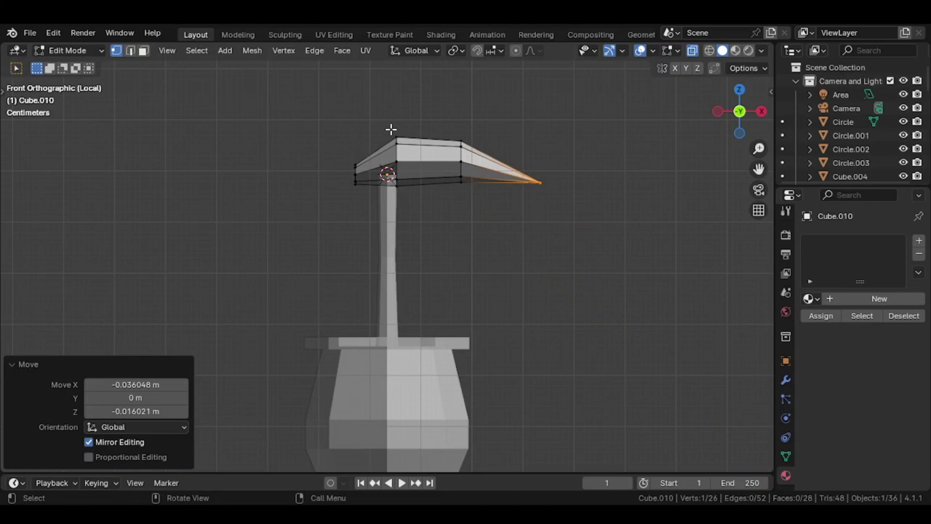
- Rotate the ring nearest the tip 5.42° and scale it down, and scale the middle ring nearest the stem end to 0.696
drag(497, 229, 497, 229)
key(r)
click(503, 239)
key(s)
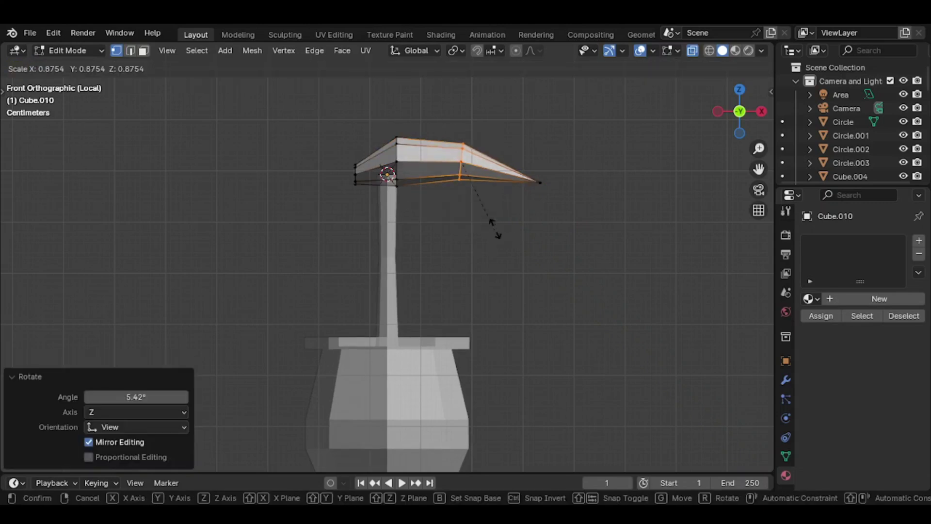
click(488, 221)
drag(380, 133, 419, 223)
key(s)
click(411, 206)
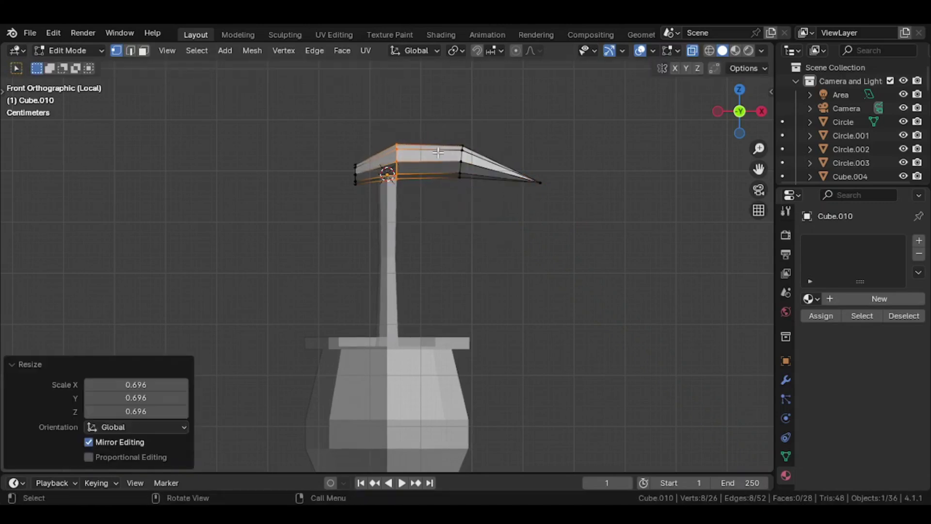
- Add a centred loop cut between the leaf's two middle rings and scale the new ring to 1.067
double_click(421, 199)
key(s)
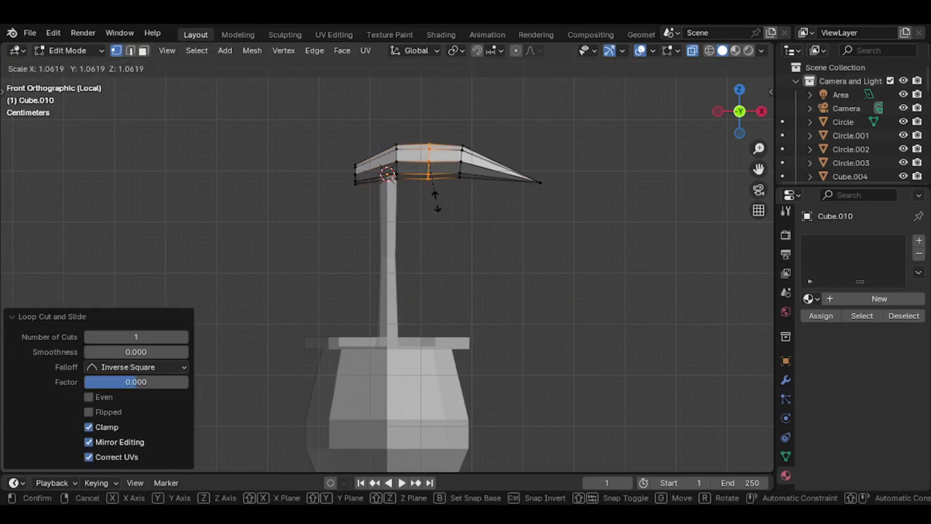
click(436, 201)
drag(376, 133, 446, 207)
key(s)
click(414, 216)
key(s)
click(526, 218)
- Move the underside vertices of the leaf's centre ring and of the ring nearest its stem end along Z to refine the arch
middle_drag(526, 218, 477, 189)
alt+middle_drag(515, 299, 426, 344)
scroll(451, 226, up, 2)
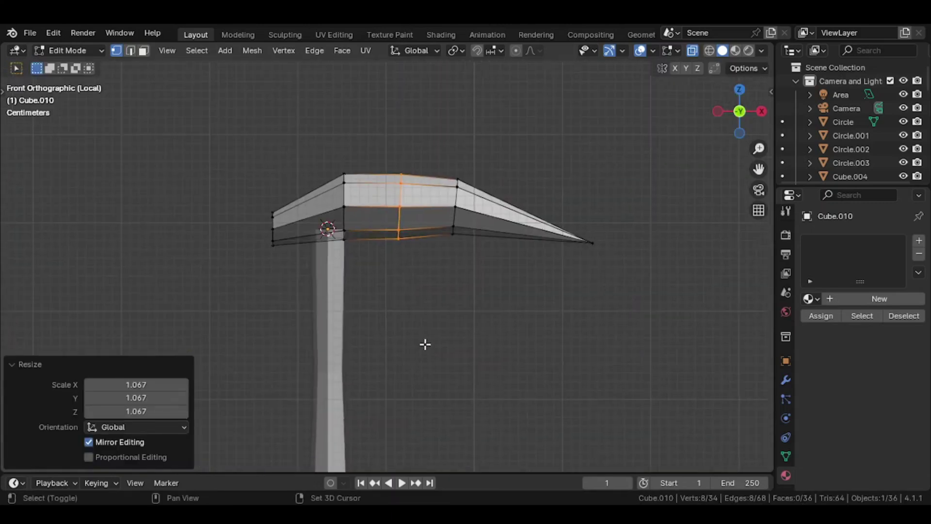
drag(417, 269, 416, 270)
key(g)
key(z)
click(416, 264)
drag(330, 218, 358, 269)
key(g)
key(z)
click(362, 251)
- Rotate the middle ring nearest the stem end -20.2° and nudge its top vertices toward that end
key(r)
click(410, 262)
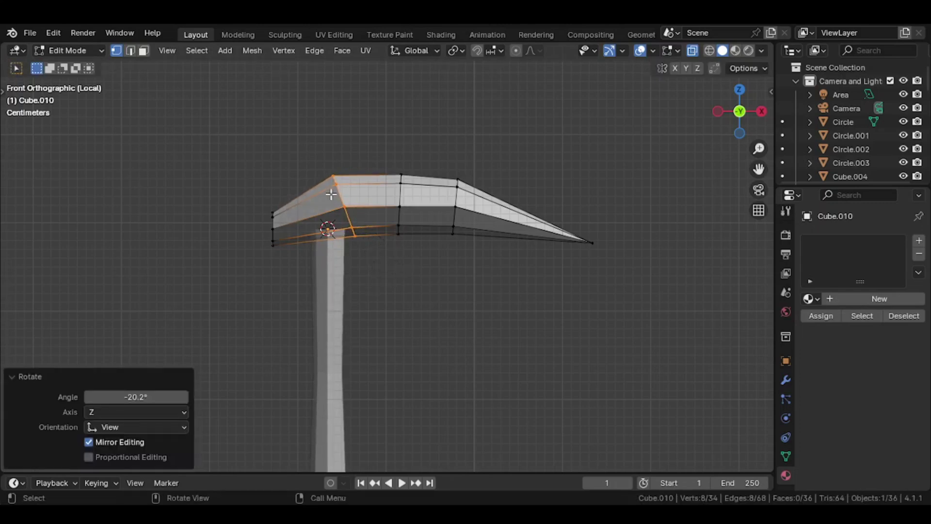
drag(316, 166, 353, 197)
key(g)
click(348, 200)
- Rotate and scale down the leaf's stem-end ring and move it -0.000773 m in X and -0.006954 m in Z
drag(263, 193, 298, 281)
key(r)
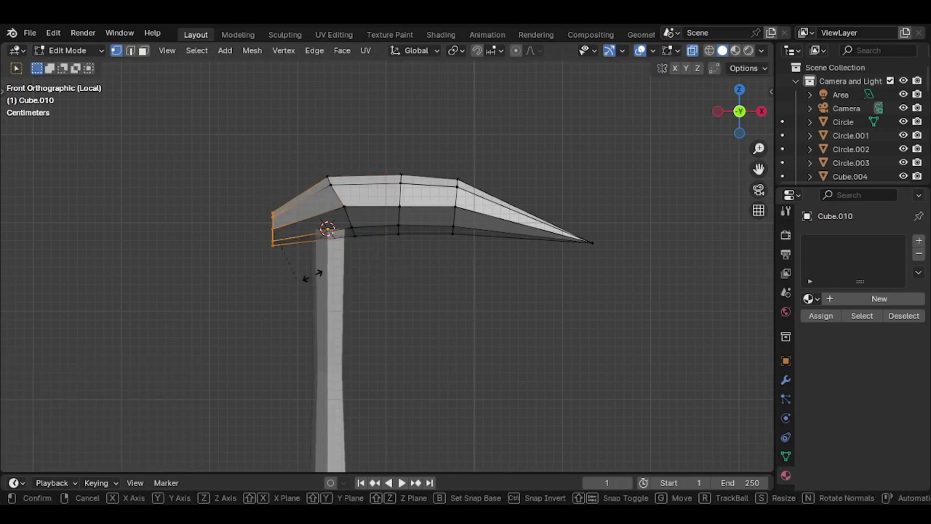
click(328, 258)
key(s)
click(299, 254)
key(g)
click(298, 257)
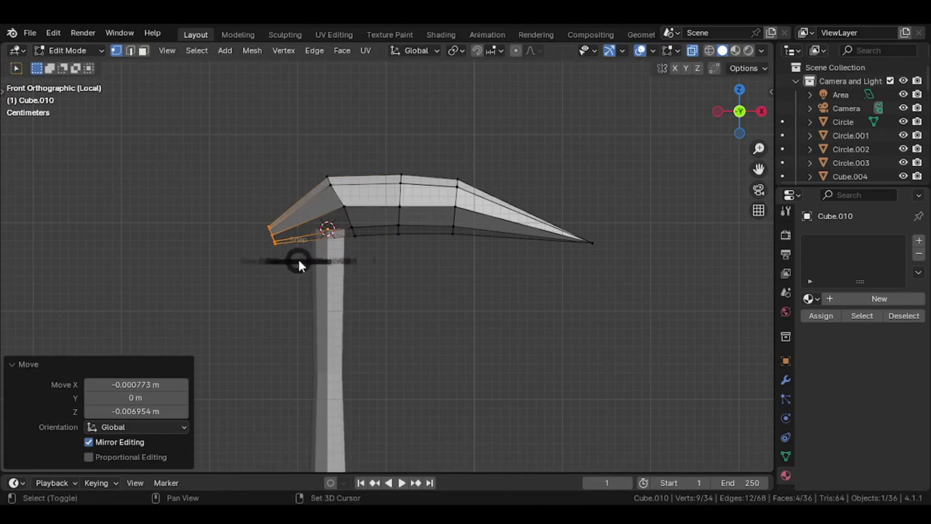
- Set the leaf's origin to the 3D cursor at its stem end
key(Tab)
right_click(298, 258)
mouse_move(297, 257)
click(371, 287)
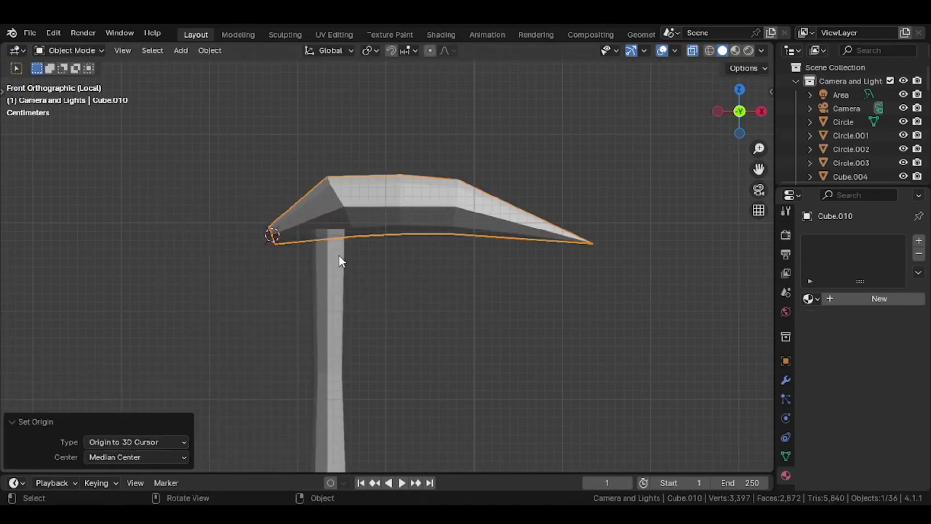
- Place the 3D cursor at the centre of the plant stem's top and snap the leaf to it with offset
click(339, 255)
key(Tab)
key(Tab)
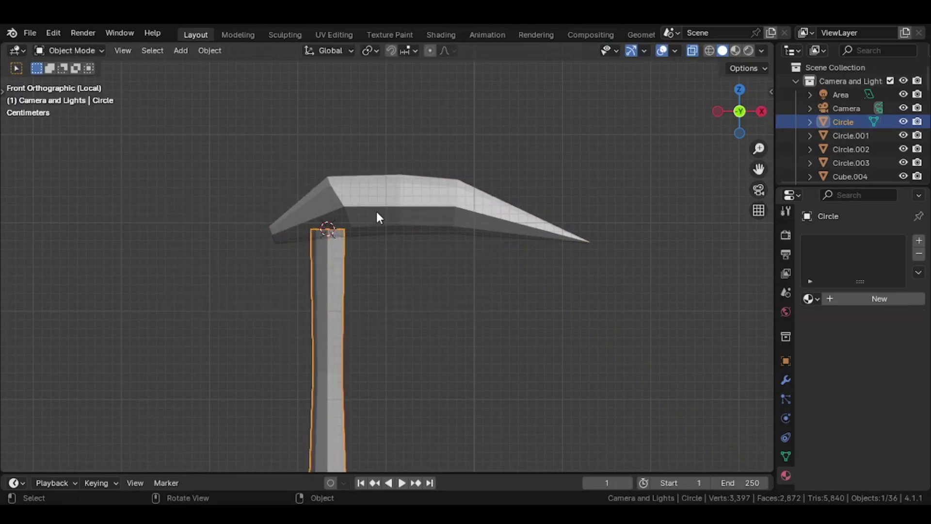
click(377, 213)
key(shift+s)
- Spin the whole leaf 360° around Z at the 3D cursor from top view, with Use Duplicates enabled and 7 steps
key(KP_7)
key(KP_7)
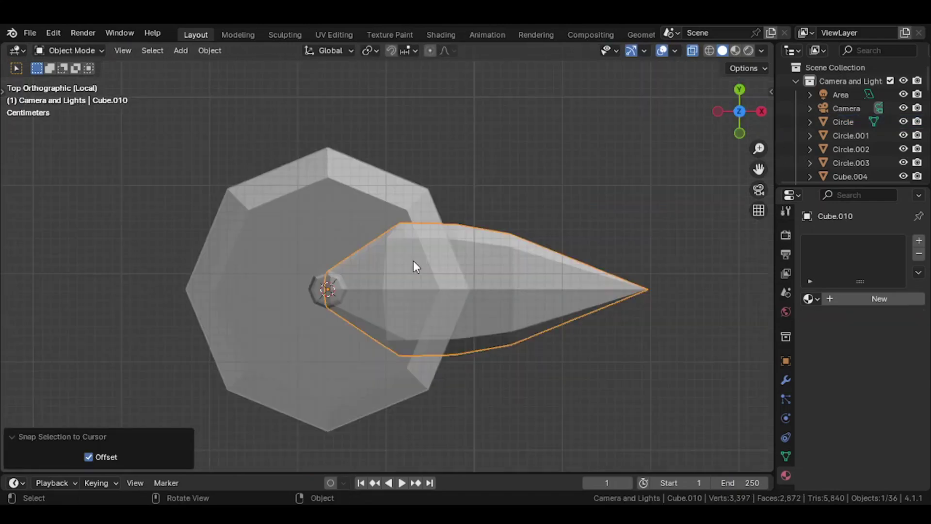
key(Tab)
key(a)
key(alt+z)
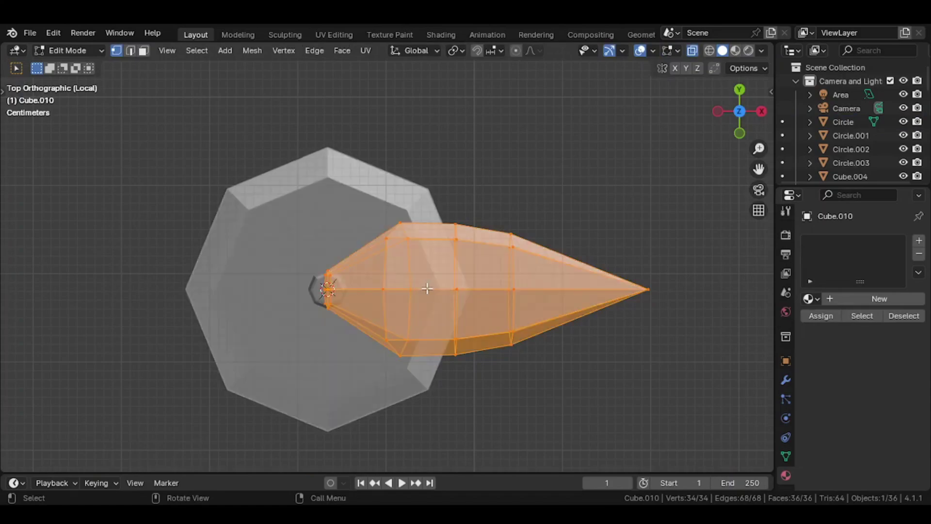
key(F3)
text(spin)
key(Return)
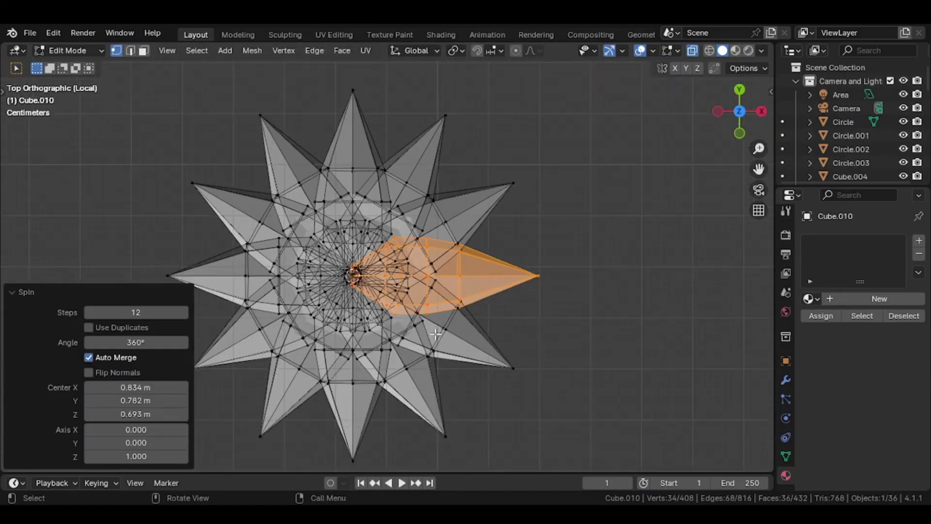
middle_drag(407, 295, 190, 315)
click(131, 342)
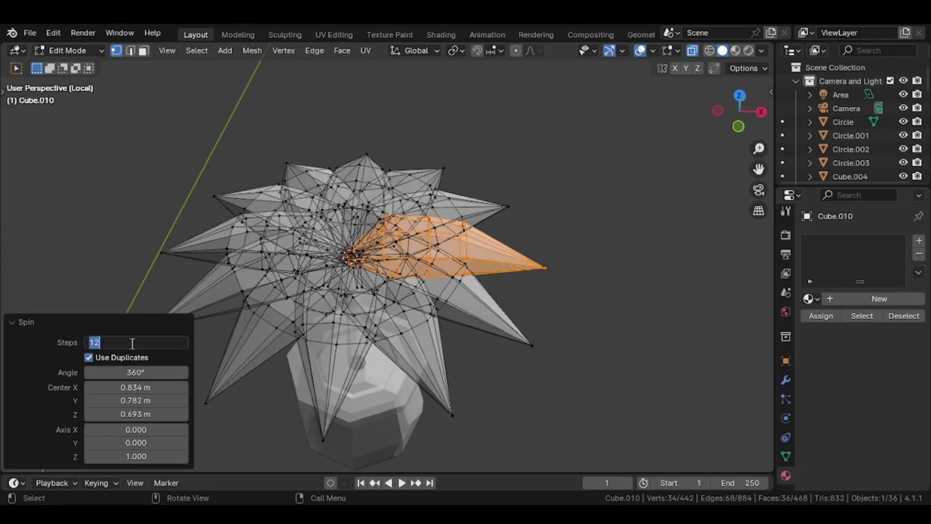
text(7)
key(Return)
- Select one whole leaf of the crown, lower it along Z and rotate it slightly
middle_drag(351, 276, 412, 289)
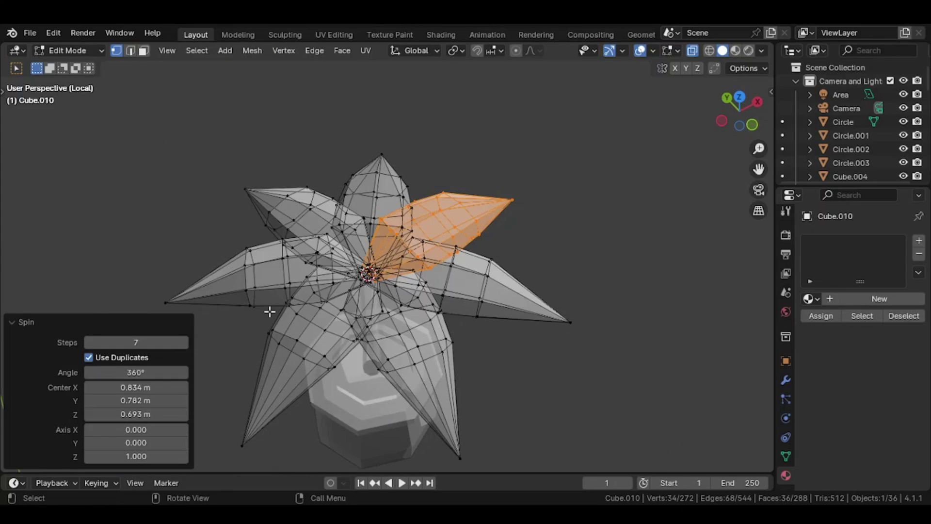
click(458, 454)
key(l)
middle_drag(484, 412, 502, 374)
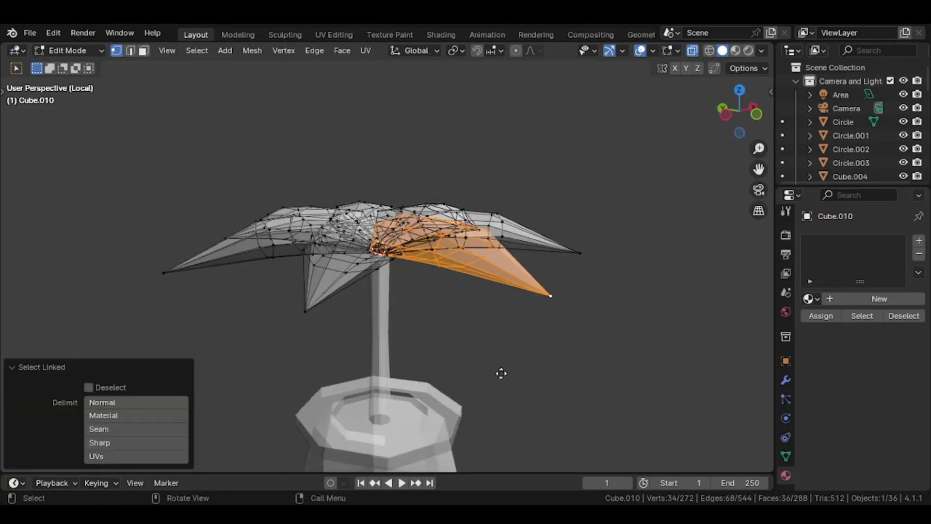
key(g)
key(z)
click(502, 388)
key(KP_1)
middle_drag(525, 343, 460, 330)
key(r)
click(466, 321)
- Pull one leaf's tip inward and scale down its neighbouring vertex ring to shorten and narrow the leaf's end
drag(137, 243, 167, 288)
key(g)
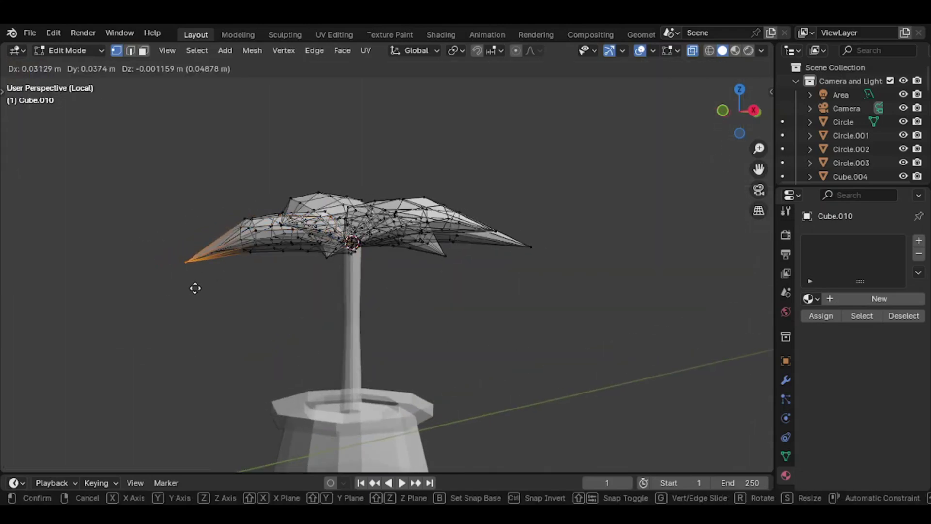
click(196, 287)
middle_drag(200, 289, 230, 350)
drag(227, 220, 264, 309)
key(s)
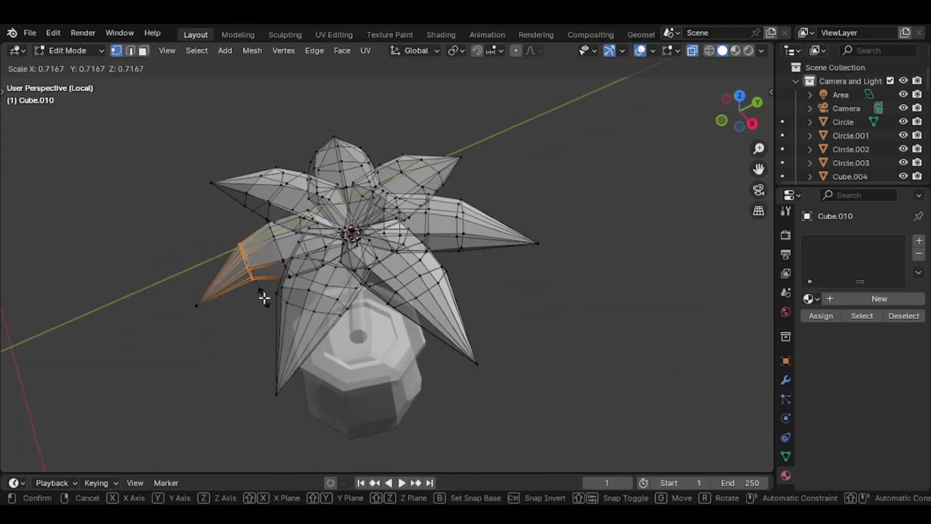
click(263, 295)
key(Tab)
middle_drag(274, 301, 446, 295)
- Select another whole leaf, lower it 0.017356 m along Z and rotate it about -10° in right view
key(alt+z)
key(Tab)
key(alt+z)
middle_drag(300, 265, 376, 275)
key(l)
key(KP_5)
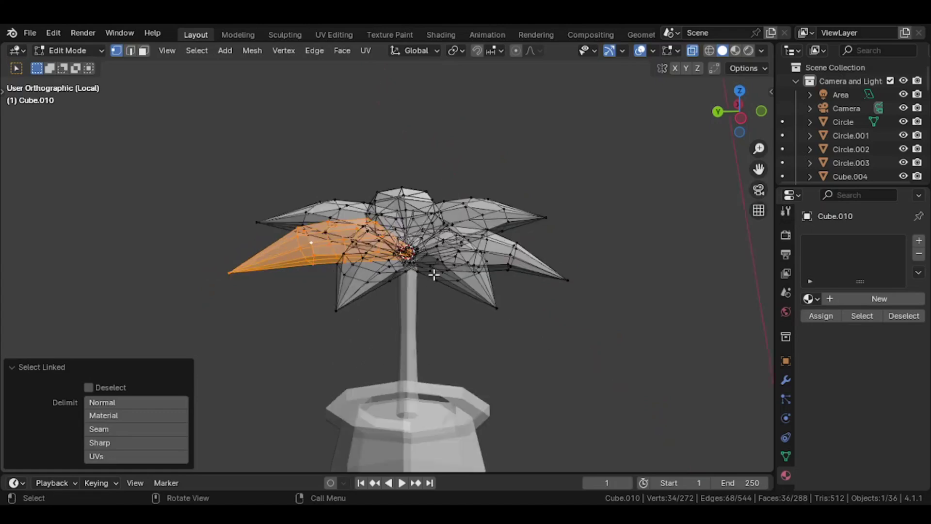
key(KP_3)
key(g)
key(z)
click(435, 283)
key(r)
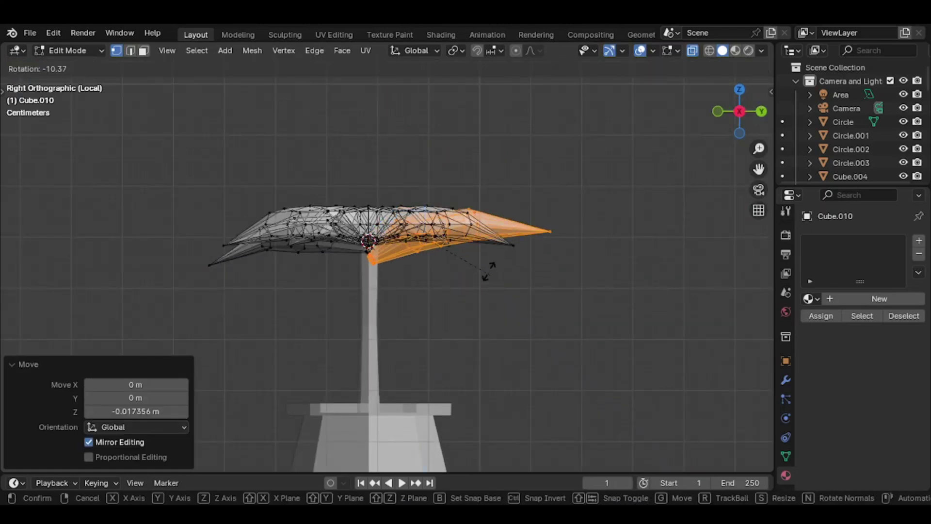
click(486, 272)
middle_drag(485, 273, 437, 319)
key(alt+z)
middle_drag(427, 194, 403, 222)
key(Tab)
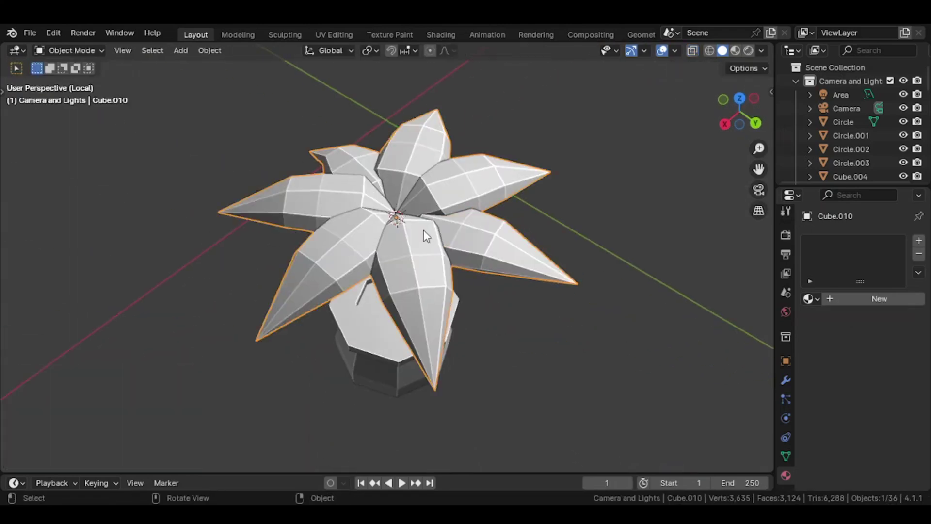
key(Tab)
key(l)
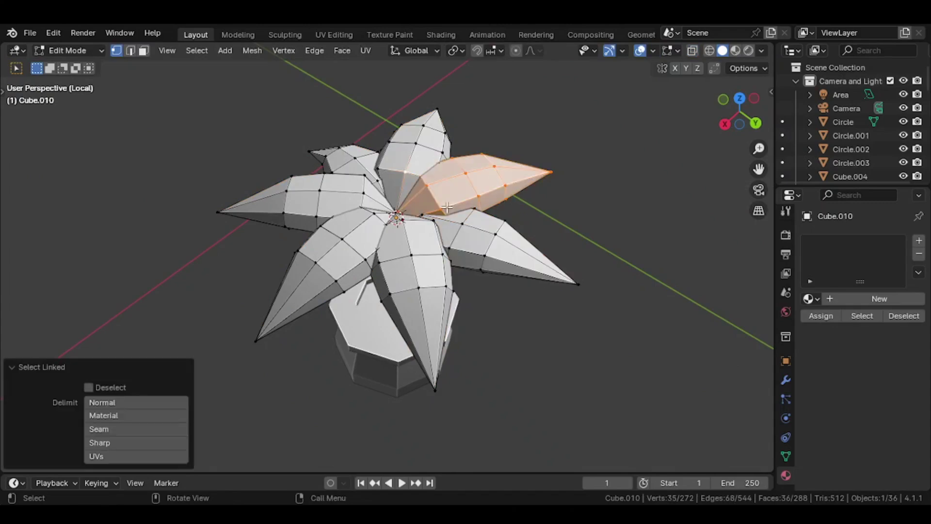
key(l)
click(441, 149)
key(l)
middle_drag(349, 204, 354, 220)
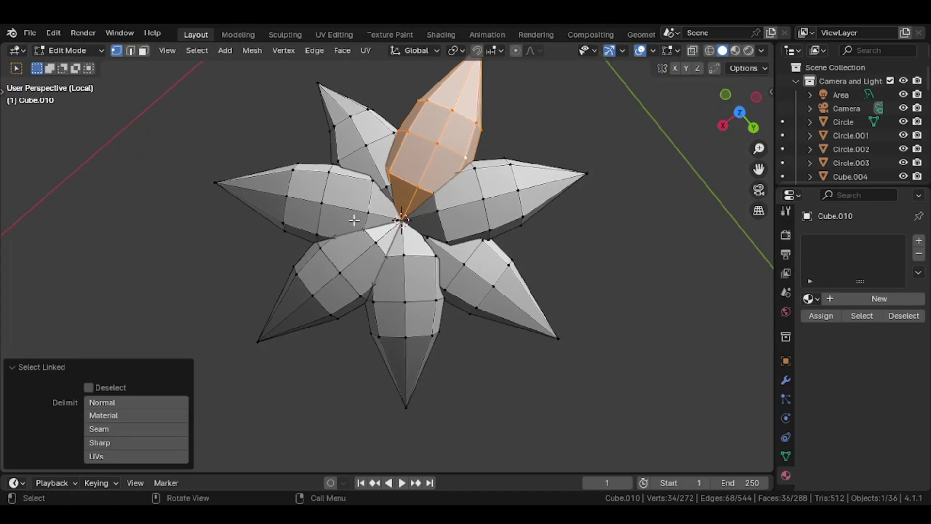
- Try to move a single ridge vertex of one leaf along Z
click(354, 220)
click(311, 294)
middle_drag(311, 293, 326, 305)
key(g)
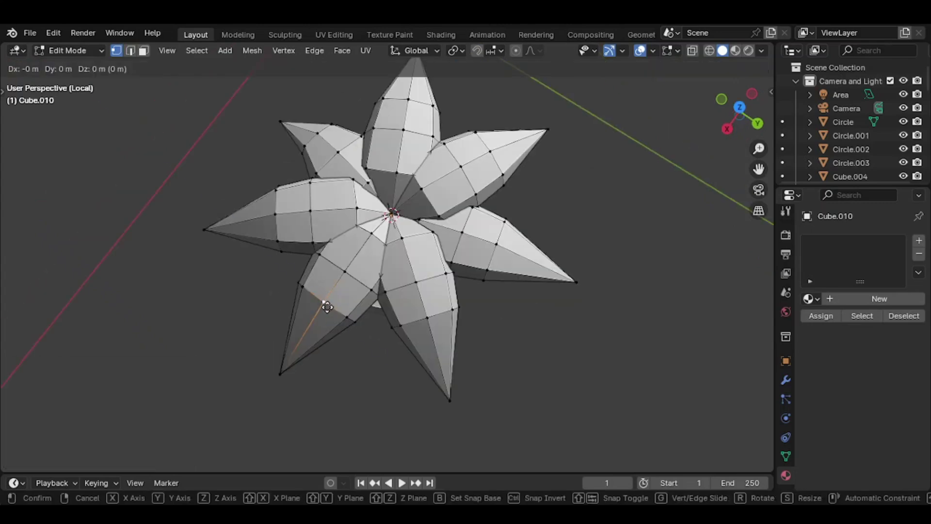
key(z)
click(358, 331)
middle_drag(416, 333, 384, 257)
key(ctrl+z)
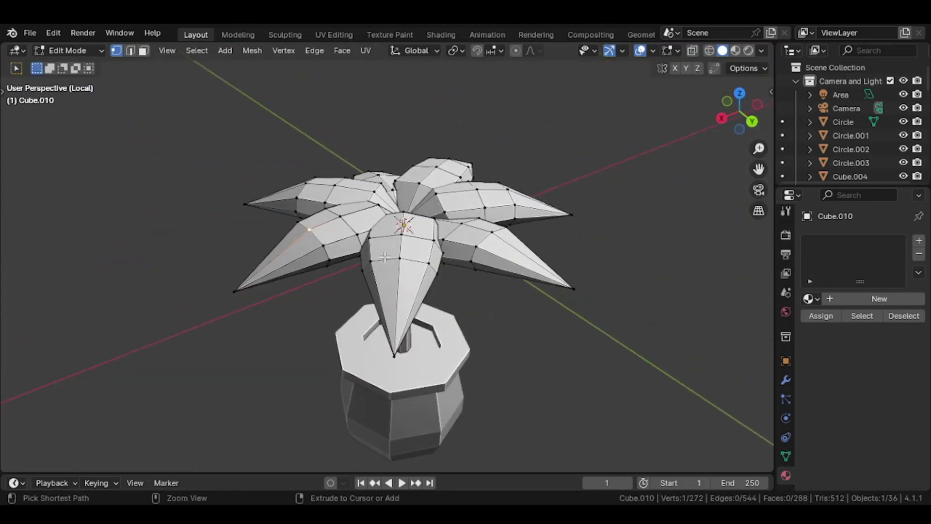
click(385, 258)
key(ctrl+z)
- Merge all vertices of the leaves by distance and try moving one leaf's ridge vertex
key(a)
key(m)
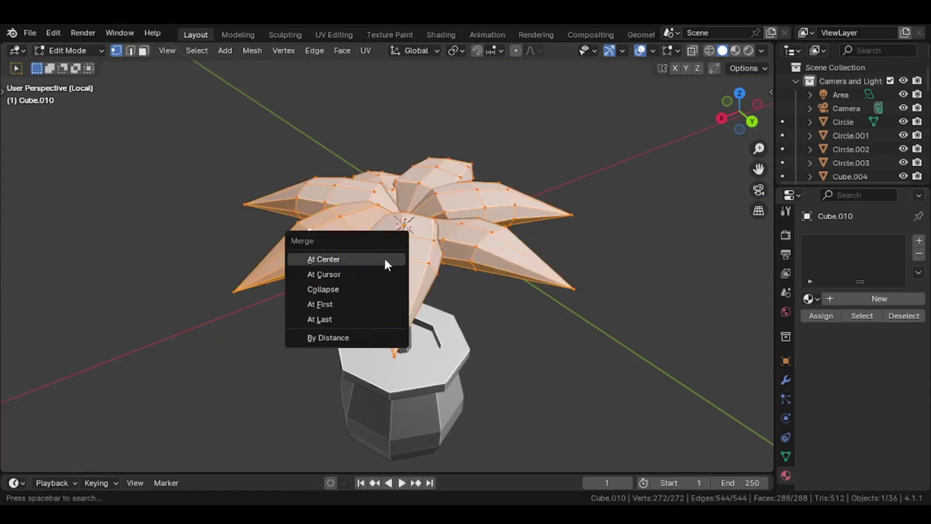
click(369, 333)
click(328, 250)
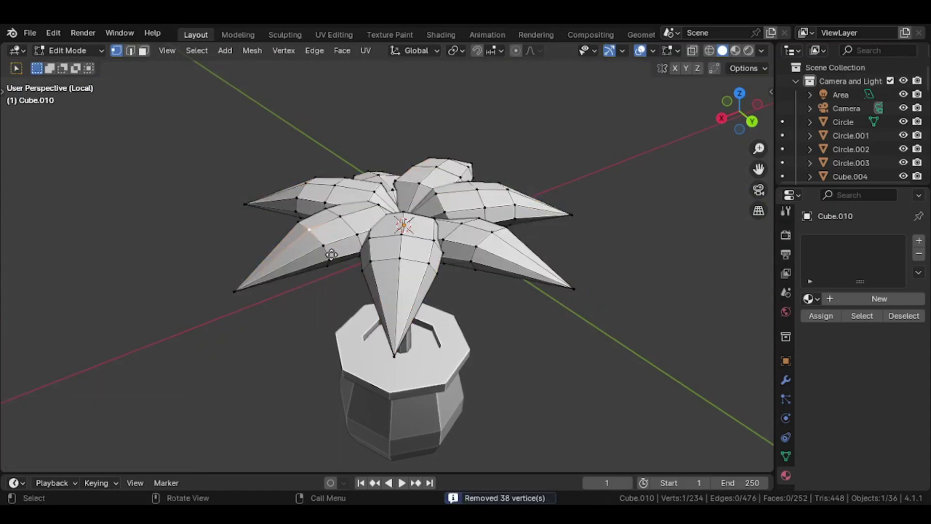
key(g)
click(335, 261)
key(Tab)
middle_drag(427, 292, 466, 223)
key(Tab)
click(429, 232)
key(Tab)
key(a)
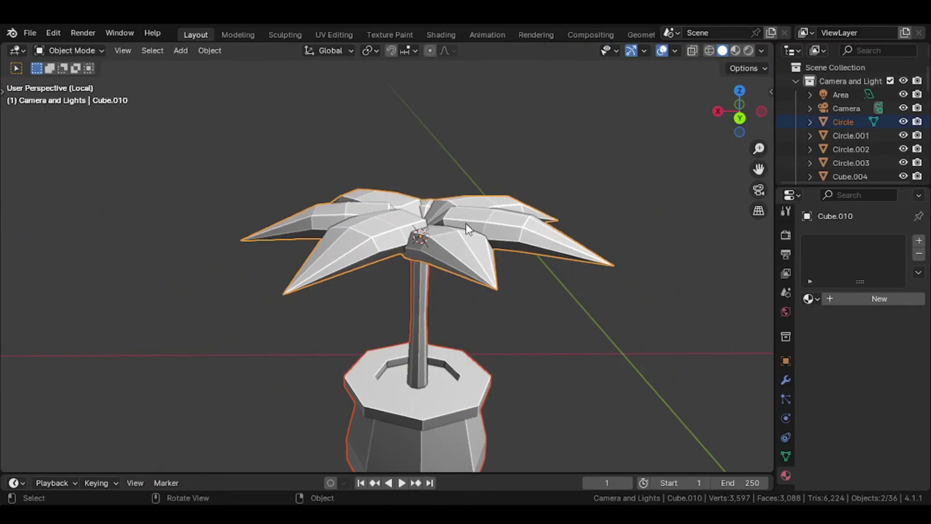
- Move one leaf's tip -0.030707 m in X and -0.009346 m in Z in front view with proportional editing enabled
click(465, 223)
key(Tab)
key(KP_1)
key(alt+z)
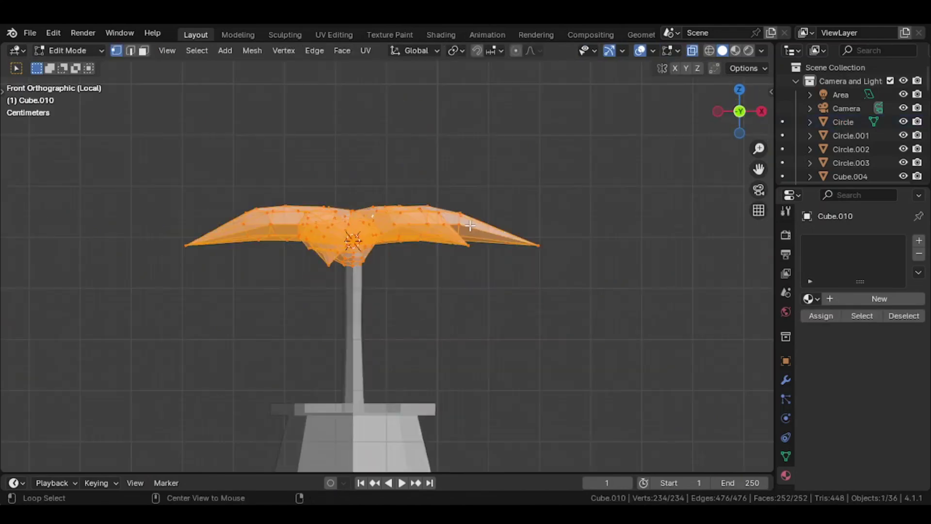
drag(563, 294, 517, 224)
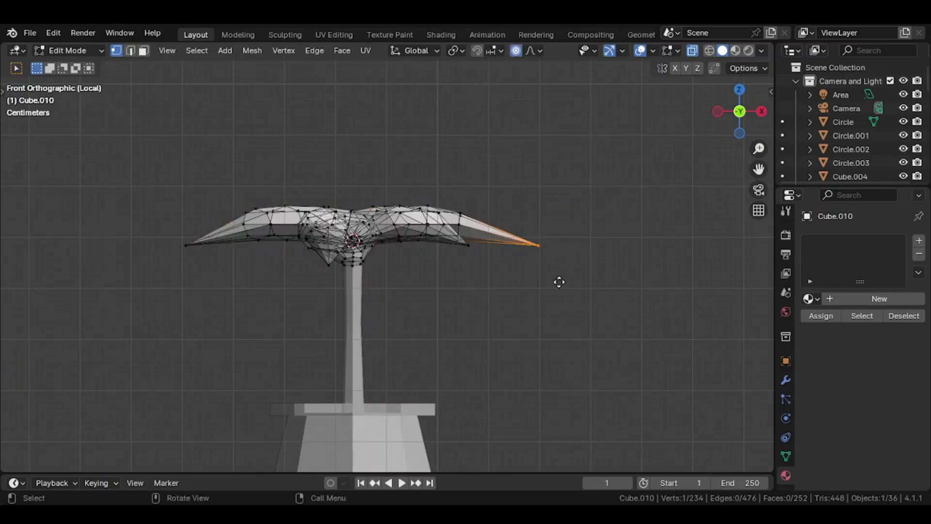
key(g)
scroll(559, 282, up, 1)
click(543, 286)
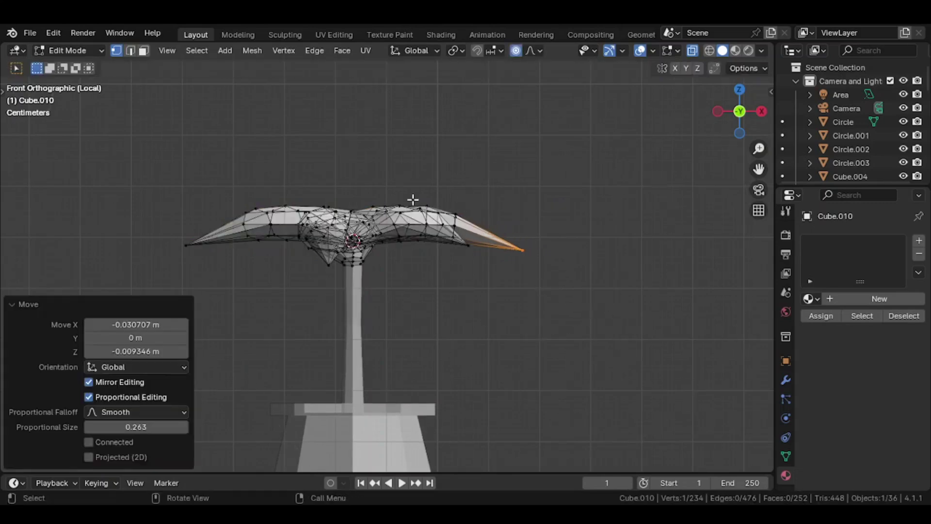
- Move the middle vertices of that side's leaves -0.001335 m in X and -0.00534 m in Z with proportional editing
drag(413, 202, 436, 258)
key(g)
click(436, 258)
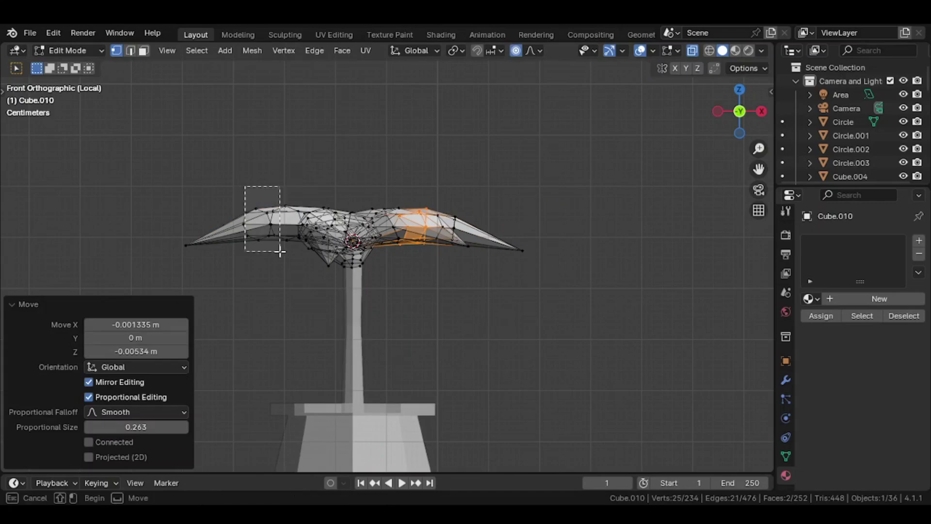
- Raise the middle vertices of the opposite side's leaves with proportional editing at a size of 0.149
drag(279, 251, 280, 251)
key(g)
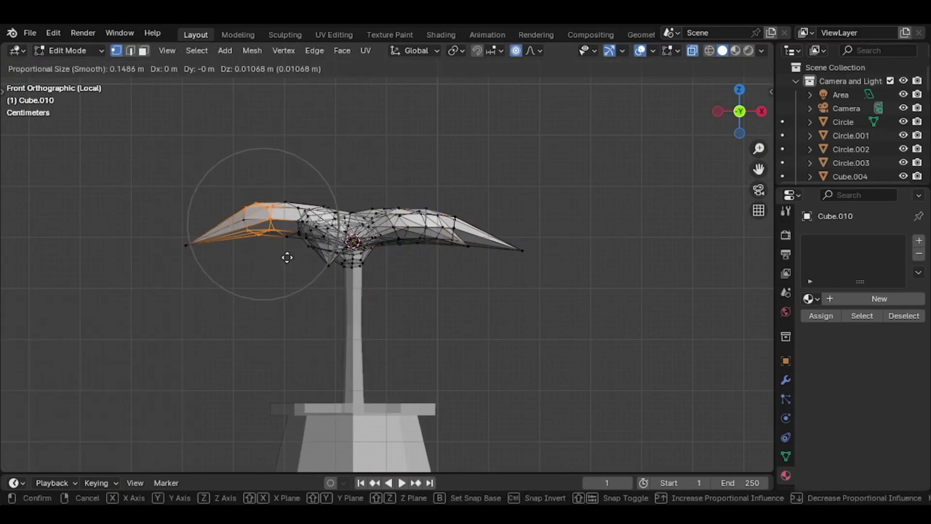
click(287, 257)
middle_drag(286, 255, 358, 264)
- Duplicate all the leaves and move the copy -0.12416 m along Z as a lower tier
key(a)
key(KP_5)
key(KP_1)
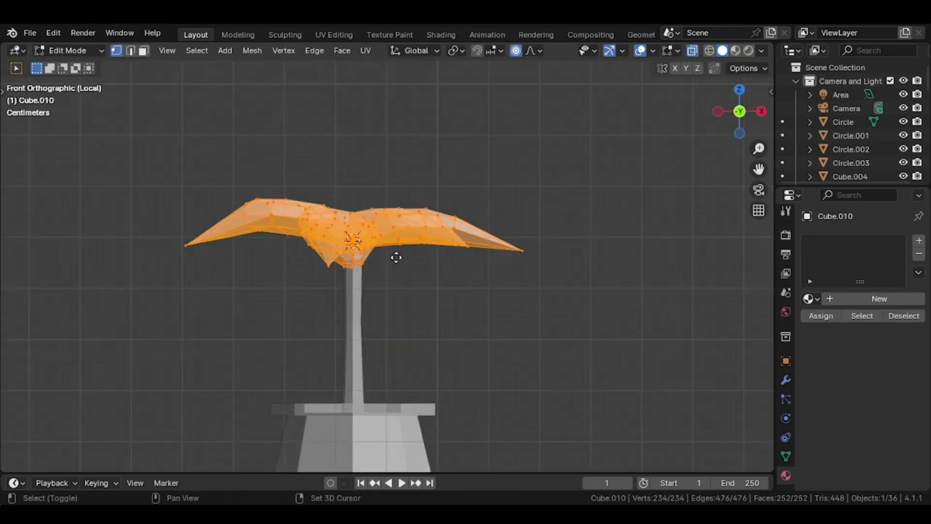
key(shift+d)
key(z)
click(401, 315)
middle_drag(401, 312, 341, 375)
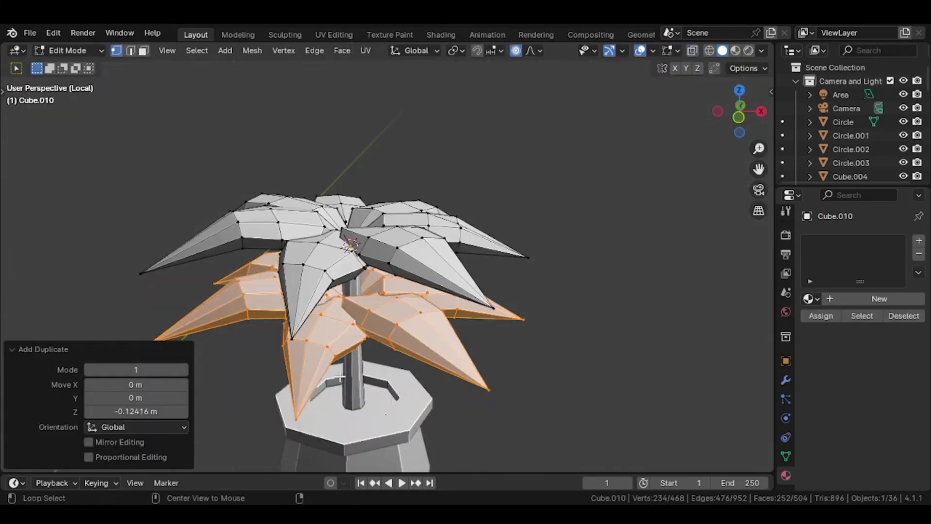
- Delete one leaf from the lower tier, extending the selection from its tip
click(472, 372)
key(l)
key(x)
click(483, 387)
middle_drag(484, 388, 427, 403)
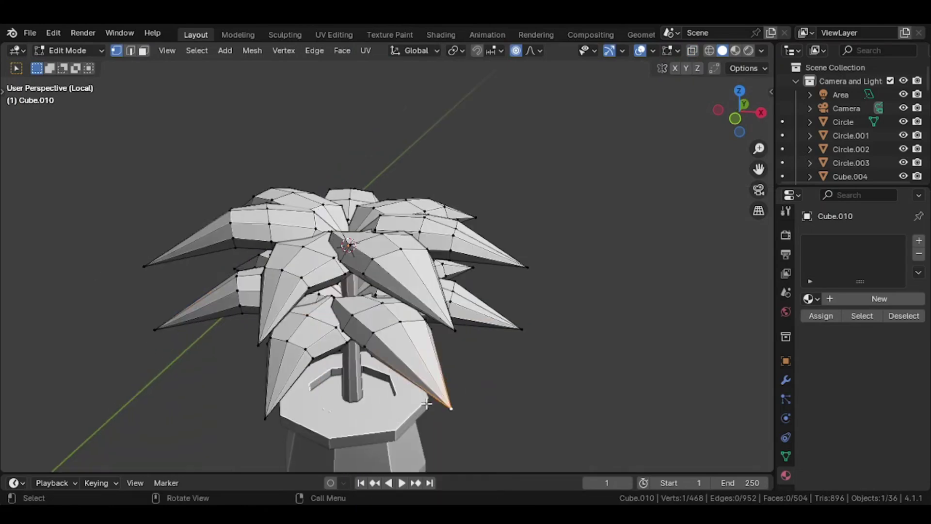
key(ctrl+KP_Add)
key(ctrl+KP_Add)
key(ctrl+KP_Add)
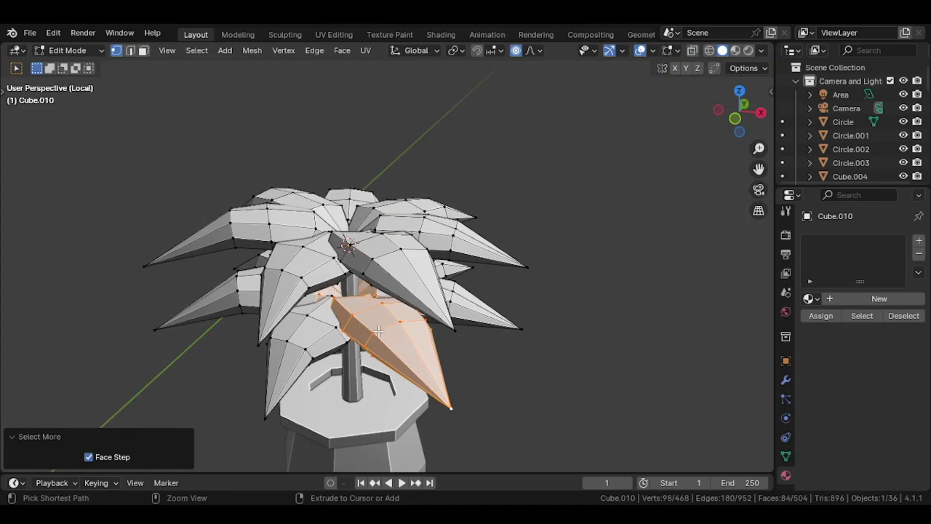
key(ctrl+KP_Subtract)
key(x)
click(378, 330)
middle_drag(378, 331, 454, 387)
key(ctrl+z)
key(x)
click(369, 362)
- Rotate two neighbouring lower-tier leaves together by 90° around Z with proportional editing turned off
key(ctrl+l)
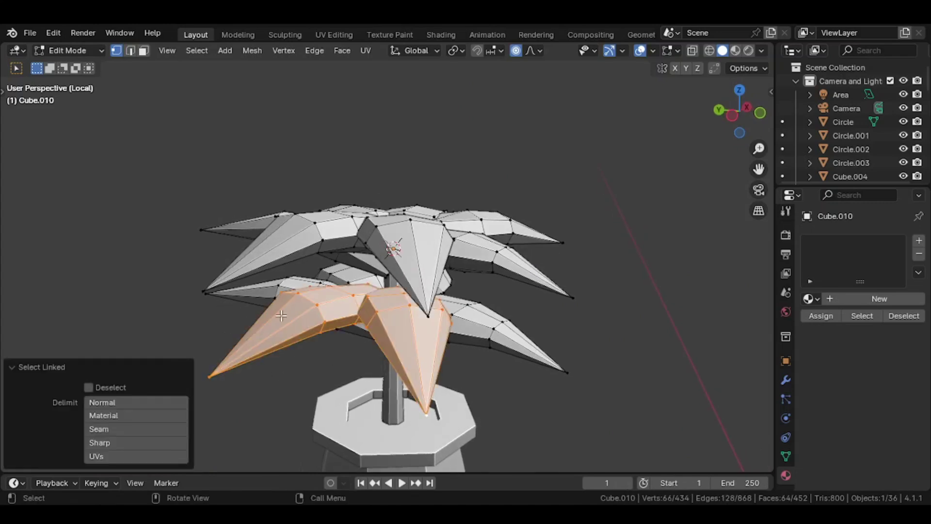
middle_drag(281, 316, 417, 407)
key(r)
key(z)
click(420, 411)
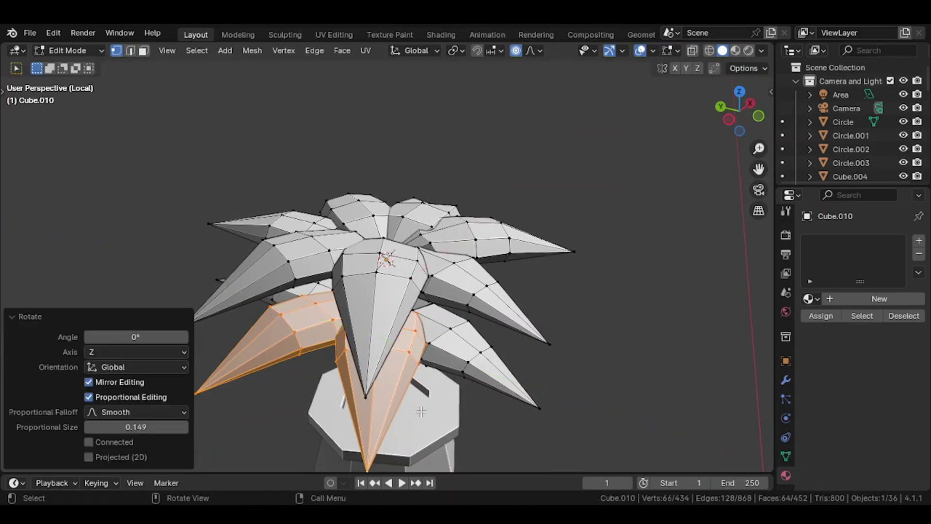
text(orz90)
key(Return)
- Move the two rotated leaves 0.088117 m in X and -0.066755 m in Y to meet the trunk
key(KP_7)
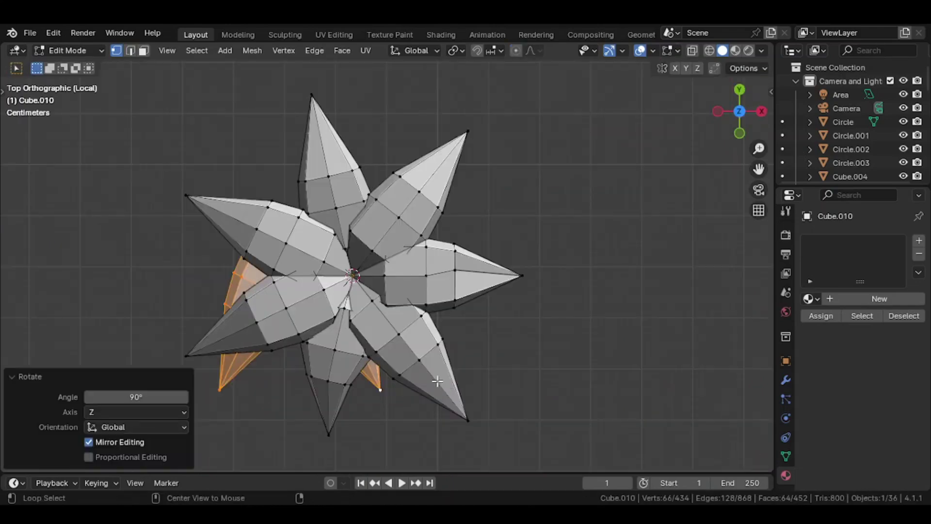
key(alt+z)
key(g)
key(shift+z)
click(425, 327)
middle_drag(425, 327, 342, 247)
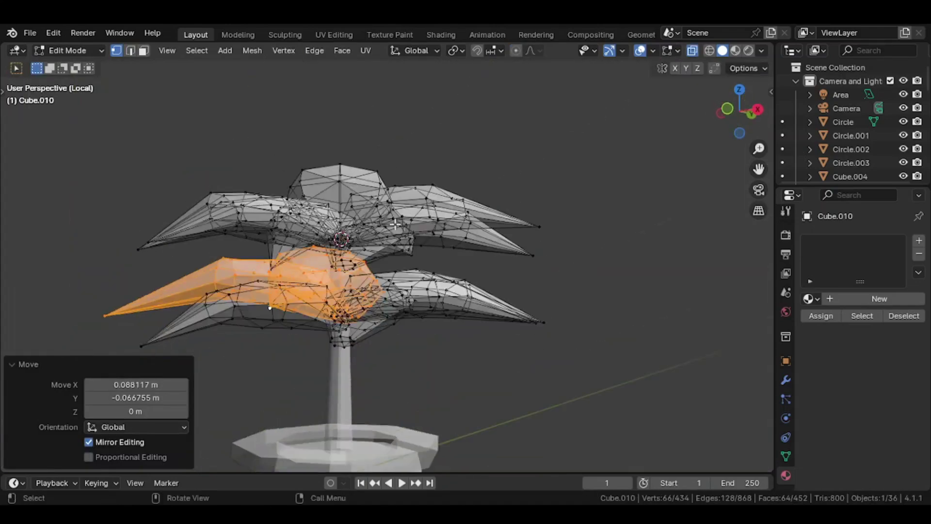
key(alt+z)
- Lower the two leaves along Z and tilt them -15.4° in the current side view
middle_drag(356, 286, 312, 275)
key(z)
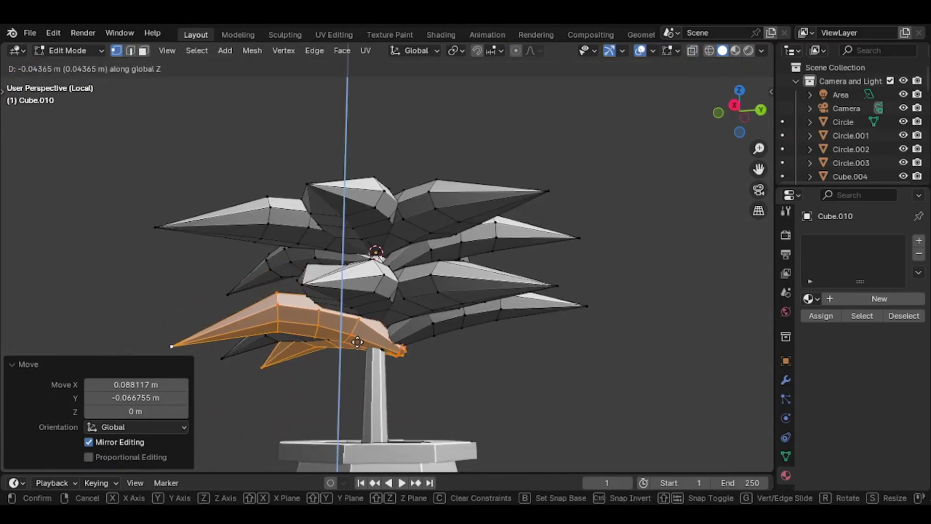
click(359, 358)
key(r)
click(459, 324)
- Move the two tilted leaves -0.024027 m along Y
key(g)
key(y)
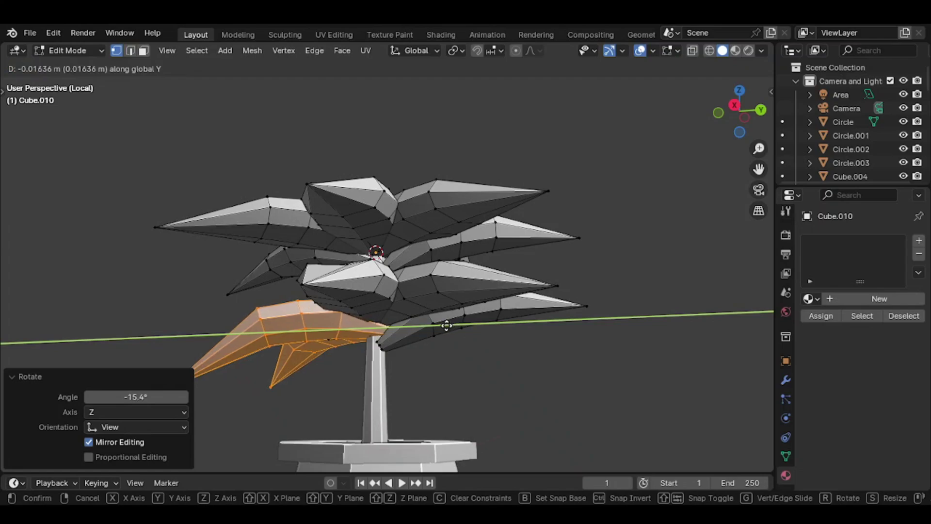
click(446, 326)
middle_drag(446, 325, 601, 381)
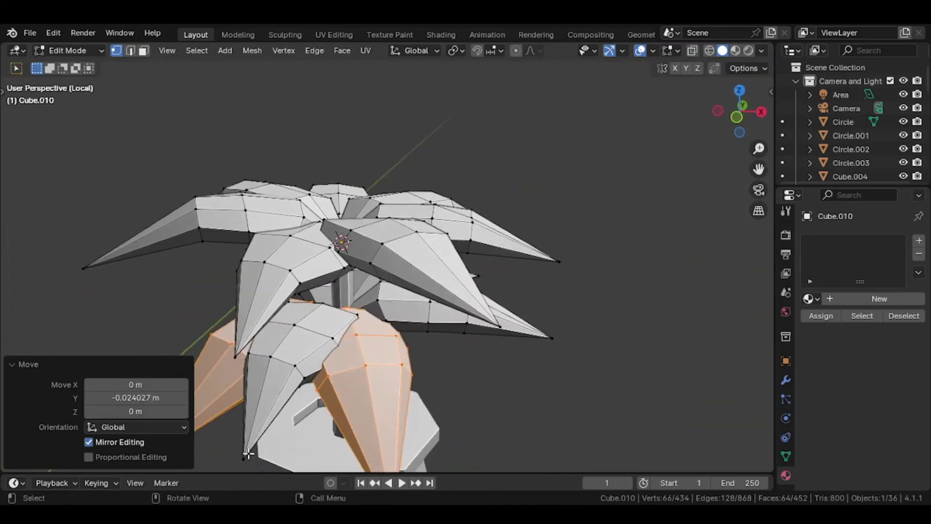
- Delete the lower-tier leaf that overlaps the two tilted leaves
key(l)
key(x)
click(212, 328)
- Select the whole lower leaf tier and raise it 0.023364 m along Z
middle_drag(211, 327, 239, 276)
key(alt+z)
drag(239, 277, 584, 365)
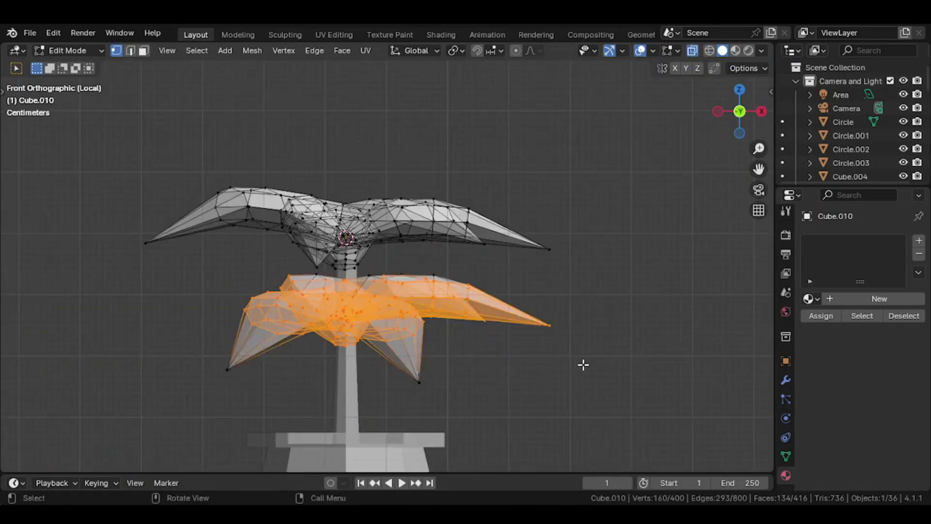
key(ctrl+KP_Add)
key(g)
key(z)
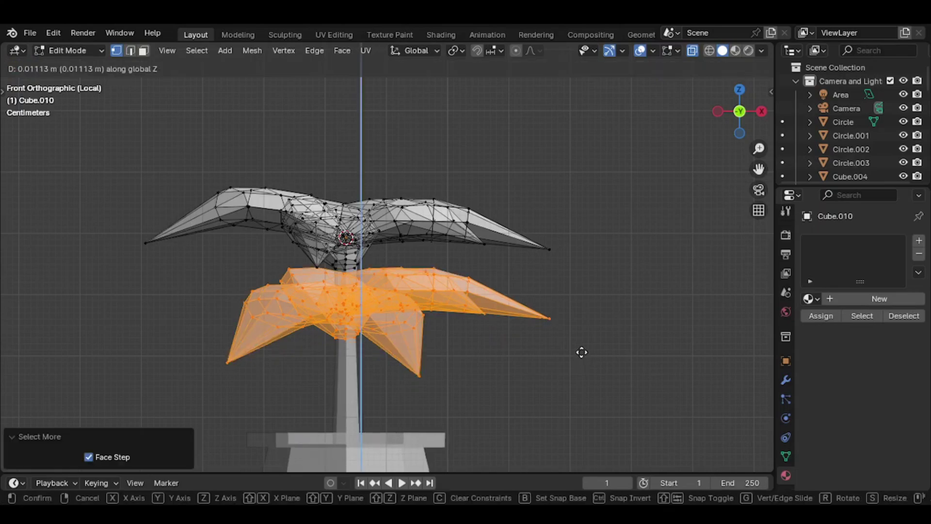
click(581, 350)
key(alt+z)
- Rotate the lower leaf tier about 13° around Z so its leaves sit between the upper ones
middle_drag(581, 350, 504, 359)
key(KP_7)
key(alt+z)
key(r)
key(z)
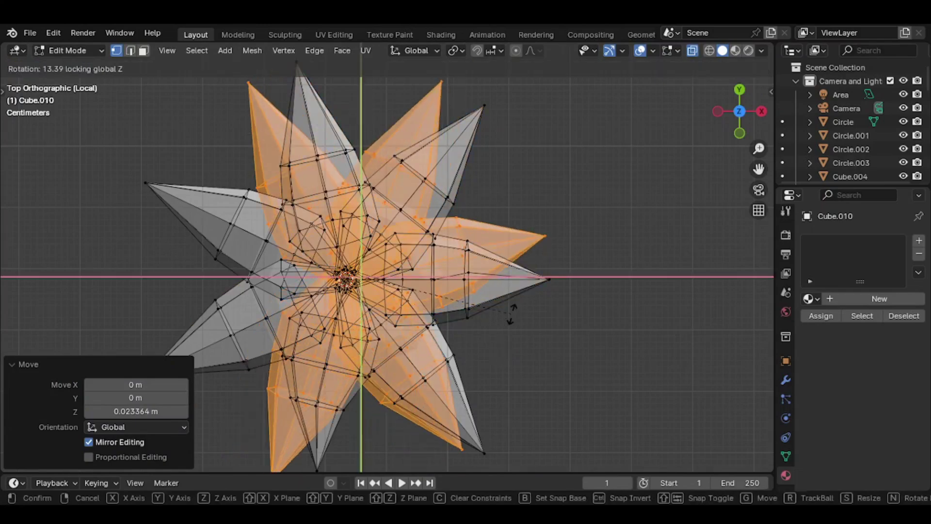
click(511, 314)
key(alt+z)
middle_drag(511, 314, 509, 162)
key(Tab)
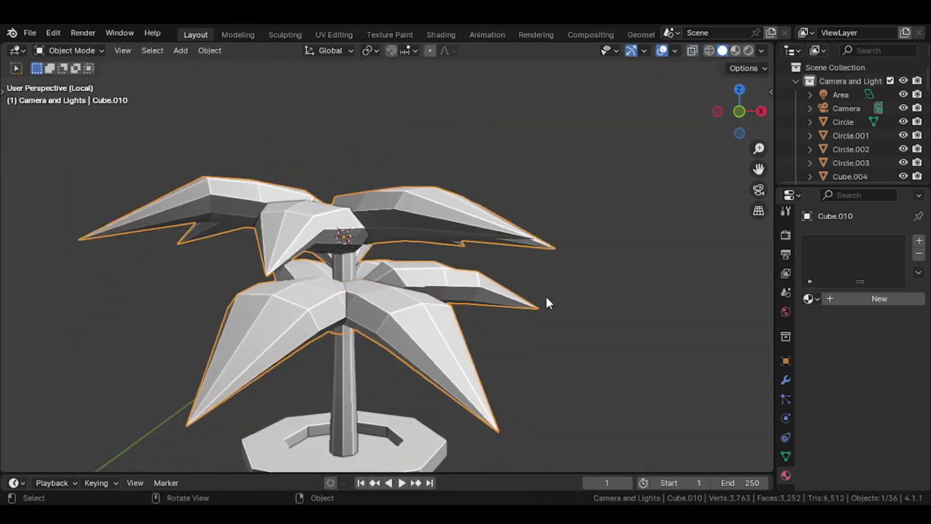
- Move one lower leaf's tip -0.004918 m in X, 0.002694 m in Y and 0.0214 m in Z
middle_drag(546, 303, 514, 320)
key(Tab)
click(239, 370)
key(g)
click(286, 380)
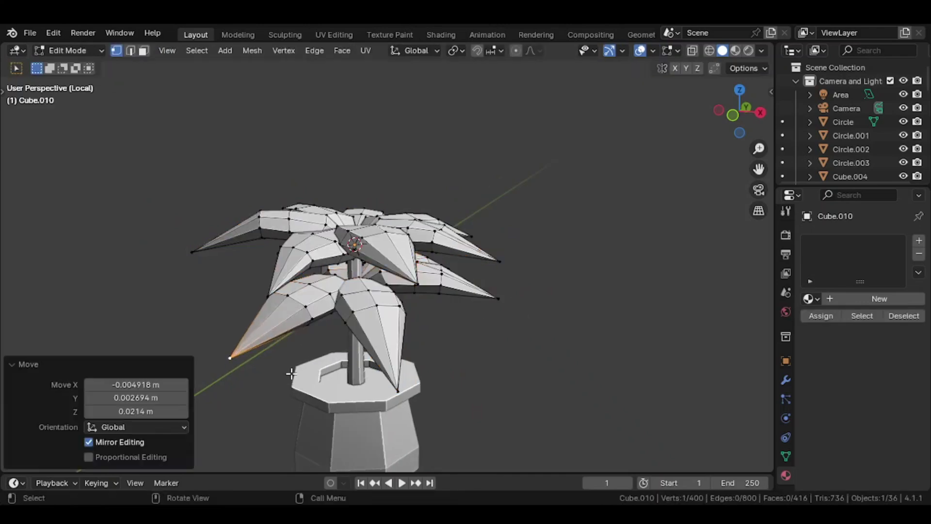
key(Tab)
middle_drag(341, 370, 270, 334)
key(Tab)
- Duplicate one linked lower leaf and move the copy 0.20026 m up along Z above the crown
middle_drag(391, 316, 275, 374)
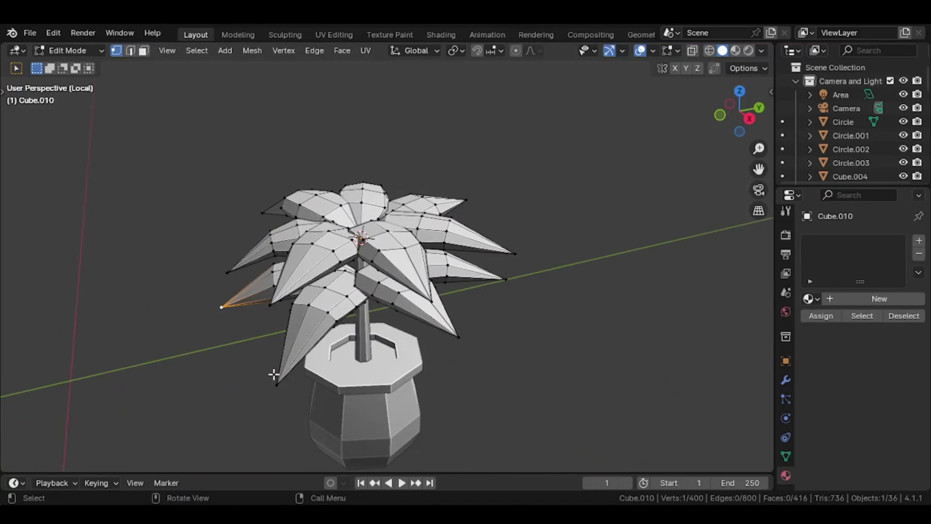
key(l)
middle_drag(359, 382, 422, 366)
key(KP_1)
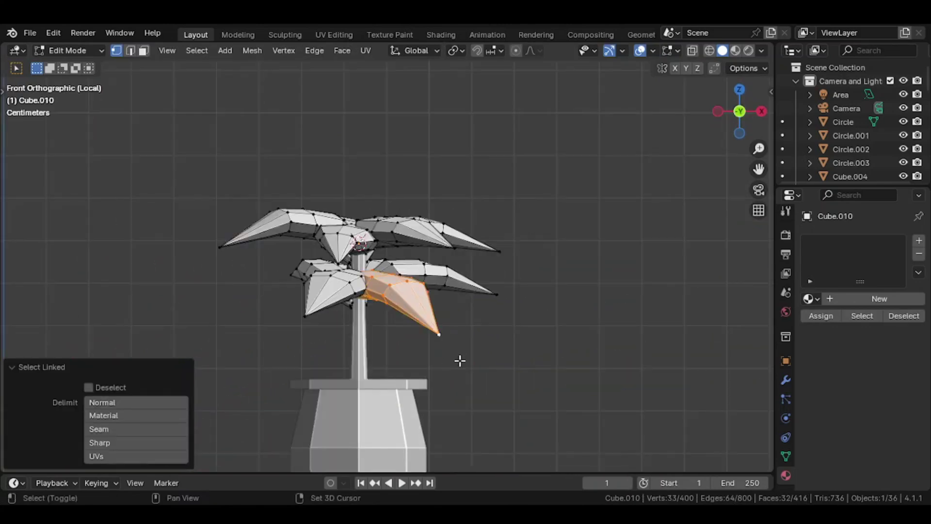
key(g)
key(z)
click(445, 257)
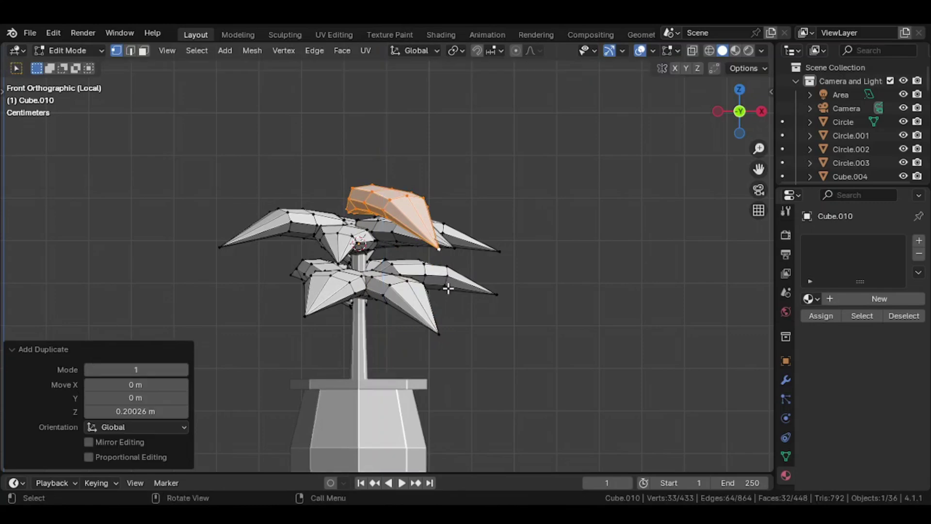
- Reposition the duplicated leaf horizontally to fit it into the top of the crown
click(456, 228)
middle_drag(456, 227, 363, 272)
click(403, 343)
key(g)
key(shift+z)
click(383, 310)
click(363, 277)
key(Tab)
- Leave the isolated view, scale the leaf crown down slightly and adjust its height on the trunk
key(KP_Divide)
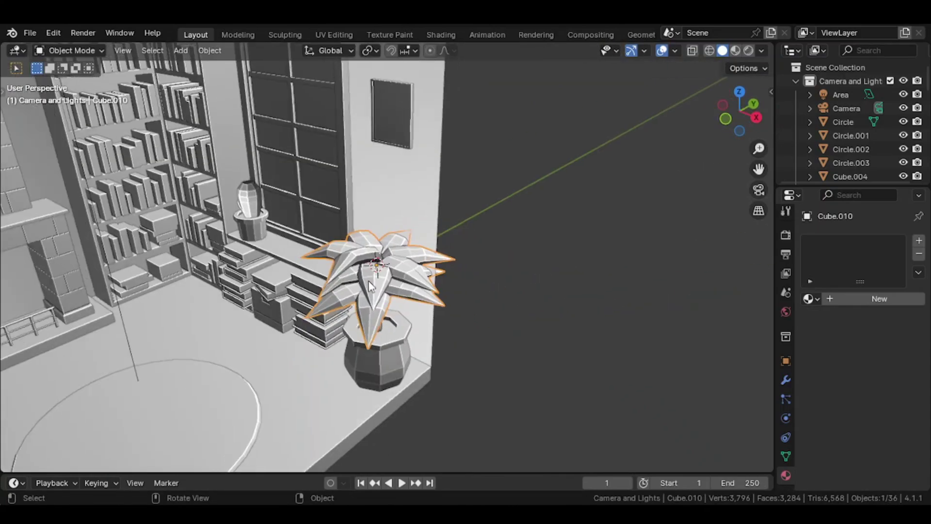
key(s)
click(450, 333)
middle_drag(451, 332, 381, 377)
key(g)
key(z)
click(436, 272)
key(KP_7)
key(Tab)
key(Tab)
- Add the pot to the selection and move the whole plant horizontally away from the room's corner
click(381, 378)
key(KP_7)
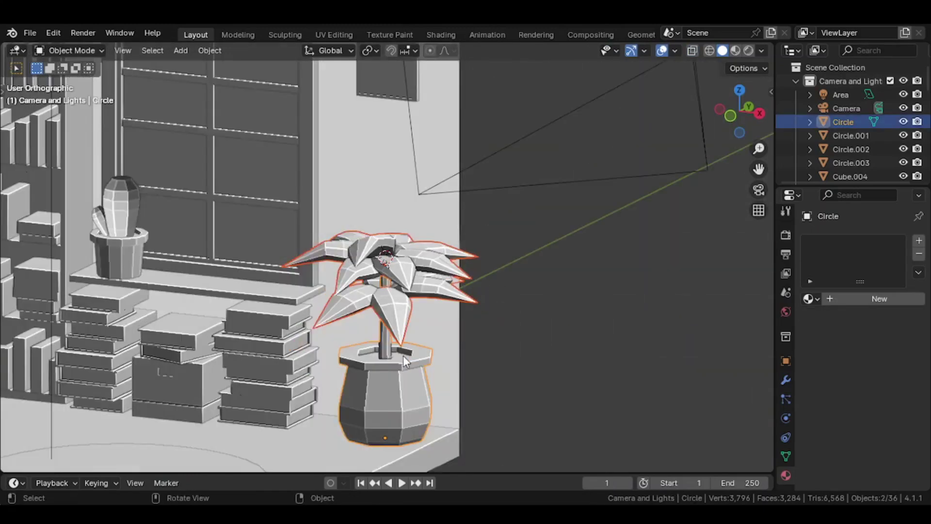
key(g)
key(x)
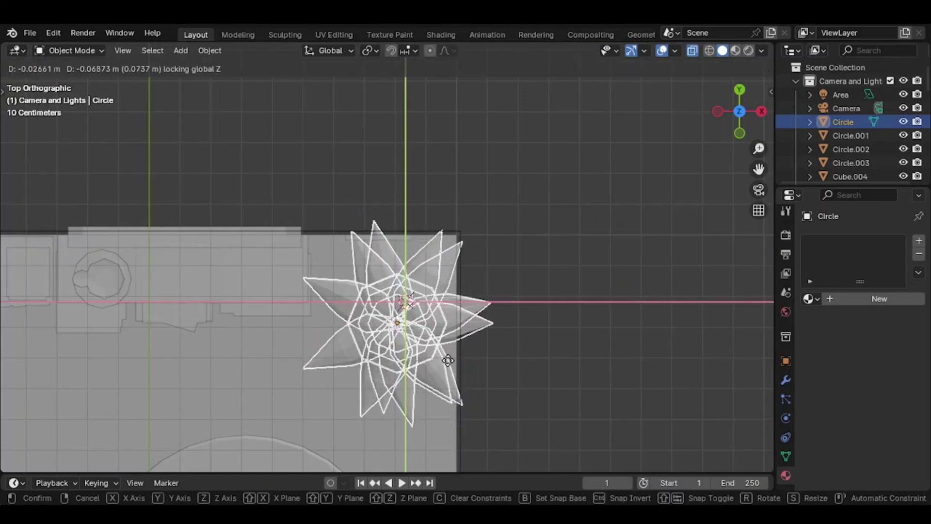
key(Escape)
key(Tab)
drag(341, 205, 477, 251)
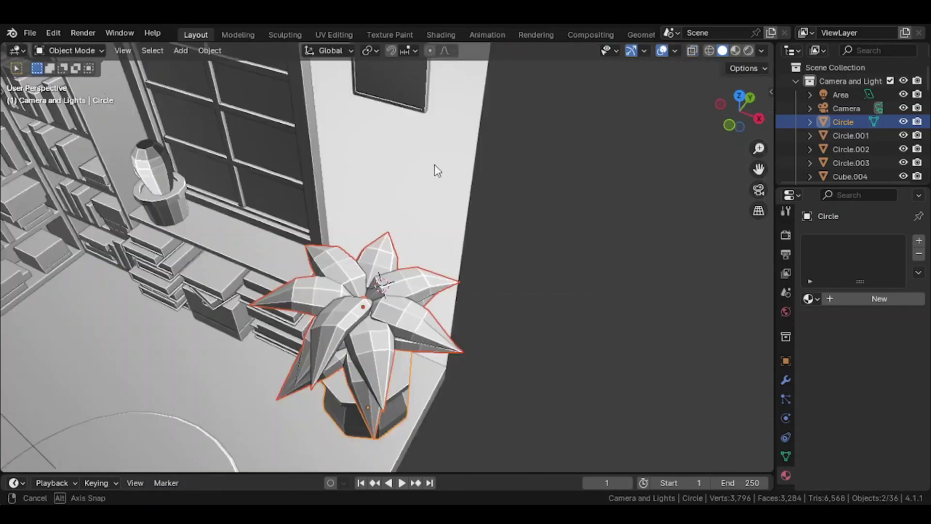
middle_drag(435, 164, 511, 237)
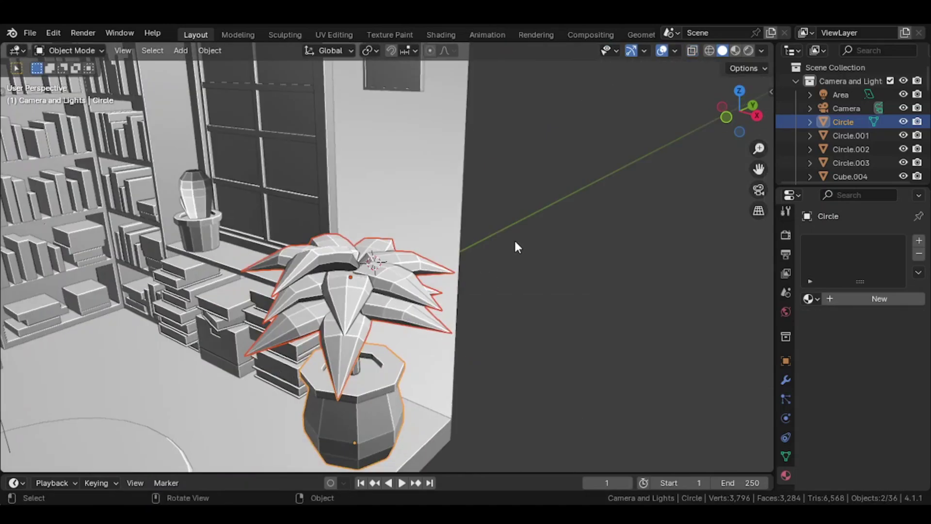
- Duplicate the plant pot and snap the copy to the 3D cursor placed on the fireplace mantel
middle_drag(548, 273, 530, 280)
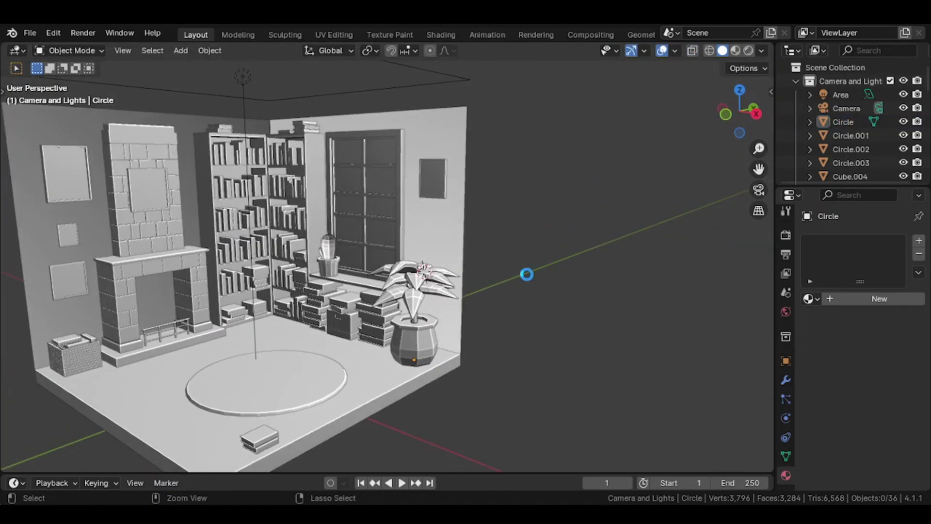
middle_drag(529, 281, 301, 301)
scroll(295, 312, up, 4)
scroll(295, 315, up, 3)
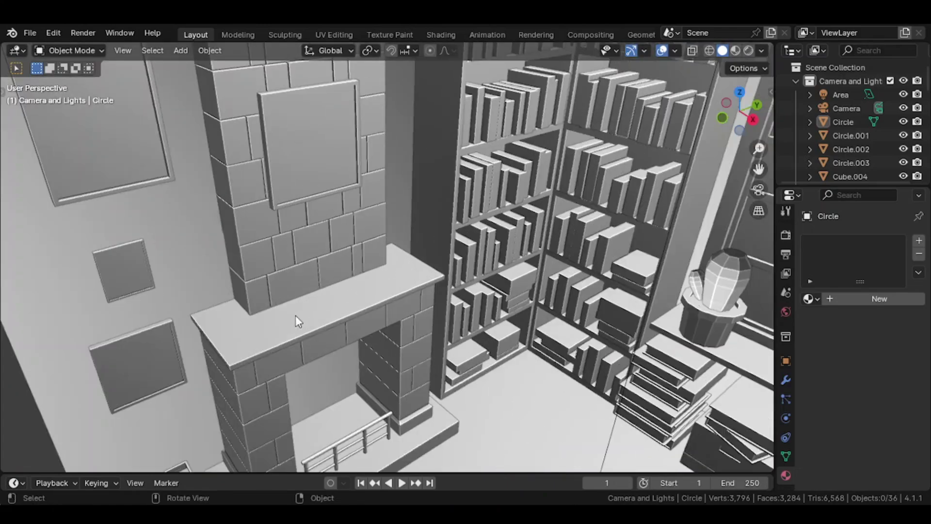
scroll(330, 298, down, 3)
scroll(629, 365, up, 2)
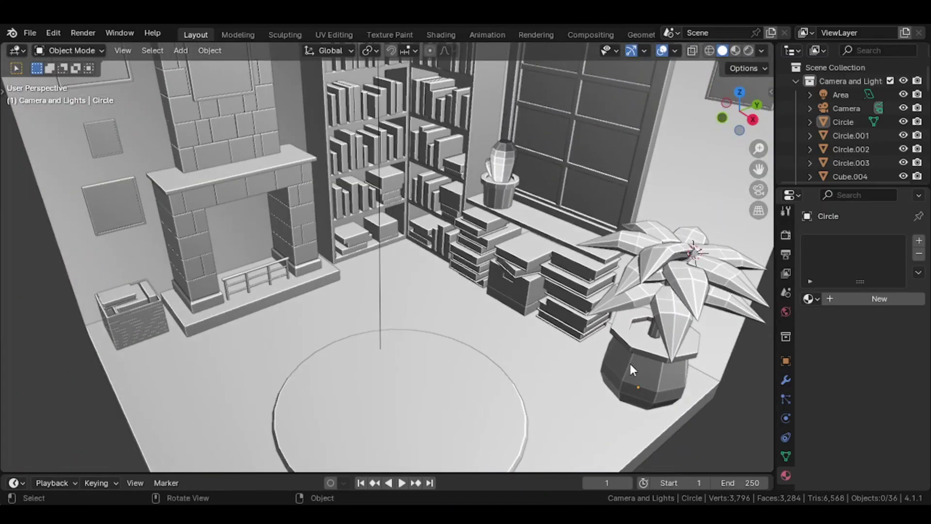
click(630, 364)
key(shift+d)
right_click(629, 365)
shift+right_click(189, 178)
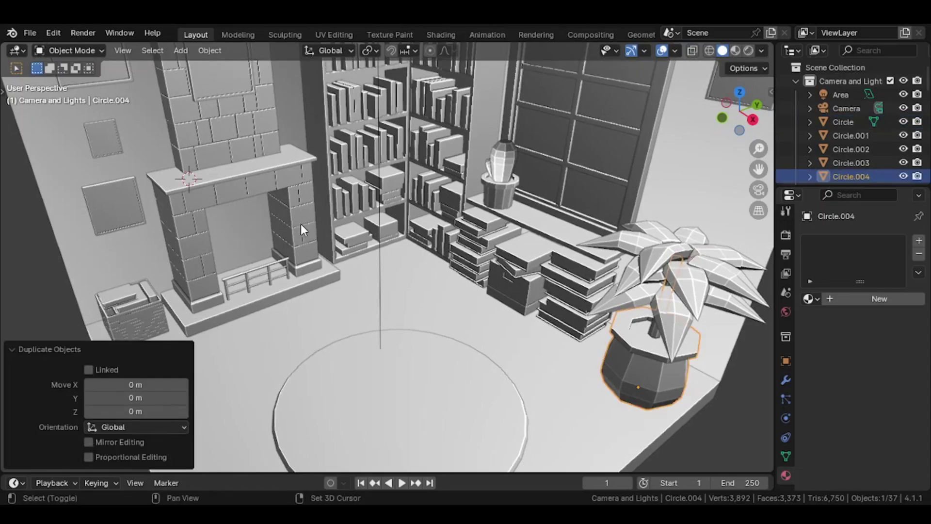
key(shift+s)
shift+middle_drag(321, 227, 376, 270)
- Scale the pot copy down to fit the mantel and apply its scale
key(s)
click(290, 246)
key(ctrl+a)
click(290, 246)
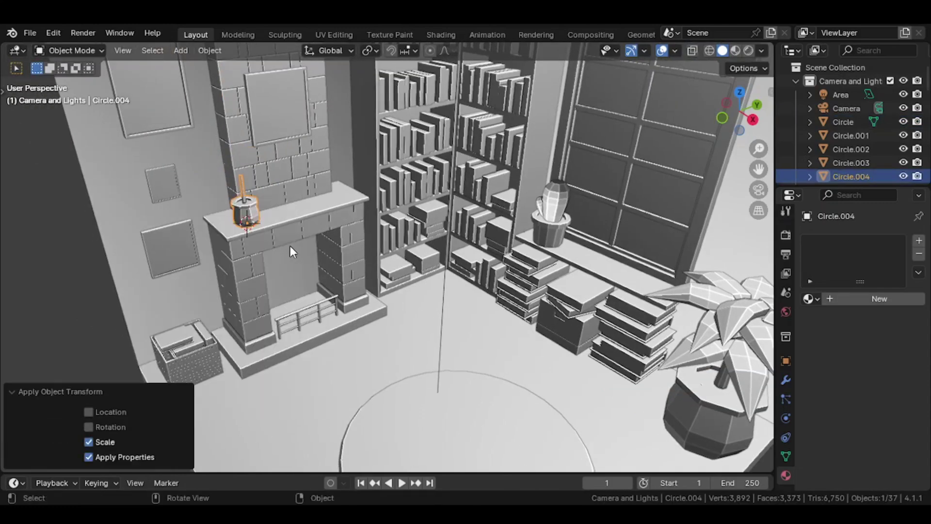
- Isolate the small pot and delete the vertices of its trunk, soil and thick rim
key(KP_Divide)
key(Tab)
key(alt+z)
key(ctrl+KP_Add)
key(ctrl+KP_Add)
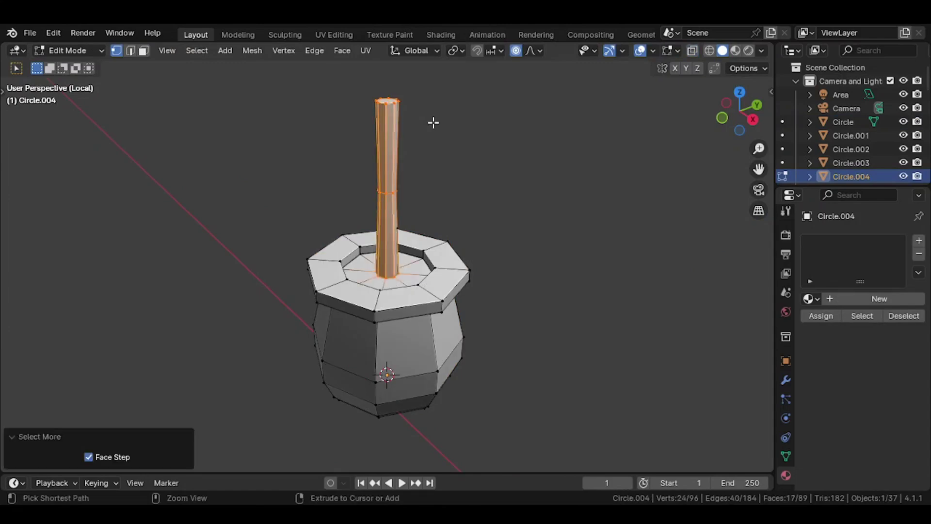
key(x)
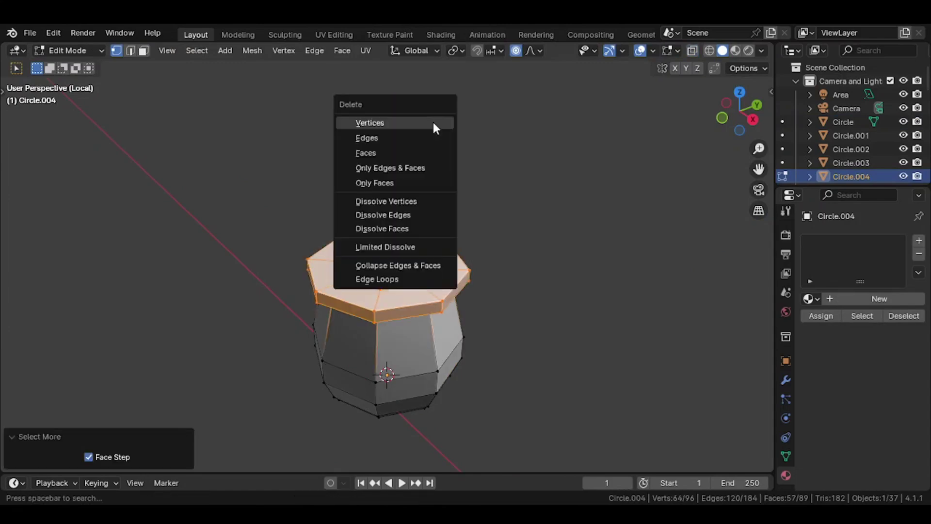
click(432, 124)
- Raise the small pot's open top edge loop along Z with proportional editing turned off
middle_drag(423, 160, 287, 239)
key(alt+z)
alt+click(436, 279)
key(alt+z)
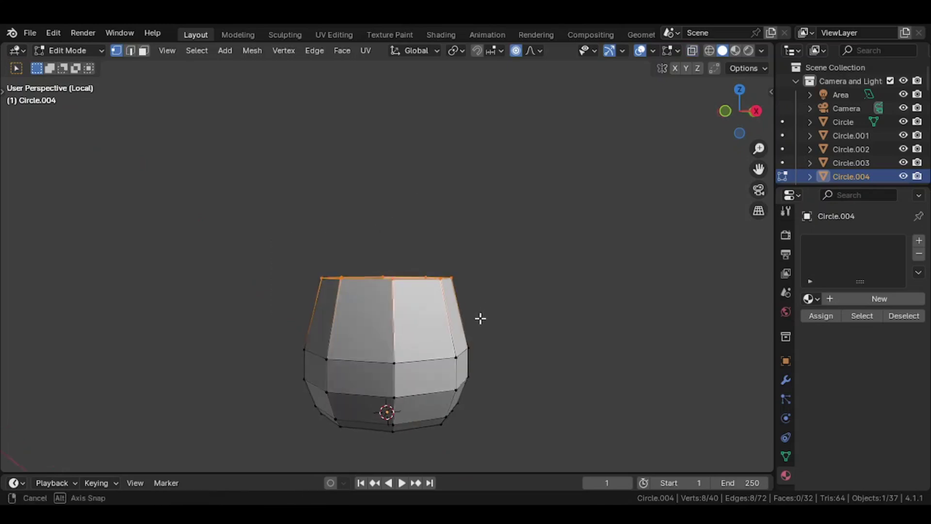
key(g)
key(z)
click(479, 315)
key(o)
key(g)
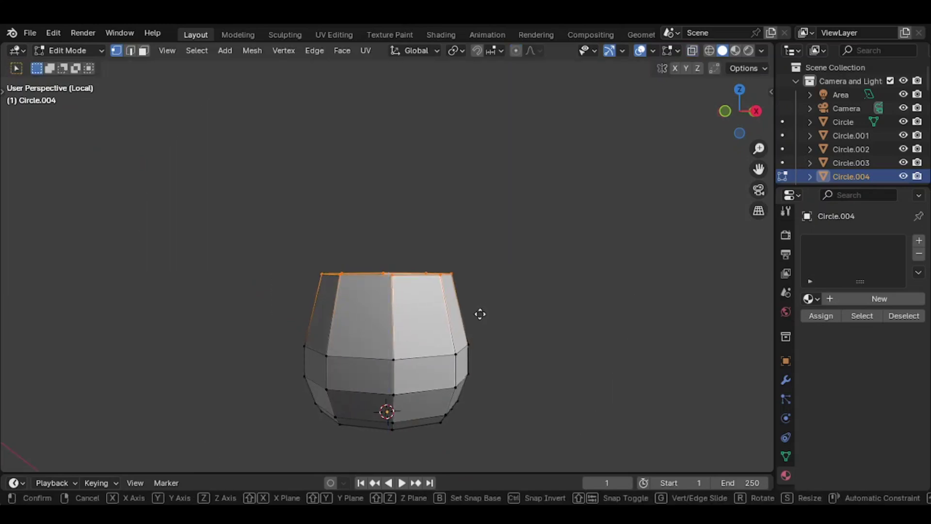
key(z)
click(479, 305)
- Extrude the small pot's top edge loop 0.004893 m upward along Z
key(g)
key(z)
click(478, 300)
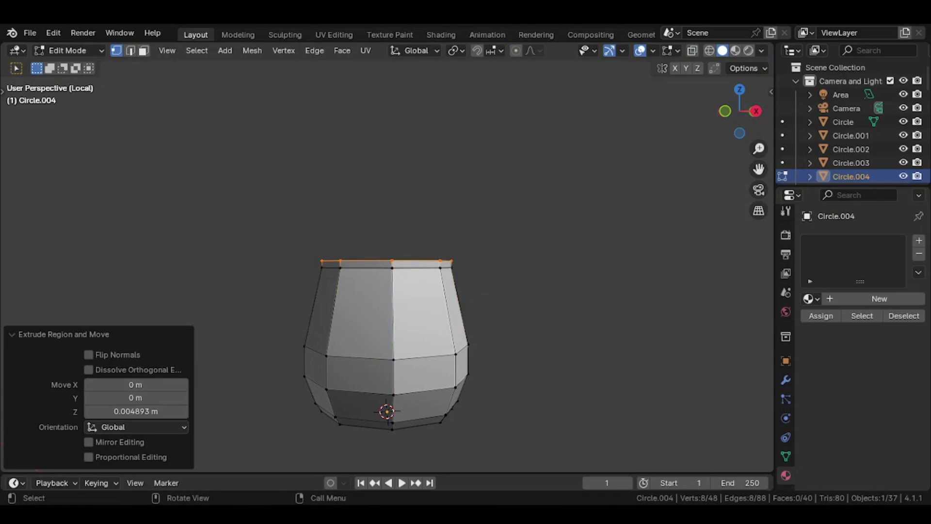
- Flare the small pot's top edge loop outward by scaling it to 1.112 in X and Y only
key(s)
key(shift+z)
click(490, 301)
middle_drag(490, 301, 489, 329)
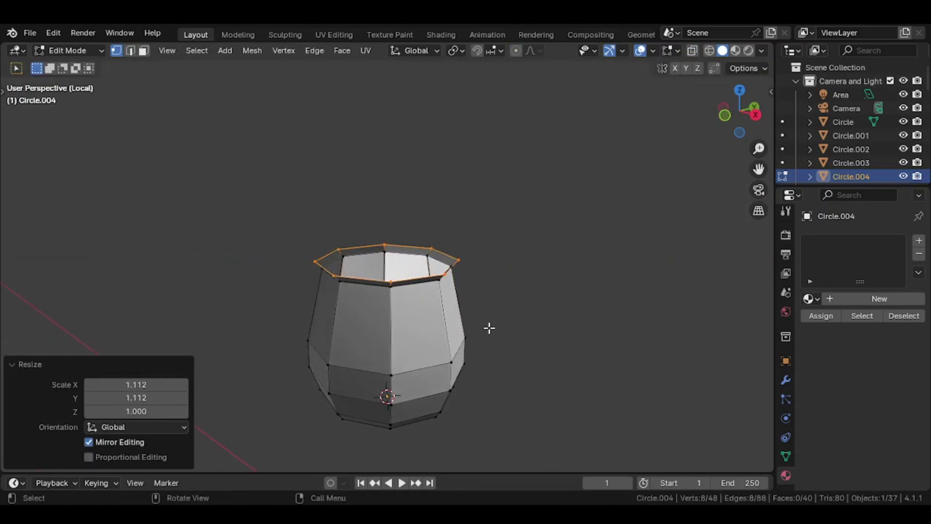
- Extrude the small pot's rim inward to about 0.68 scale, fill the opening with a face and return to the full scene
key(e)
right_click(489, 327)
key(s)
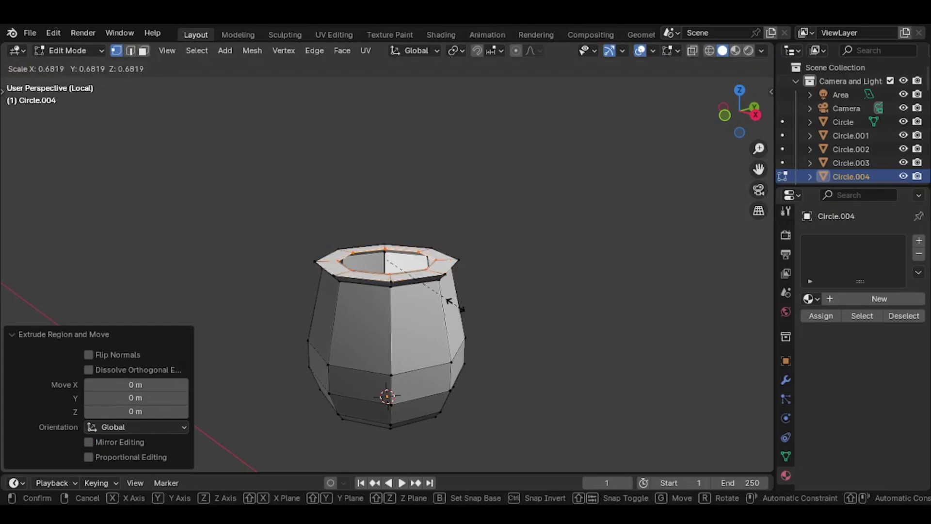
click(448, 301)
key(f)
key(Tab)
key(KP_Divide)
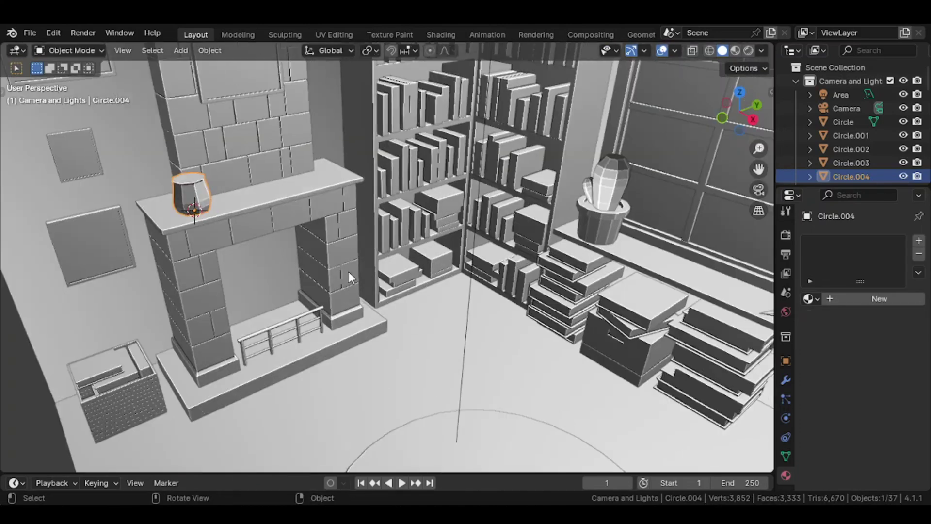
- Scale the small pot on the mantel down to 0.885
shift+middle_drag(381, 289, 537, 360)
scroll(485, 351, up, 3)
key(s)
click(468, 317)
shift+middle_drag(434, 279, 470, 293)
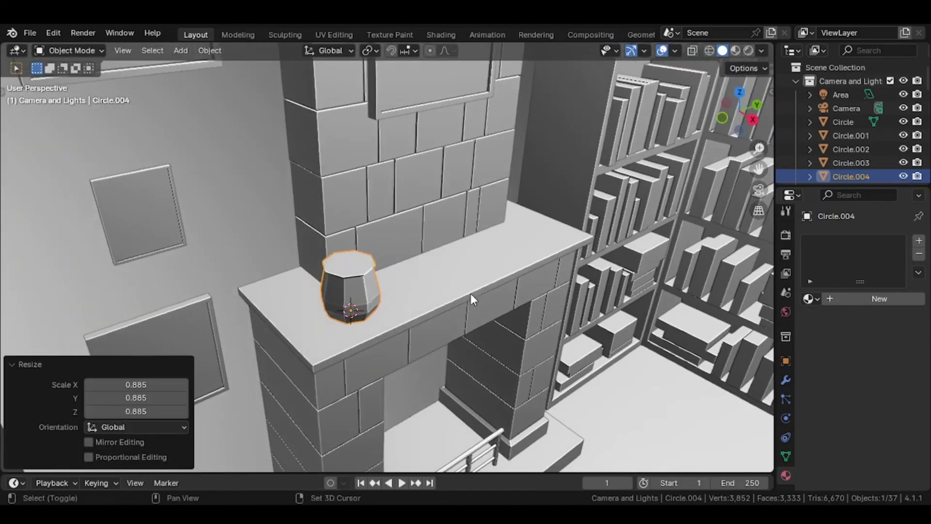
- Enlarge the pot's inner top face to 1.114 and extrude it 0.003605 m down into the rim
scroll(470, 293, up, 1)
key(Tab)
key(s)
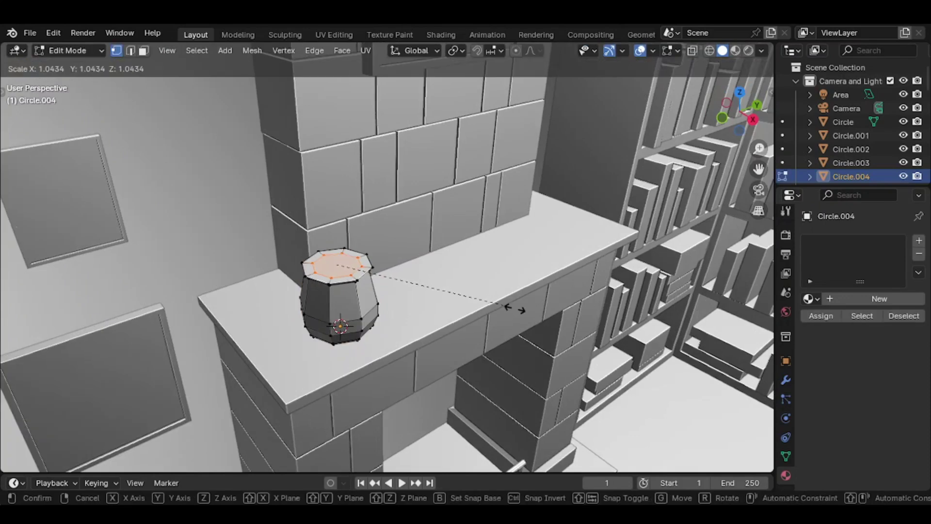
click(590, 325)
key(e)
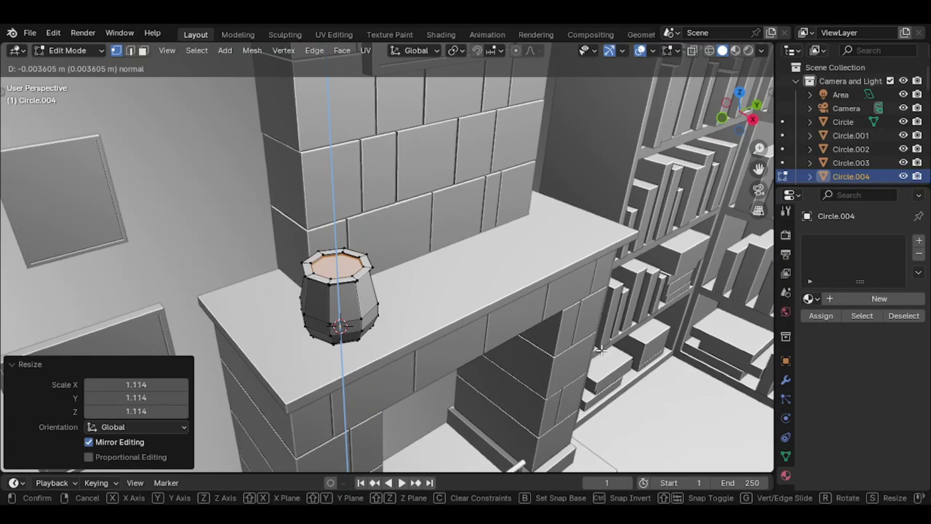
click(601, 350)
- Inset the pot's soil face to a small centre, extrude it 0.039144 m up as a stem and narrow its top
scroll(478, 270, up, 4)
key(i)
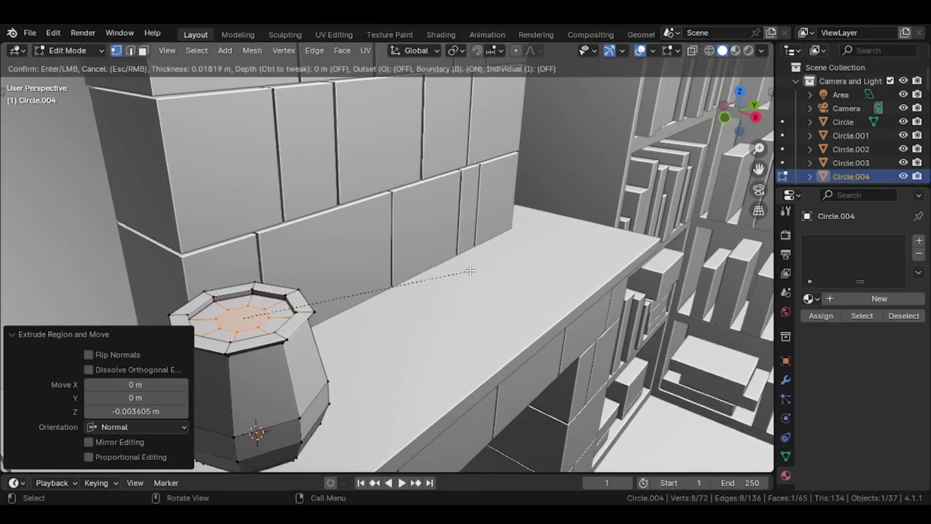
click(463, 272)
key(e)
click(436, 218)
key(s)
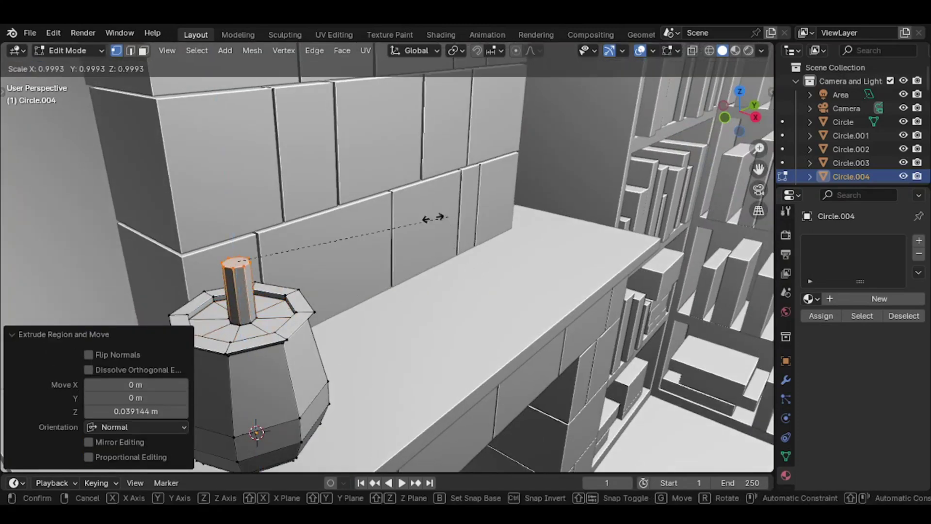
click(381, 232)
- Snap the 3D cursor to the stem's top, isolate the pot and add a plane at the cursor in top view
key(shift+s)
key(2)
key(Tab)
key(KP_Divide)
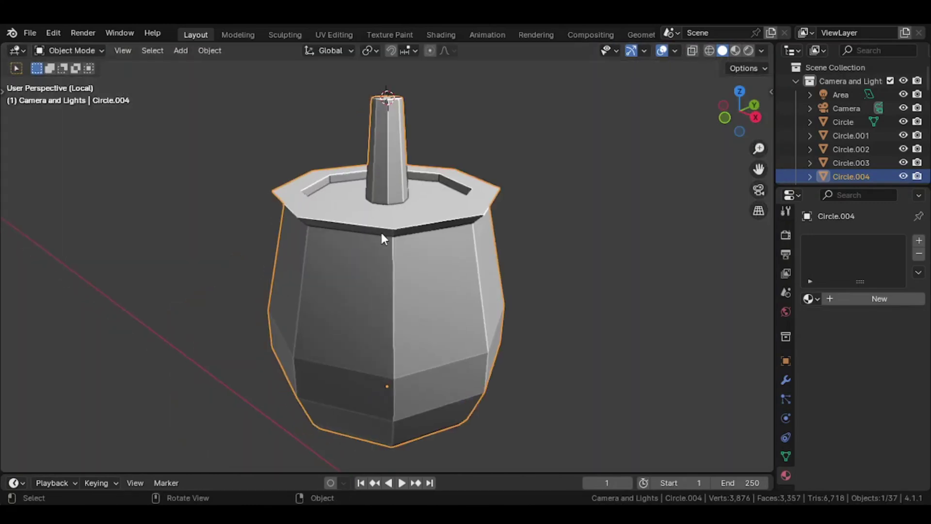
shift+middle_drag(380, 231, 361, 344)
key(KP_5)
key(KP_7)
key(shift+a)
mouse_move(446, 234)
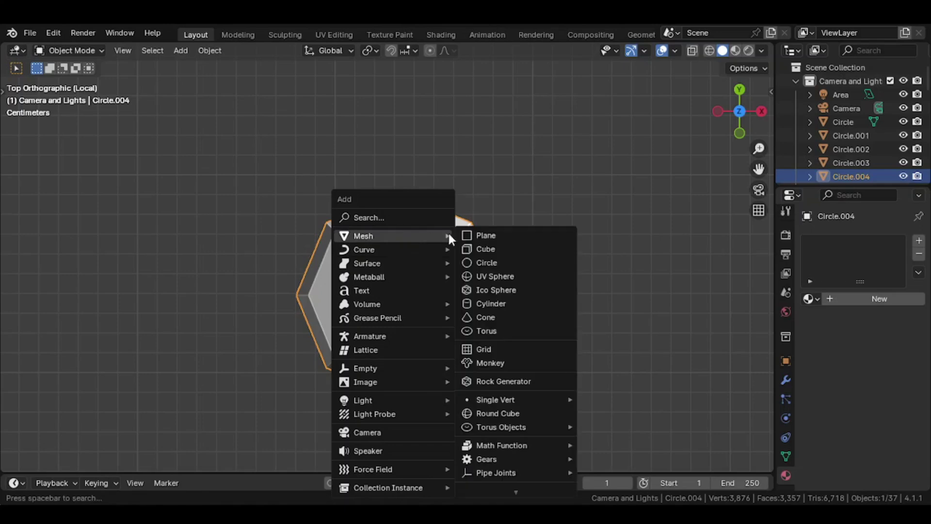
click(490, 235)
- Move the plane's mesh along Y so its lower edge meets the plane's origin on the stem
scroll(519, 288, down, 2)
scroll(519, 288, down, 2)
key(Tab)
key(g)
key(y)
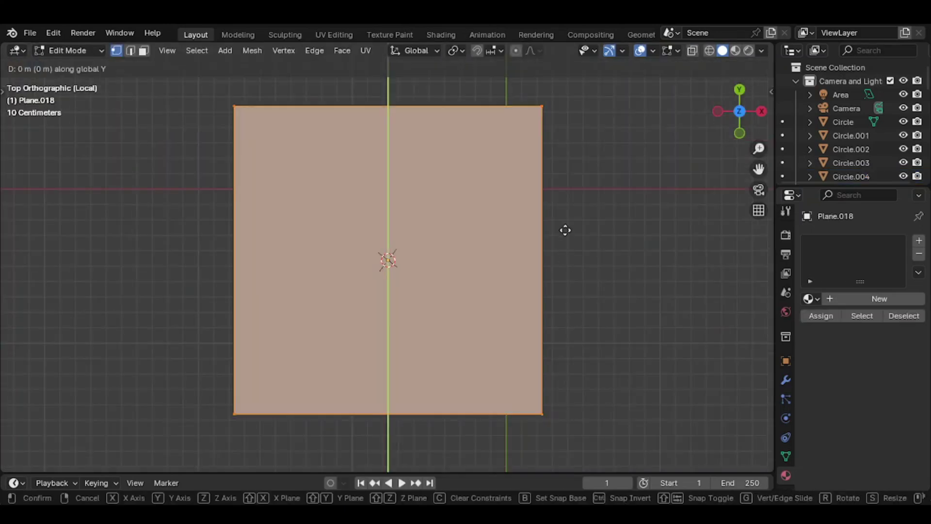
ctrl+click(559, 138)
key(g)
key(y)
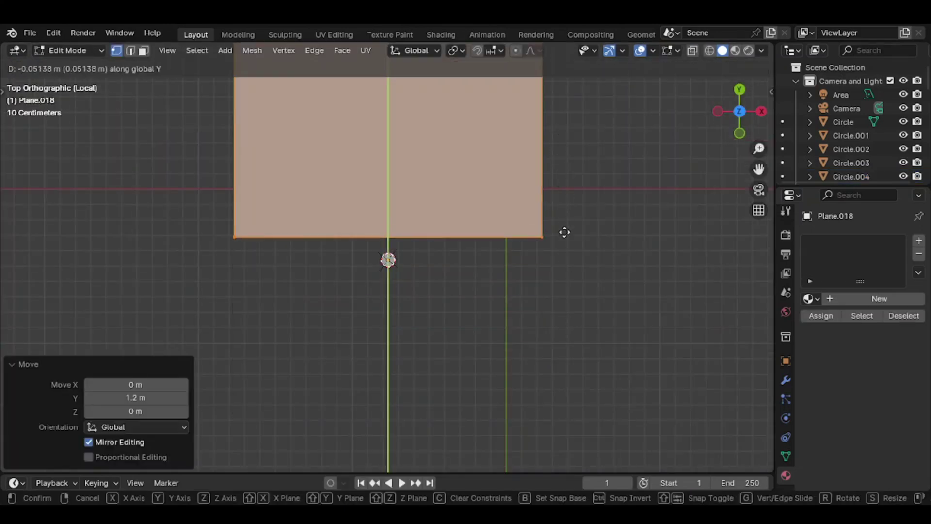
click(564, 244)
key(Tab)
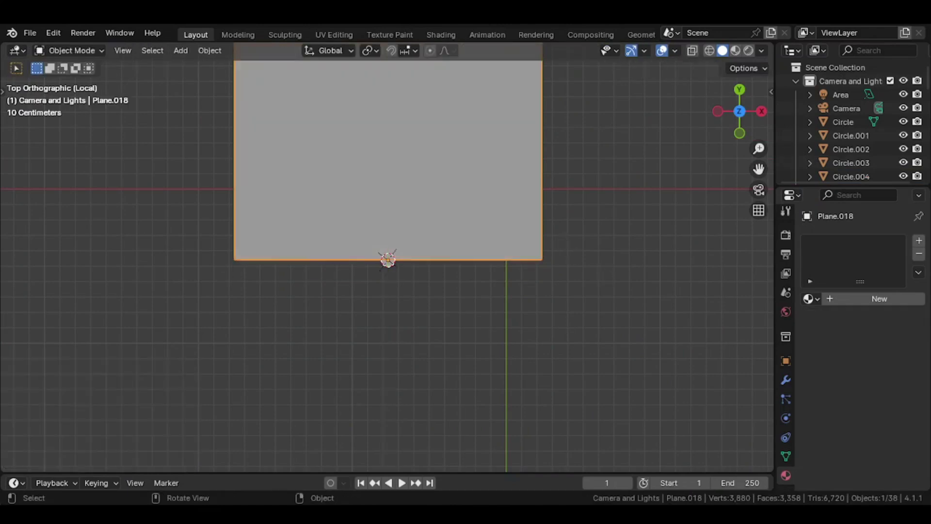
- Shrink the plane to 0.259, narrow it along X, and scale it uniformly to 0.386
key(s)
click(472, 262)
key(s)
key(x)
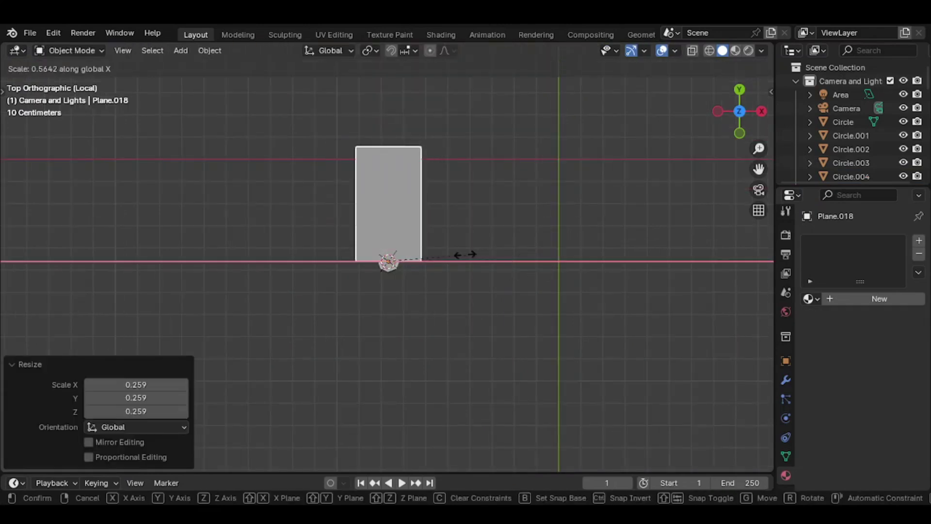
click(428, 259)
key(s)
click(431, 267)
scroll(508, 272, up, 8)
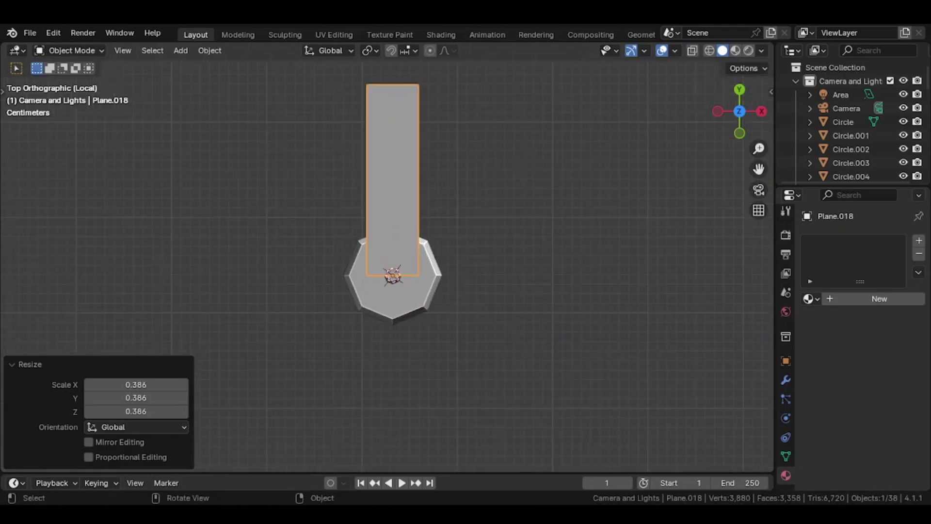
- Narrow the plane to 0.321 along X and shrink the resulting strip uniformly to about 0.71
key(s)
key(x)
click(430, 270)
key(s)
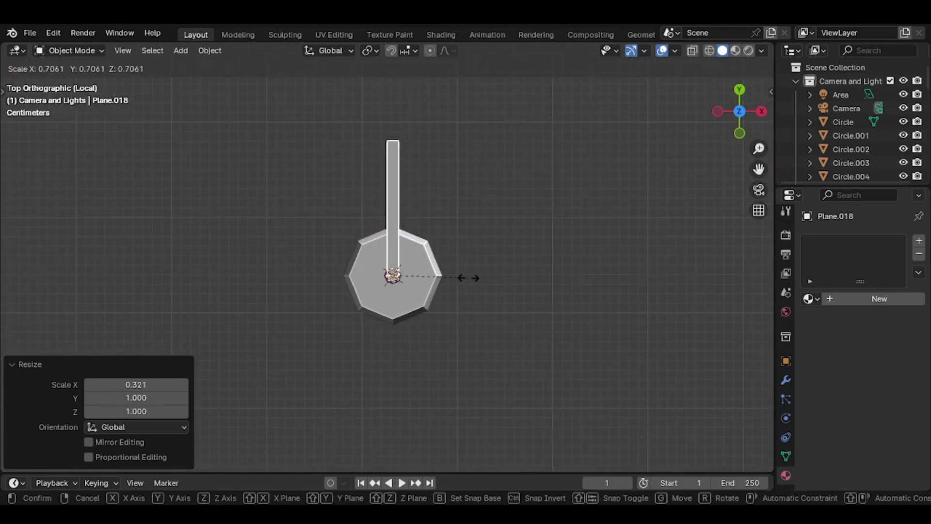
click(468, 278)
- Cut a centred lengthwise loop into the leaf strip and raise it about 0.015 m along Z
key(Tab)
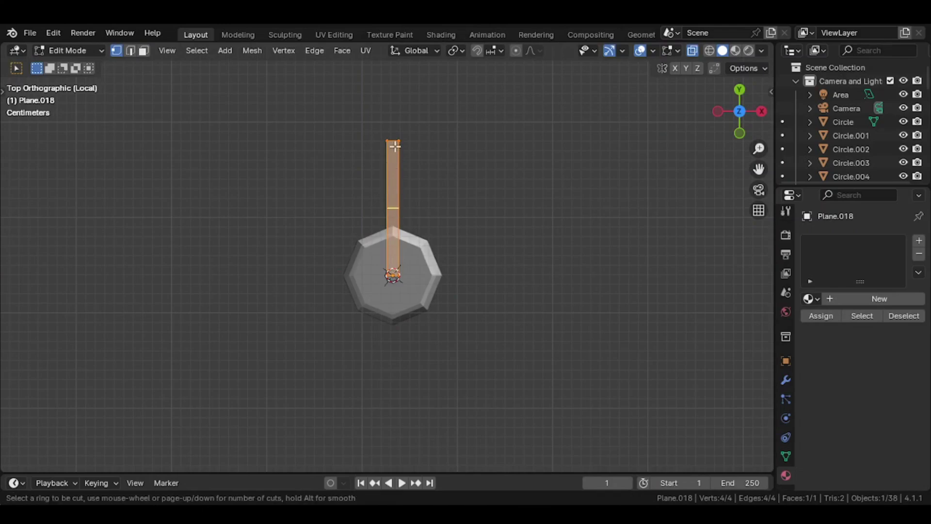
click(455, 237)
right_click(456, 237)
middle_drag(456, 238, 408, 161)
key(g)
key(z)
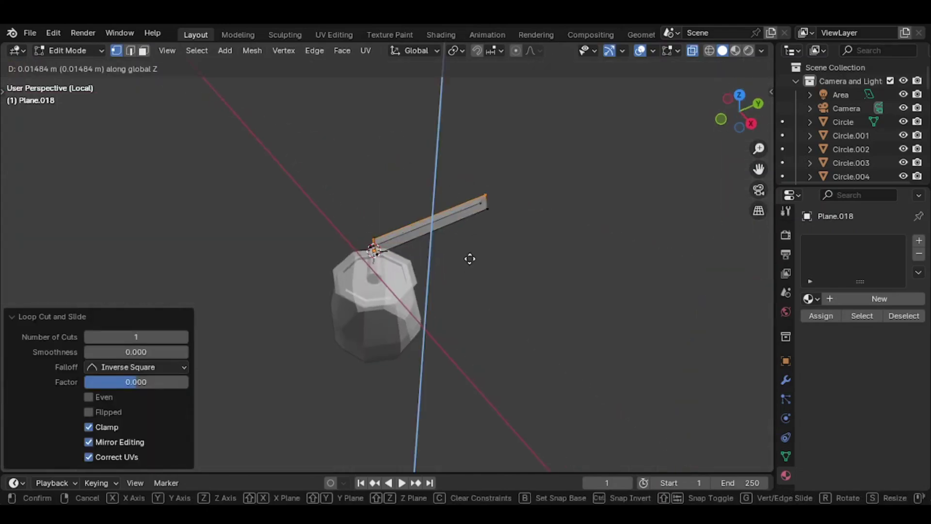
click(470, 265)
- Cut a crosswise loop at the leaf's middle, shift it along Y toward the stem and raise it 0.025386 m
key(ctrl+r)
click(427, 233)
right_click(427, 233)
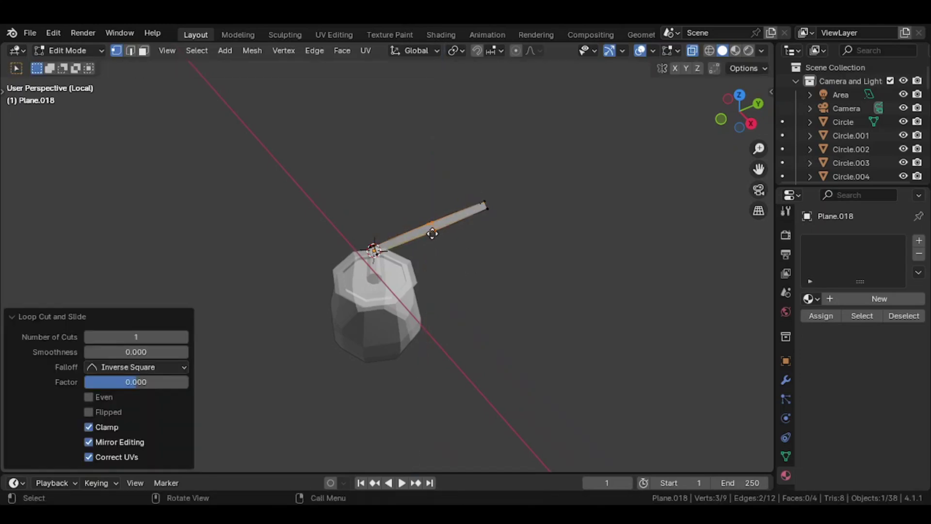
key(g)
key(y)
click(416, 245)
key(g)
key(z)
click(420, 238)
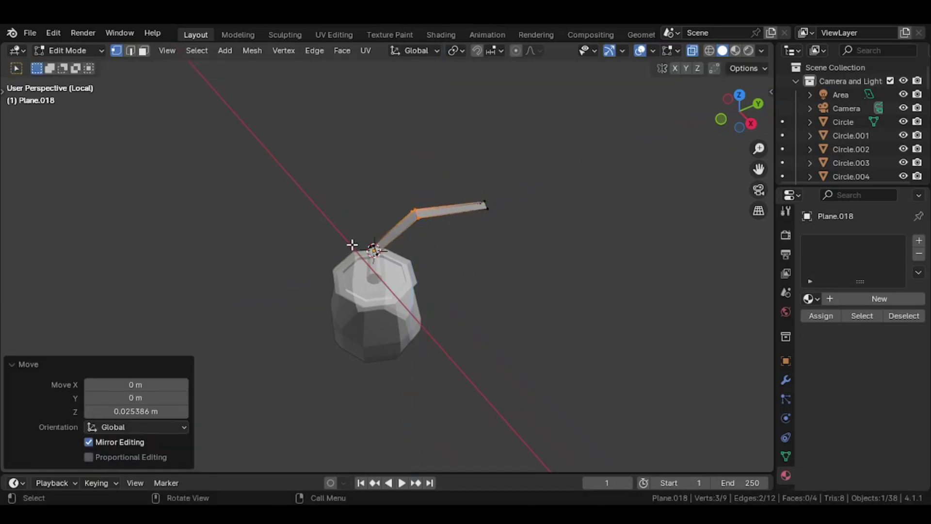
- Scale the leaf's base vertices and merge its outer end vertices at their center into a pointed tip
drag(352, 244, 414, 289)
key(s)
click(455, 251)
drag(477, 187, 524, 237)
key(m)
click(522, 229)
key(m)
click(447, 181)
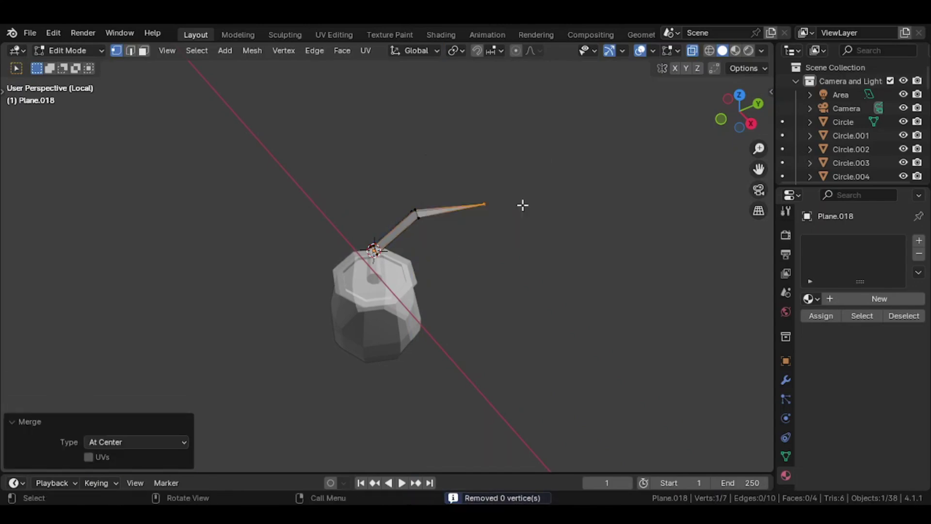
- Bevel the leaf's crosswise middle edge loop to smooth its bend into an arch
key(Tab)
middle_drag(521, 204, 453, 205)
key(Tab)
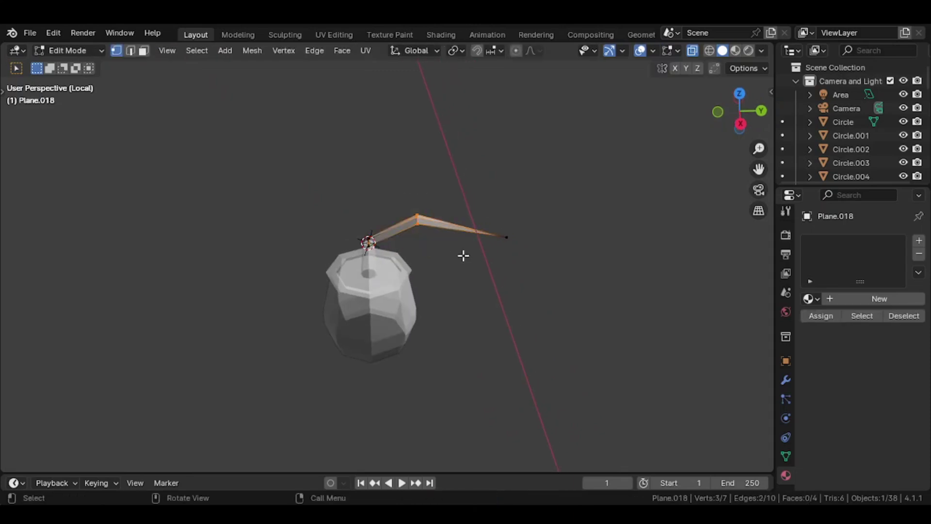
key(ctrl+b)
click(490, 258)
key(Tab)
key(alt+z)
mouse_move(489, 258)
middle_down()
mouse_move(485, 283)
mouse_move(492, 257)
middle_up()
key(Tab)
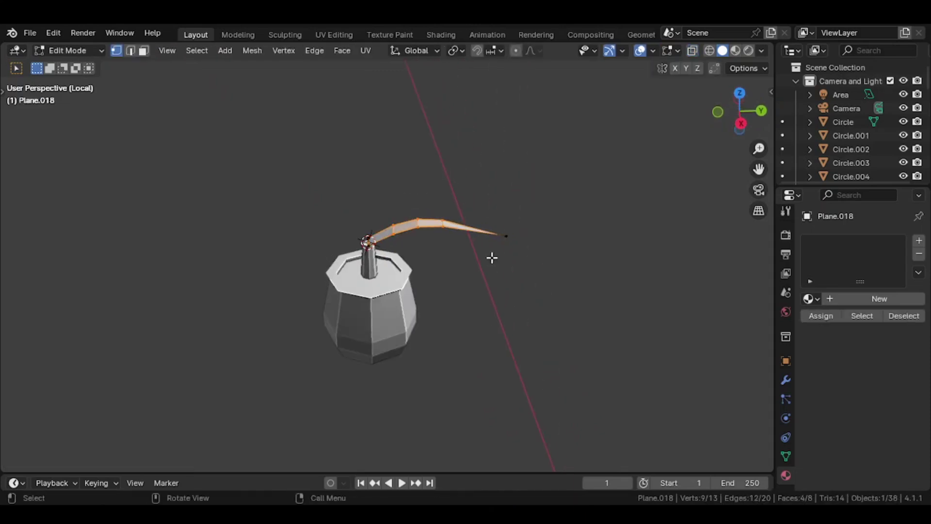
- Move the whole leaf mesh slightly along Y, away from the stem's center
key(KP_7)
key(alt+z)
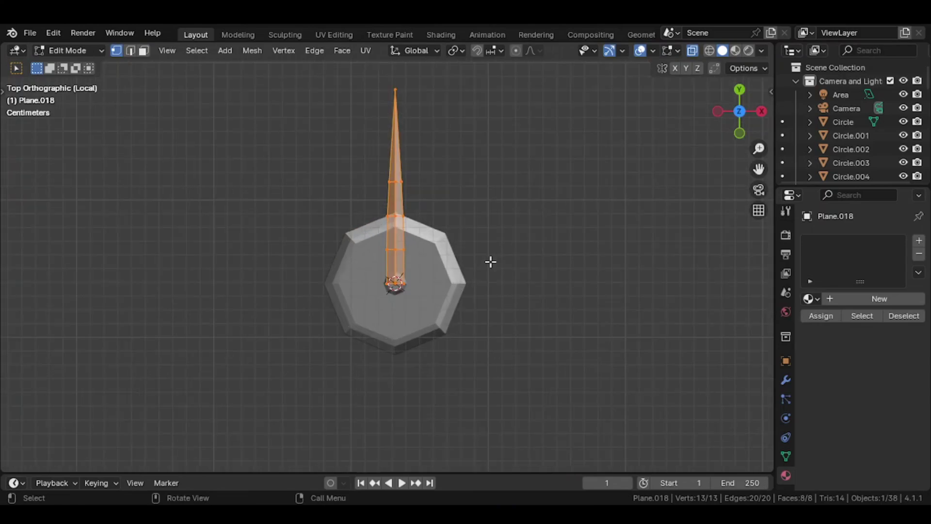
key(g)
key(y)
click(491, 259)
key(Tab)
- Spin the leaf 360° around the stem with Use Duplicates enabled and 16 steps
key(Tab)
key(F3)
key(Return)
click(87, 327)
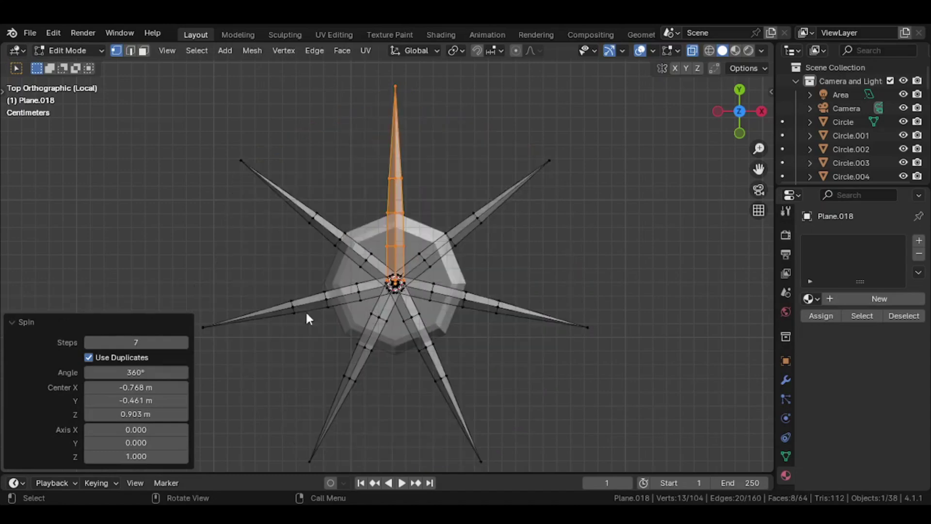
click(123, 343)
text(16)
key(Return)
middle_drag(341, 300, 333, 228)
- Try 32 steps for the leaf spin and set the count back to 16
click(142, 341)
text(32)
key(Return)
middle_drag(439, 320, 433, 273)
text(16)
key(Return)
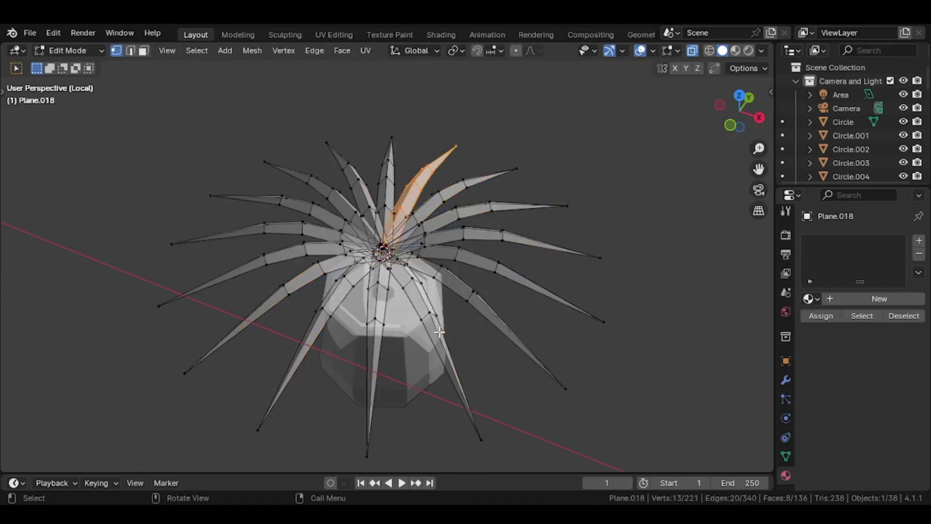
- Try a different merge on all leaf vertices, undo it, and merge them by distance
key(a)
key(m)
click(438, 331)
key(ctrl+z)
key(m)
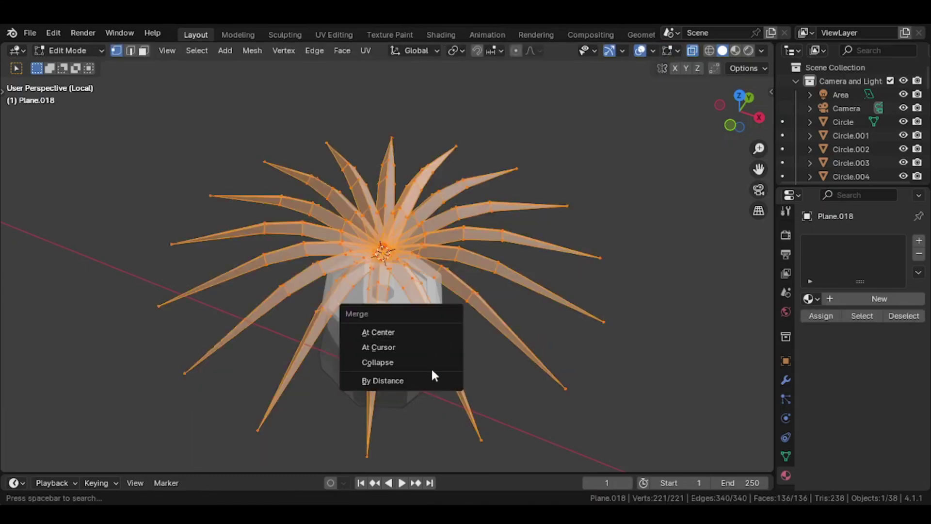
click(431, 379)
- Resize the leaf crown, return to the full scene and scale the crown down to 0.792
key(Tab)
mouse_move(476, 295)
middle_down()
mouse_move(301, 227)
mouse_move(461, 322)
mouse_move(475, 310)
middle_up()
key(s)
click(470, 295)
key(KP_Divide)
key(s)
click(356, 345)
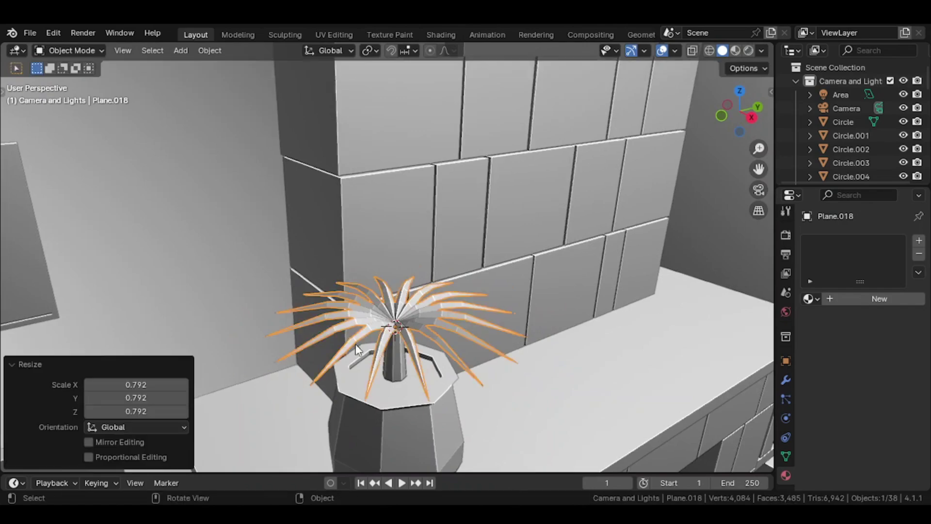
- Thin the small pot's stem by growing the selection from its top and scaling it down
click(394, 356)
key(Tab)
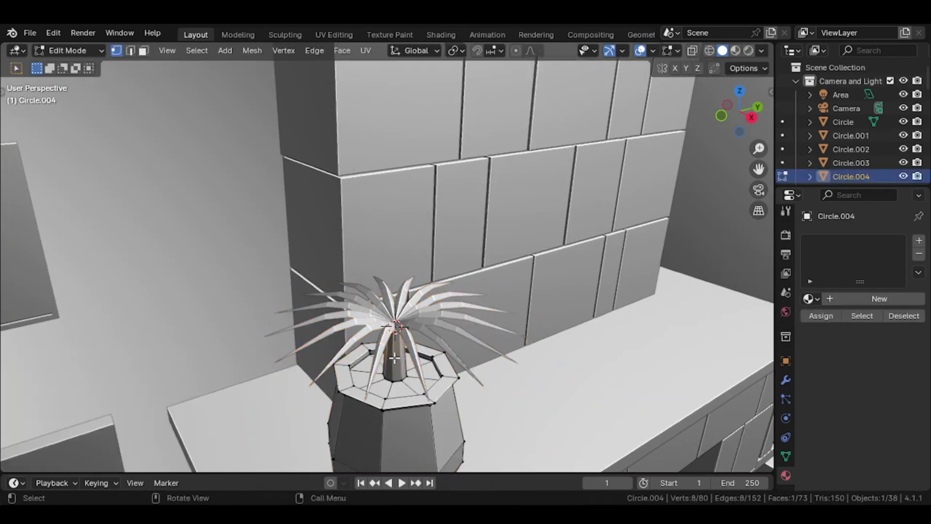
key(ctrl+KP_Add)
key(s)
click(465, 373)
key(Tab)
- Add a plane on the mantel surface beside the potted plant
middle_drag(465, 373, 513, 333)
scroll(514, 333, down, 4)
scroll(391, 308, up, 2)
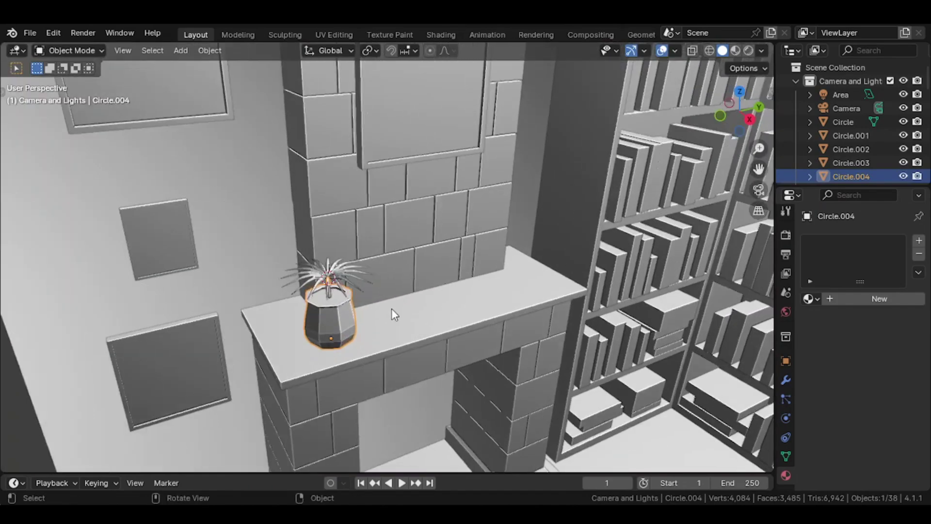
scroll(244, 303, up, 4)
click(286, 309)
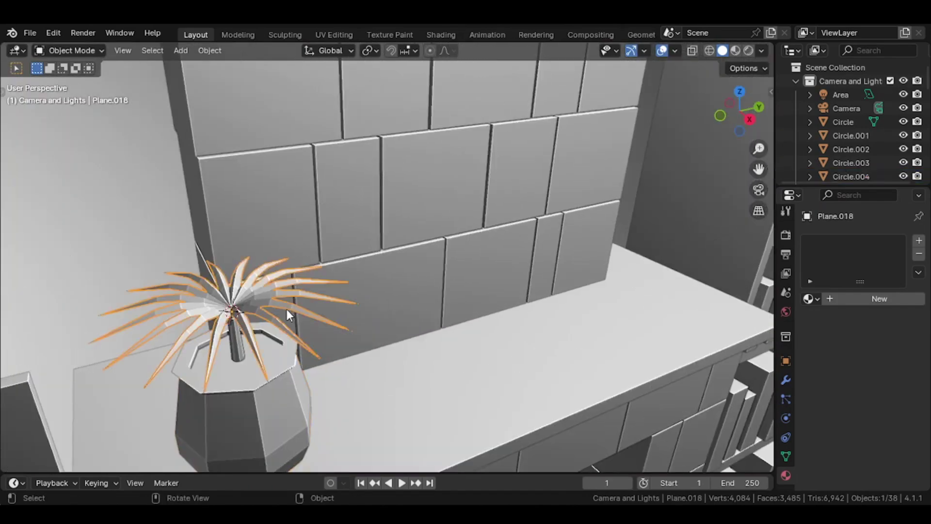
scroll(380, 337, down, 1)
key(shift+a)
mouse_move(417, 234)
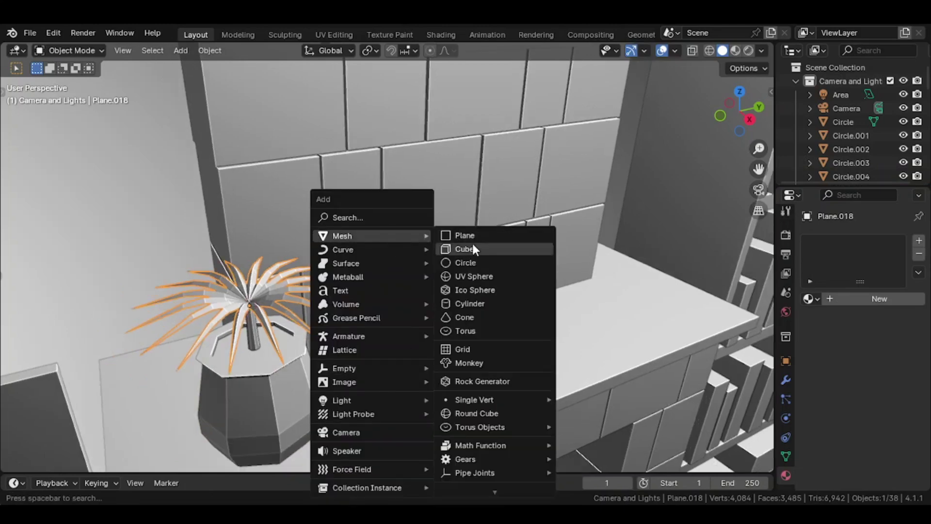
click(473, 232)
- Scale the new mantel plane down to 0.428 and again to 0.082
key(s)
click(467, 356)
key(s)
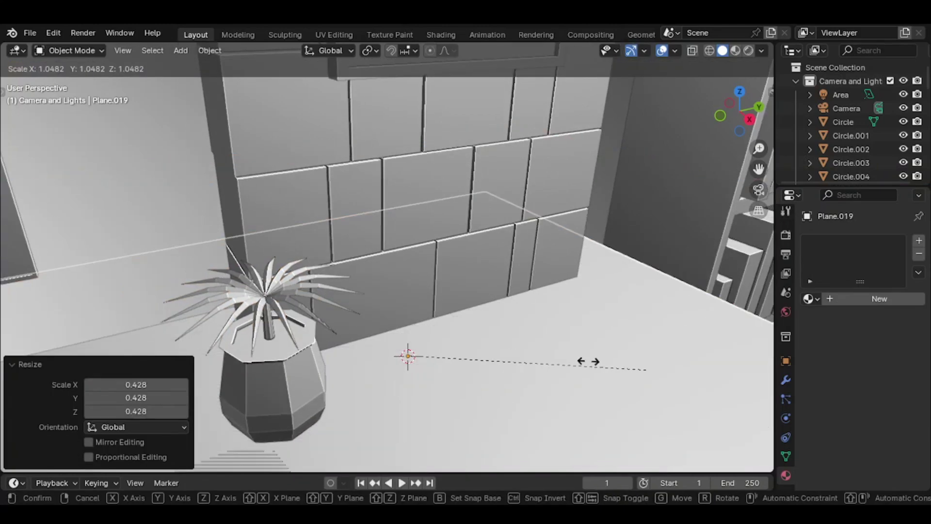
click(440, 354)
scroll(440, 352, up, 4)
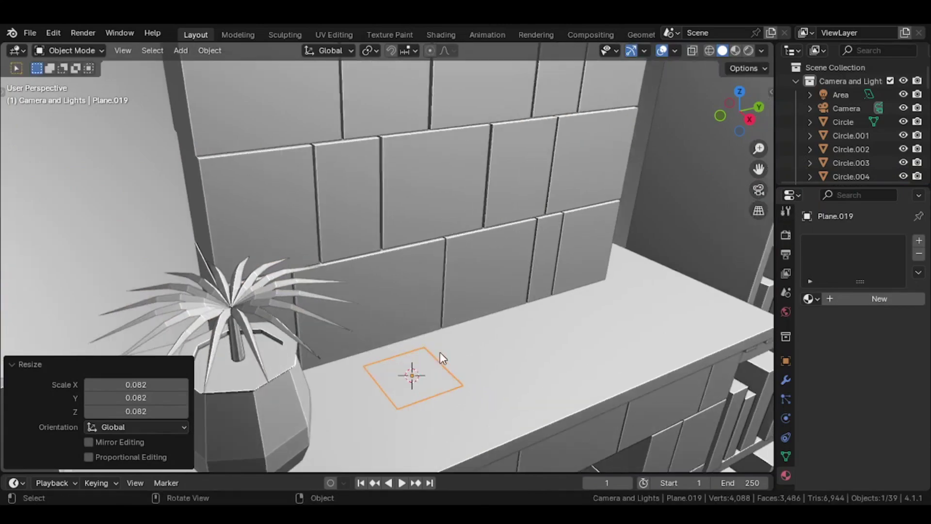
- Extrude the mantel plane upward about 0.046 m into a block and add centred loop cuts crossing its top
key(Tab)
key(e)
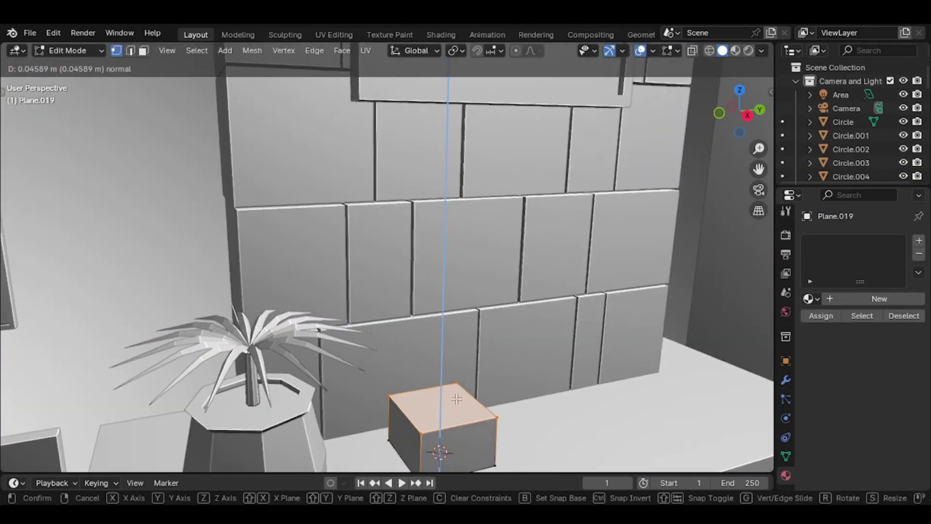
click(456, 399)
key(ctrl+r)
click(456, 411)
right_click(457, 411)
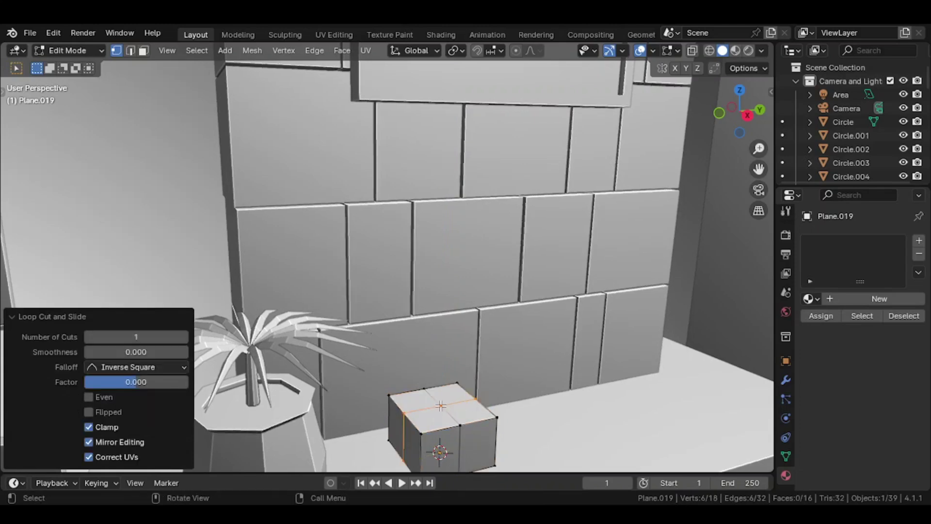
- Raise the block's top centre vertex about 0.015 m and scale the top's outer corners in to about 0.79
key(g)
key(z)
click(455, 398)
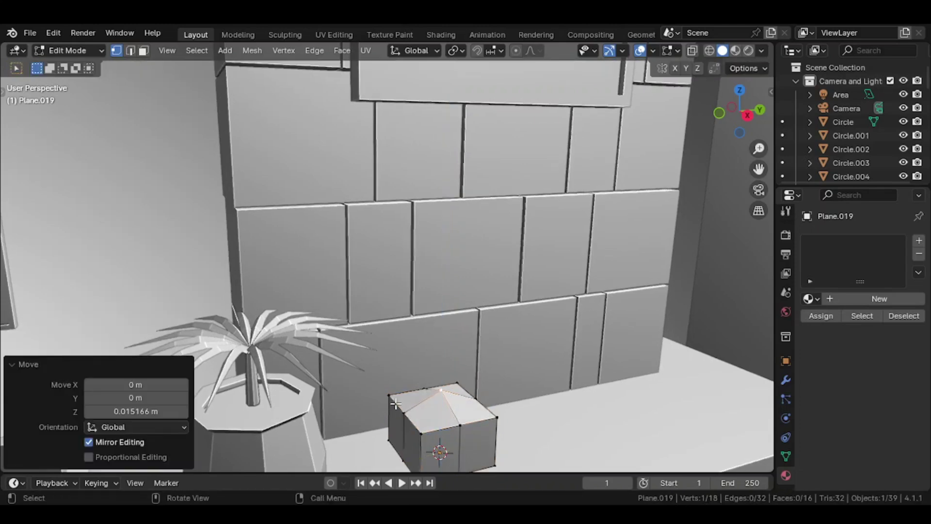
click(438, 398)
shift+click(492, 417)
key(s)
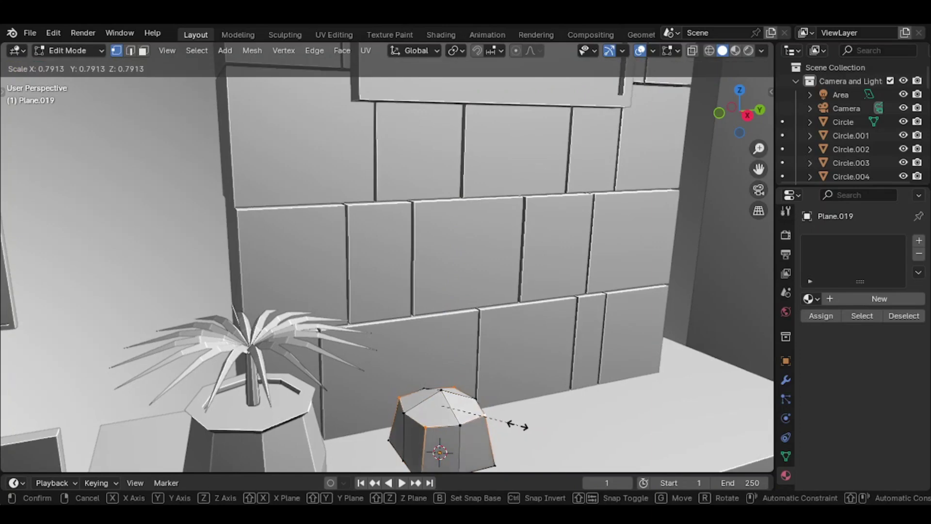
click(491, 420)
- Select the ornament's seam edges, apply the object's scale and bevel the selected edges
click(477, 411)
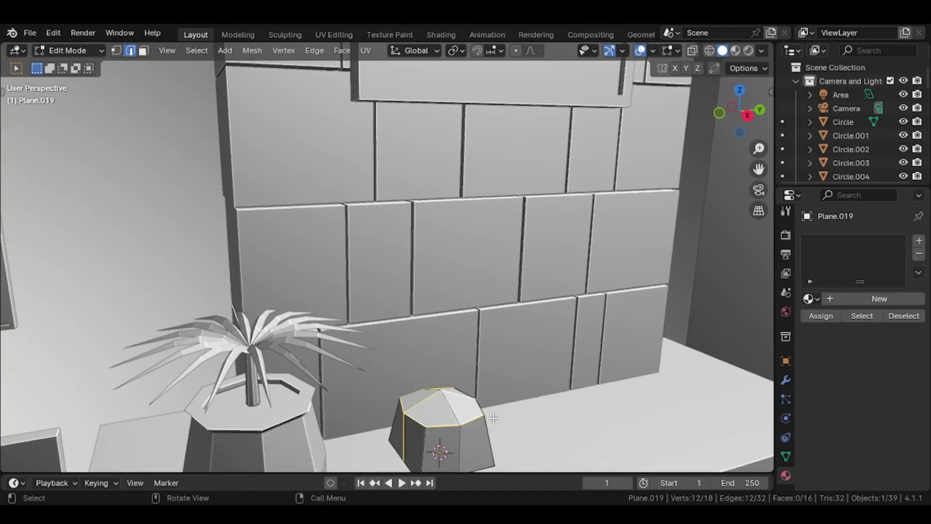
key(Tab)
key(ctrl+a)
click(452, 332)
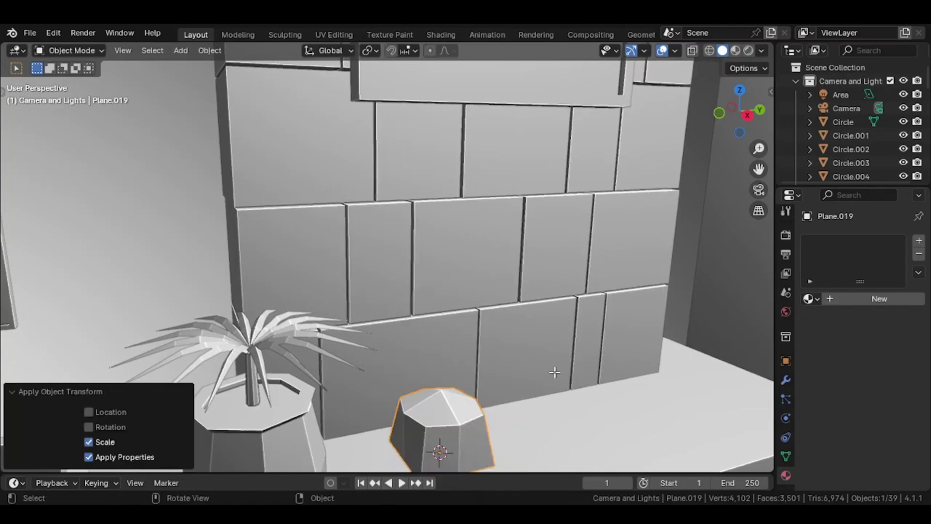
key(Tab)
key(ctrl+b)
click(563, 372)
- Shade the small mantel ornament smooth by angle at 30°
key(Tab)
right_click(465, 262)
click(461, 251)
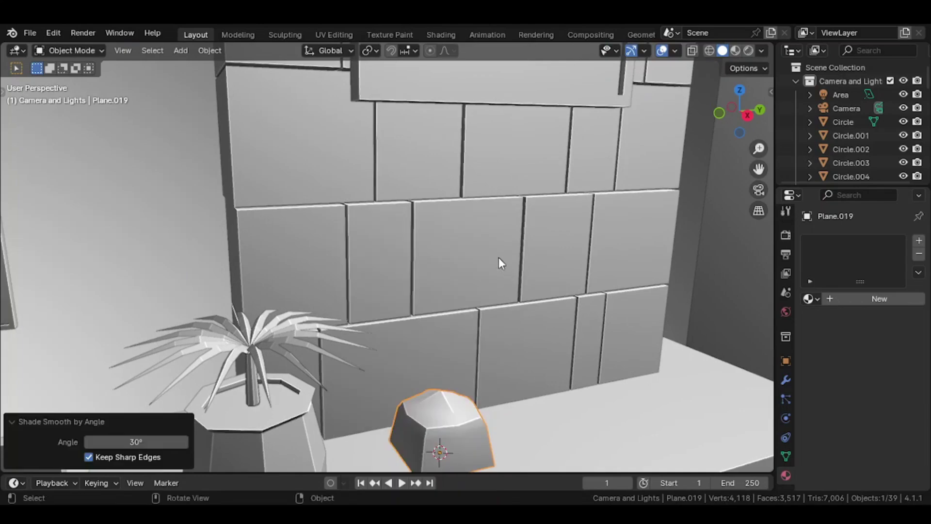
middle_drag(499, 257, 481, 318)
scroll(482, 317, down, 2)
key(g)
key(shift+z)
key(Escape)
- Duplicate the ornament's mesh horizontally to the far end of the mantel and scale both pieces to 0.802
key(Tab)
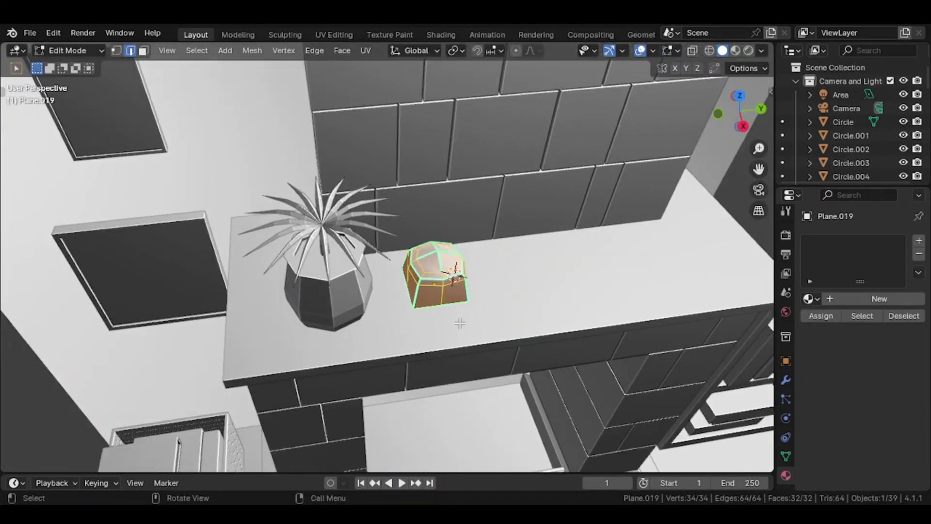
key(g)
key(shift+z)
click(656, 295)
key(Tab)
key(s)
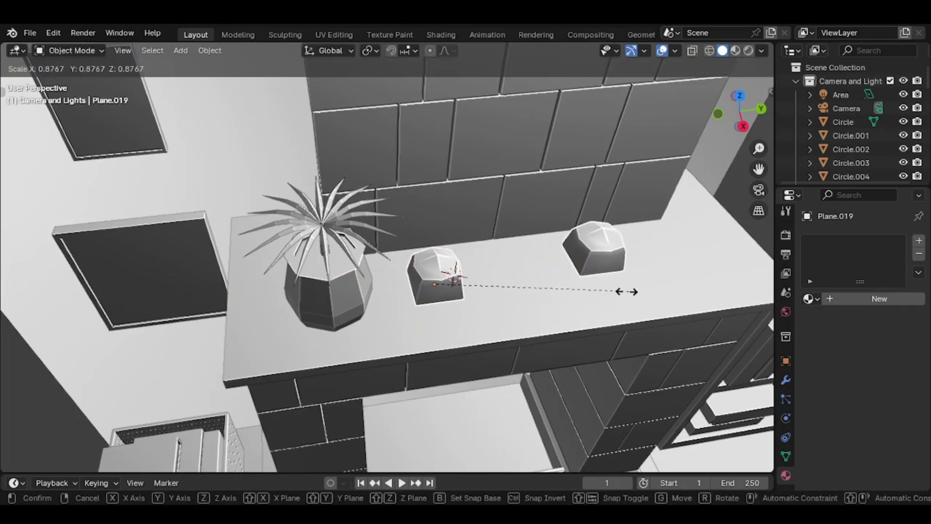
click(618, 293)
- Join the spiky leaf crown with the pot on the mantel into one object
middle_drag(621, 296, 498, 310)
scroll(498, 310, down, 3)
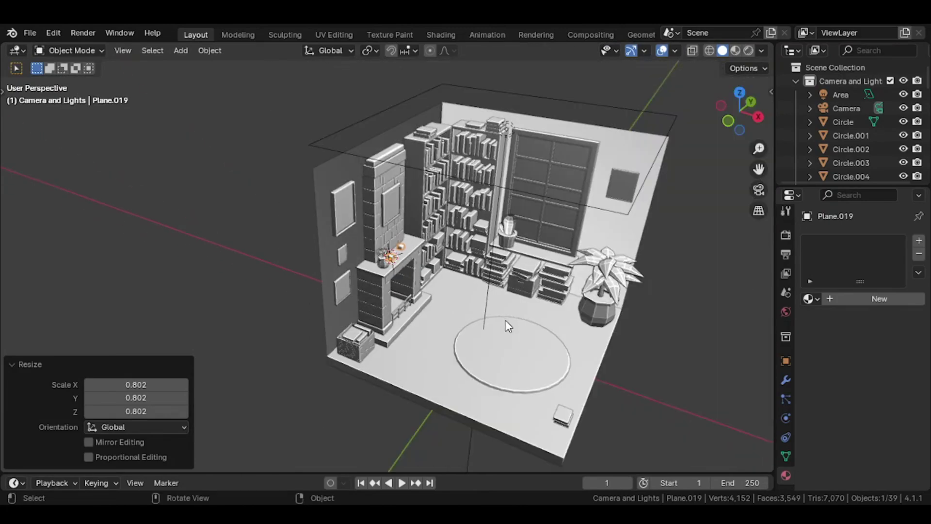
scroll(309, 300, up, 5)
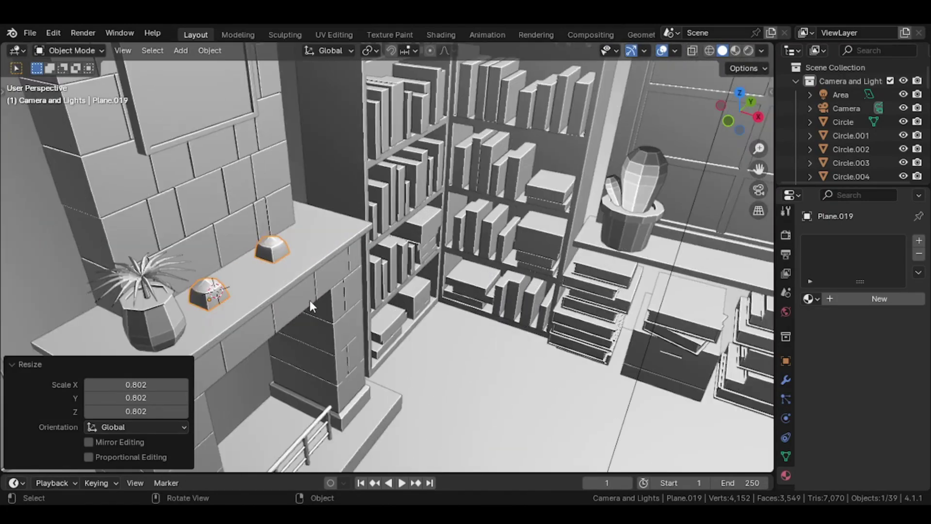
click(158, 305)
shift+click(155, 319)
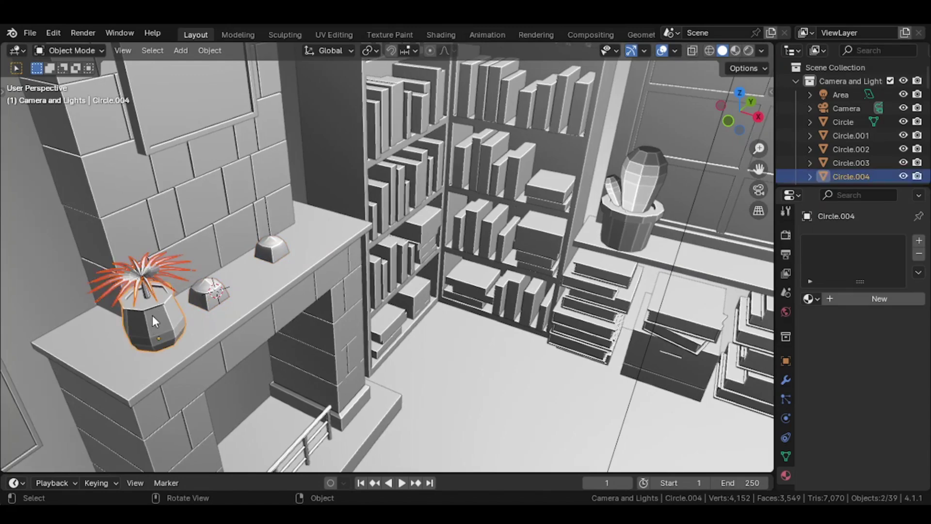
key(ctrl+j)
- Duplicate the spiky potted plant and snap the copy to the 3D cursor placed on the windowsill opposite the cactus
scroll(154, 316, down, 2)
shift+middle_drag(286, 308, 196, 317)
key(shift+d)
right_click(535, 305)
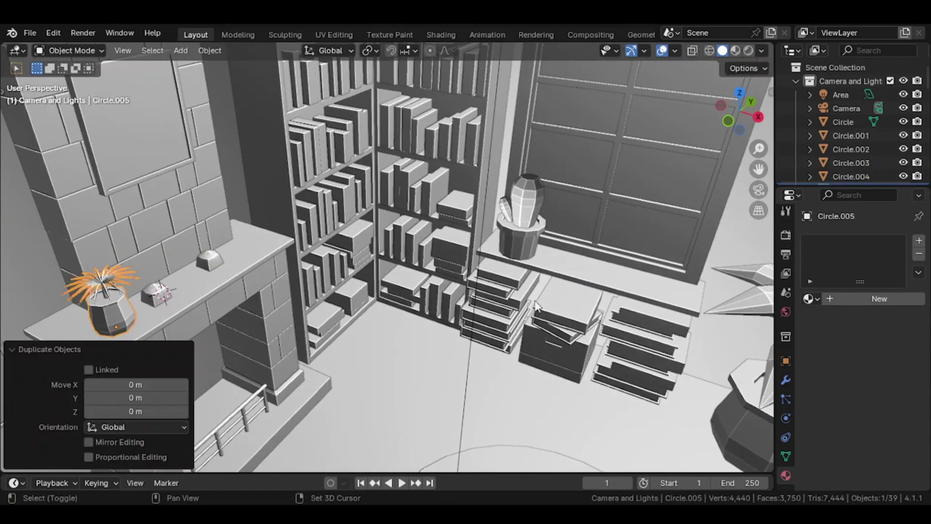
shift+right_click(640, 284)
key(shift+s)
key(7)
scroll(643, 283, up, 3)
shift+middle_drag(642, 283, 484, 289)
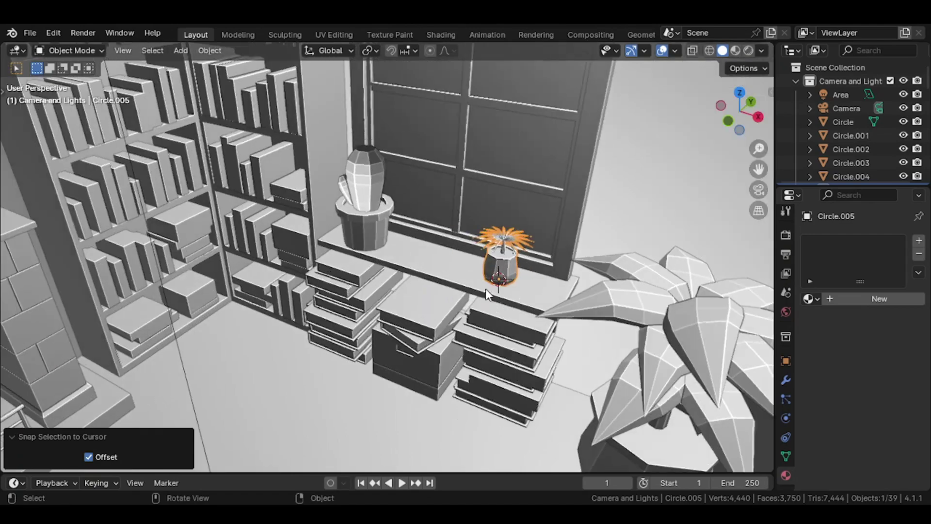
- Scale the windowsill plant copy by 0.891 and apply its scale
key(s)
click(528, 301)
key(ctrl+a)
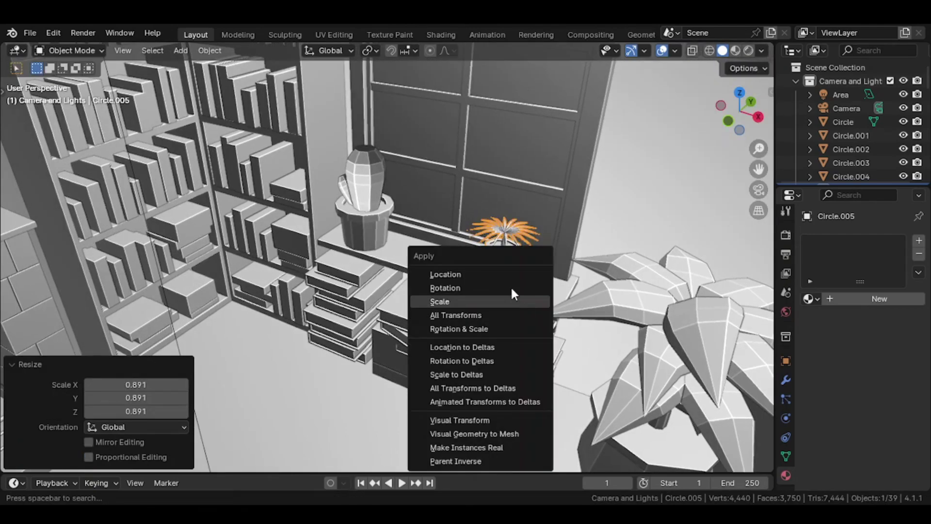
click(510, 301)
scroll(509, 299, down, 5)
middle_drag(510, 300, 489, 288)
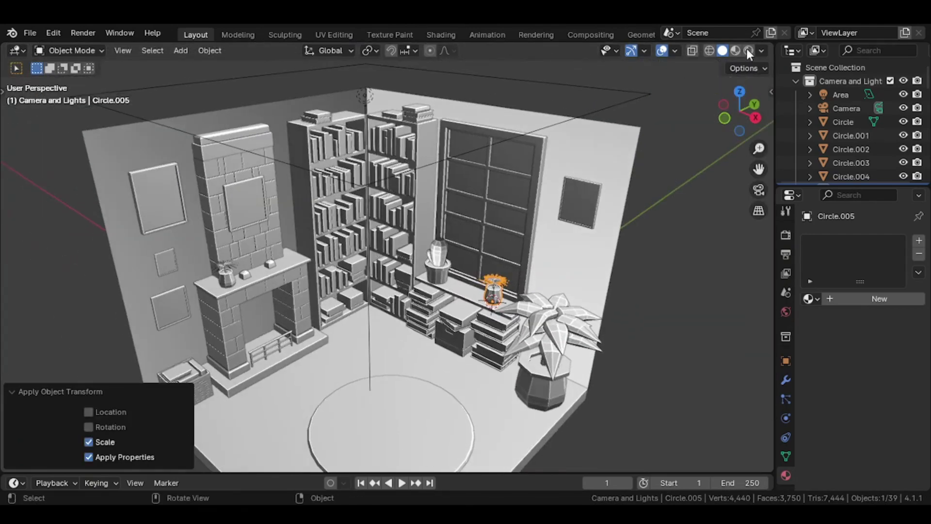
key(z)
scroll(581, 228, down, 4)
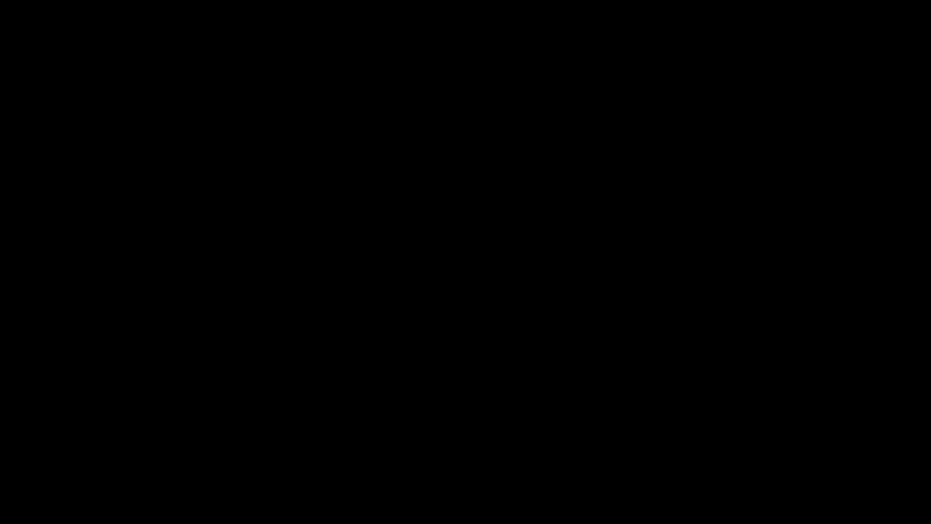